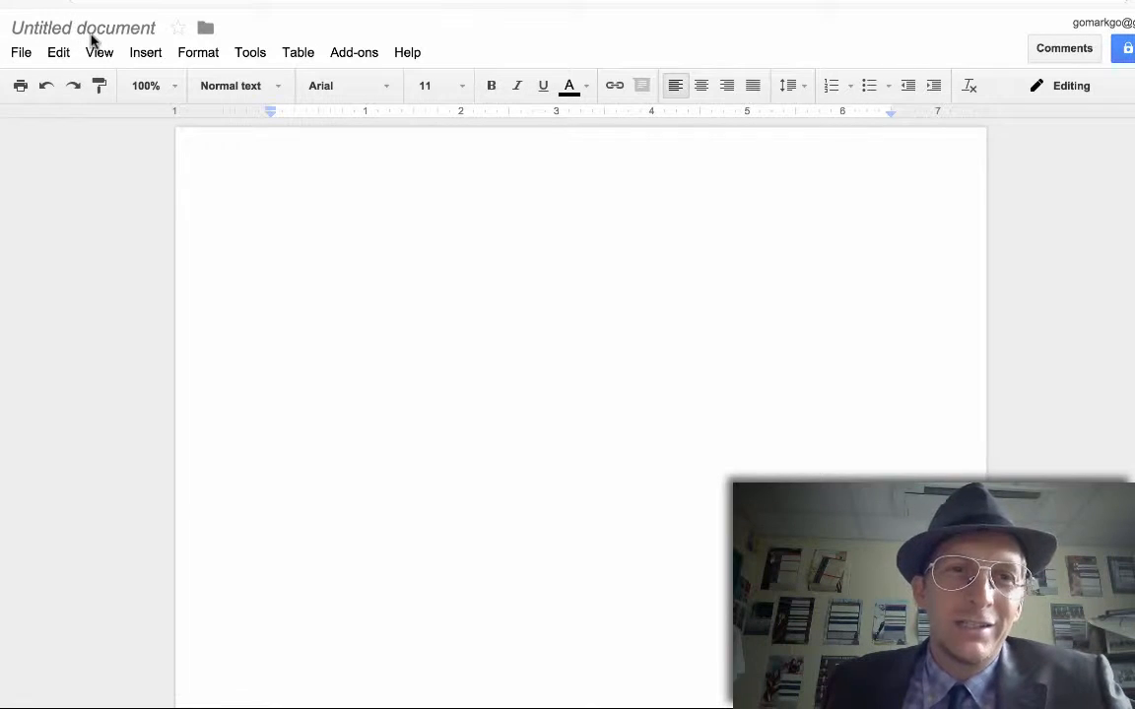
- Rename the document as "Research Paper - Last, First"
{"action": "left_click", "coordinate": [91, 30]}
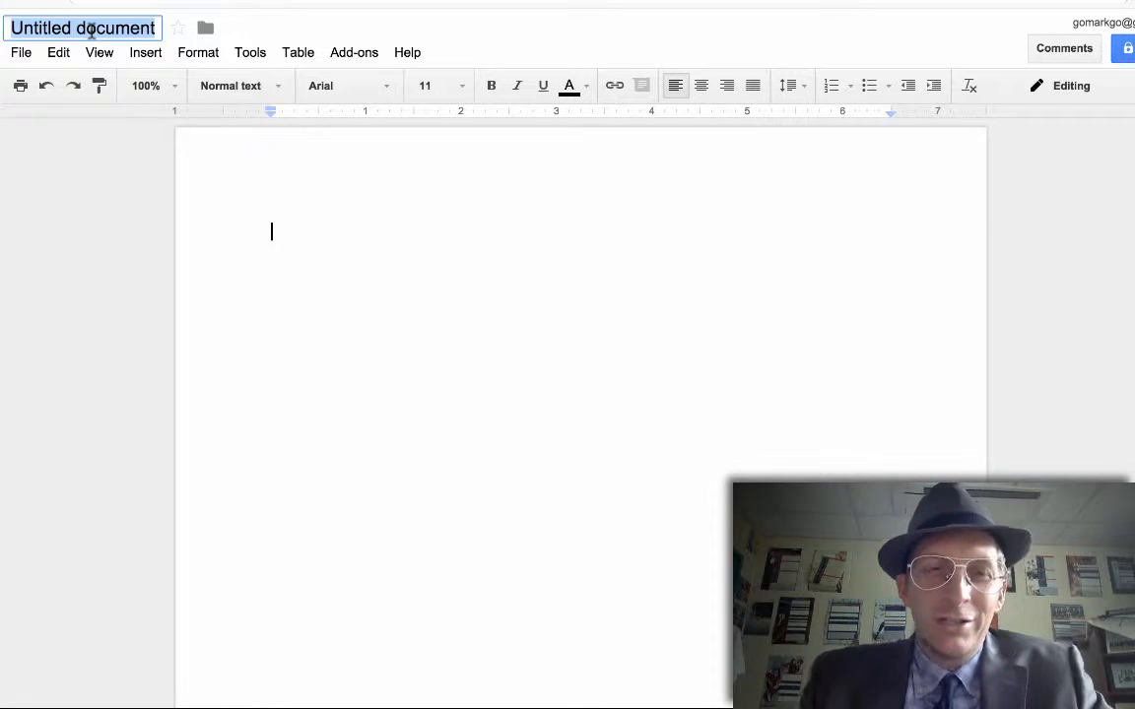
{"action": "type", "text": "Research P"}
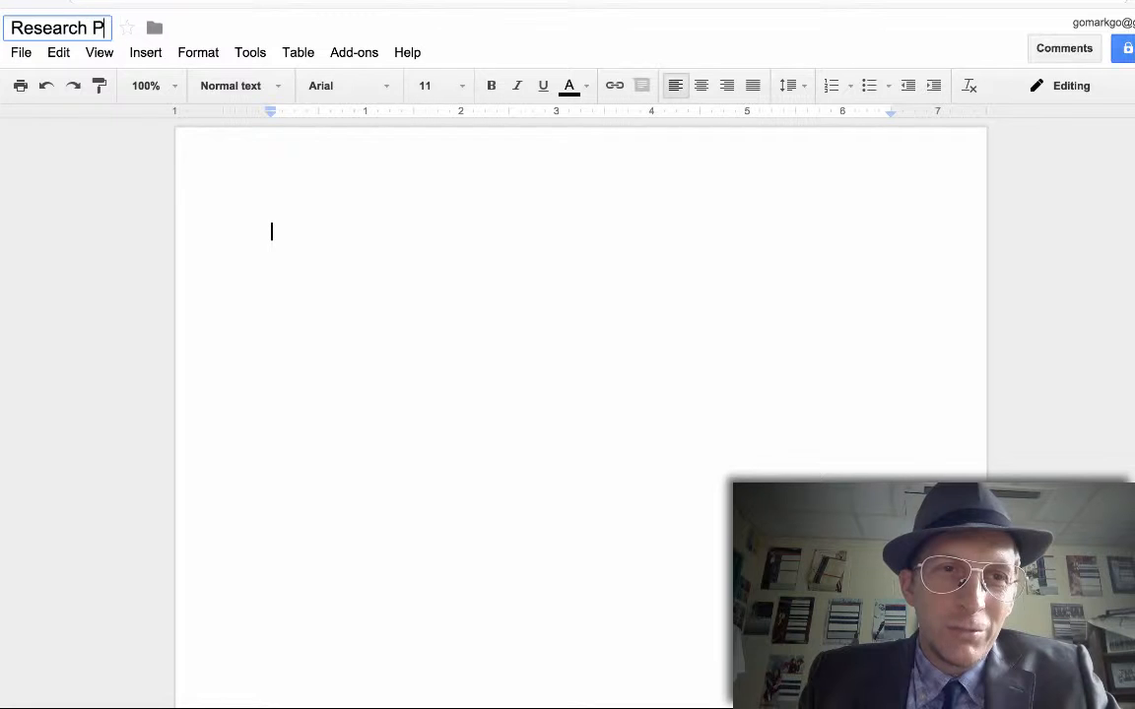
{"action": "type", "text": "aper - "}
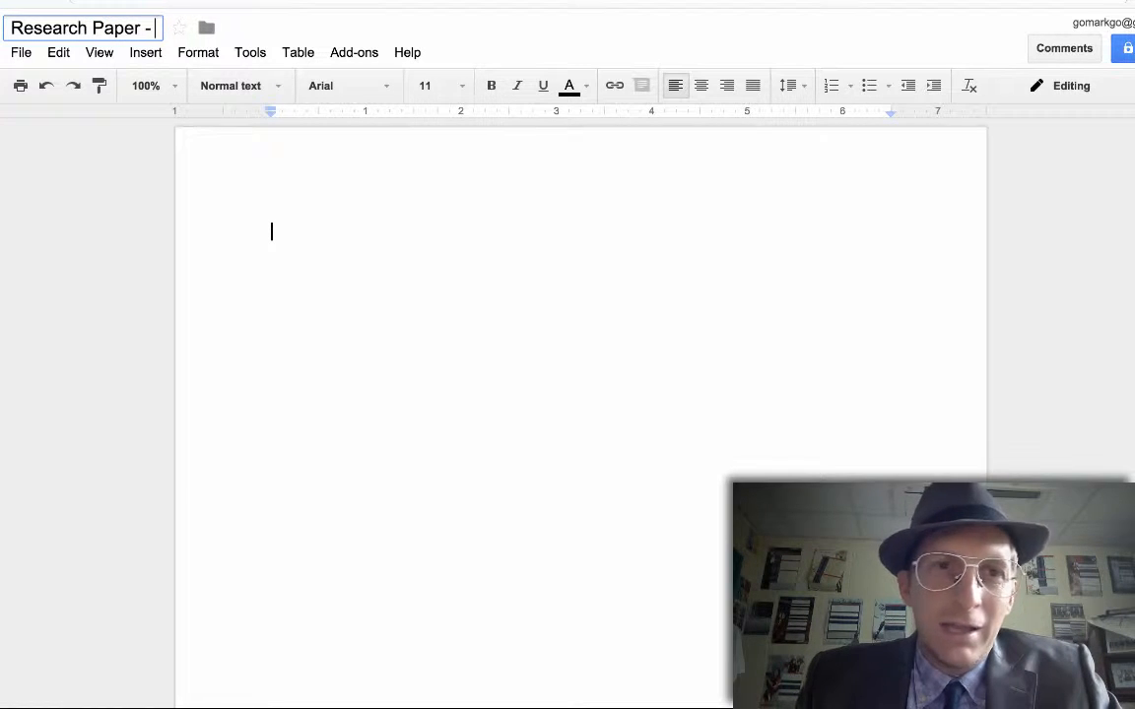
{"action": "type", "text": "Last, First"}
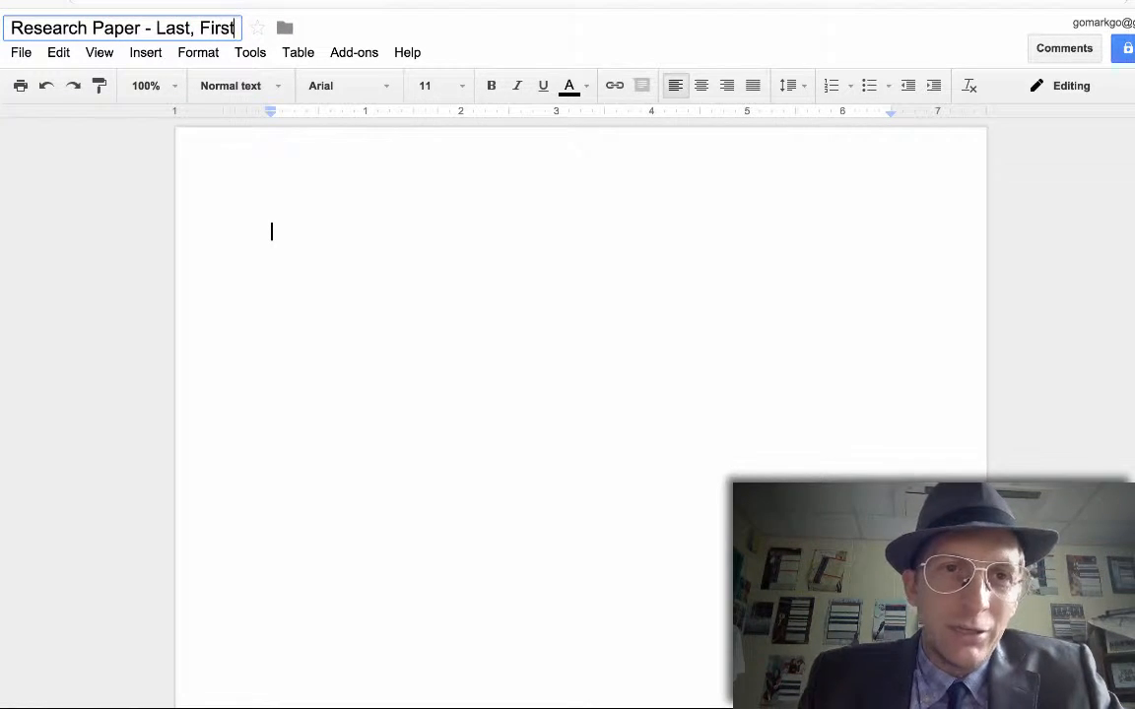
{"action": "left_click", "coordinate": [297, 233]}
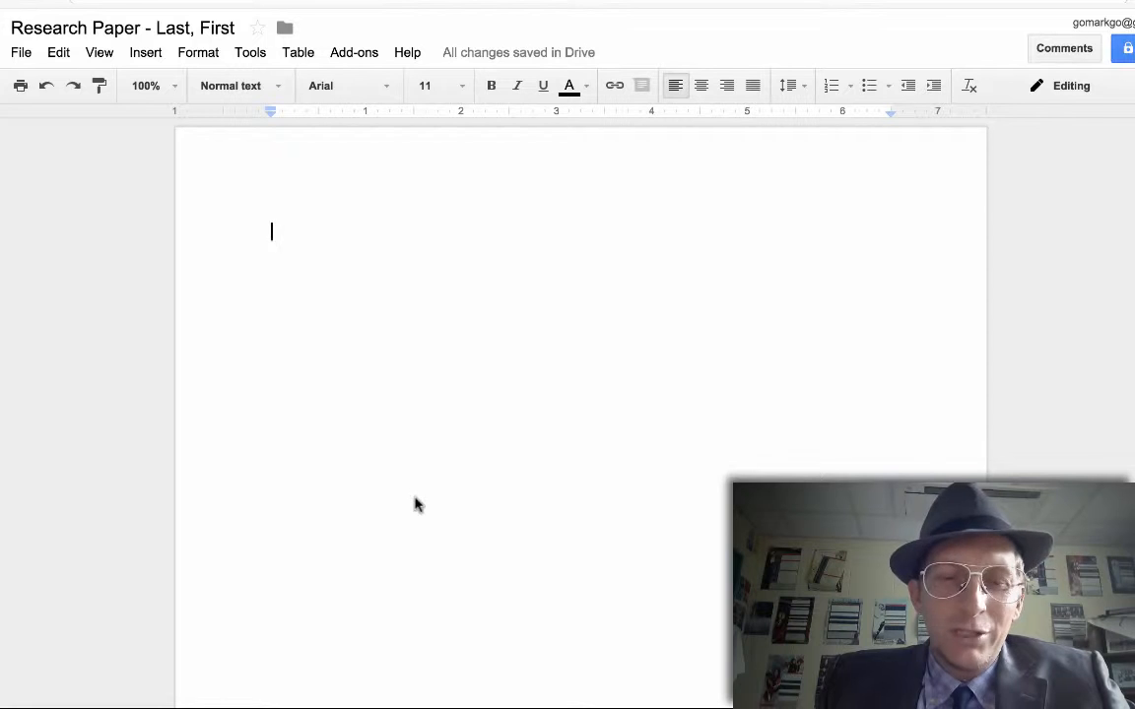
- Enter the paper's title on the first line of the page, "The History of" followed by the subject's full name
{"action": "type", "text": "Ti"}
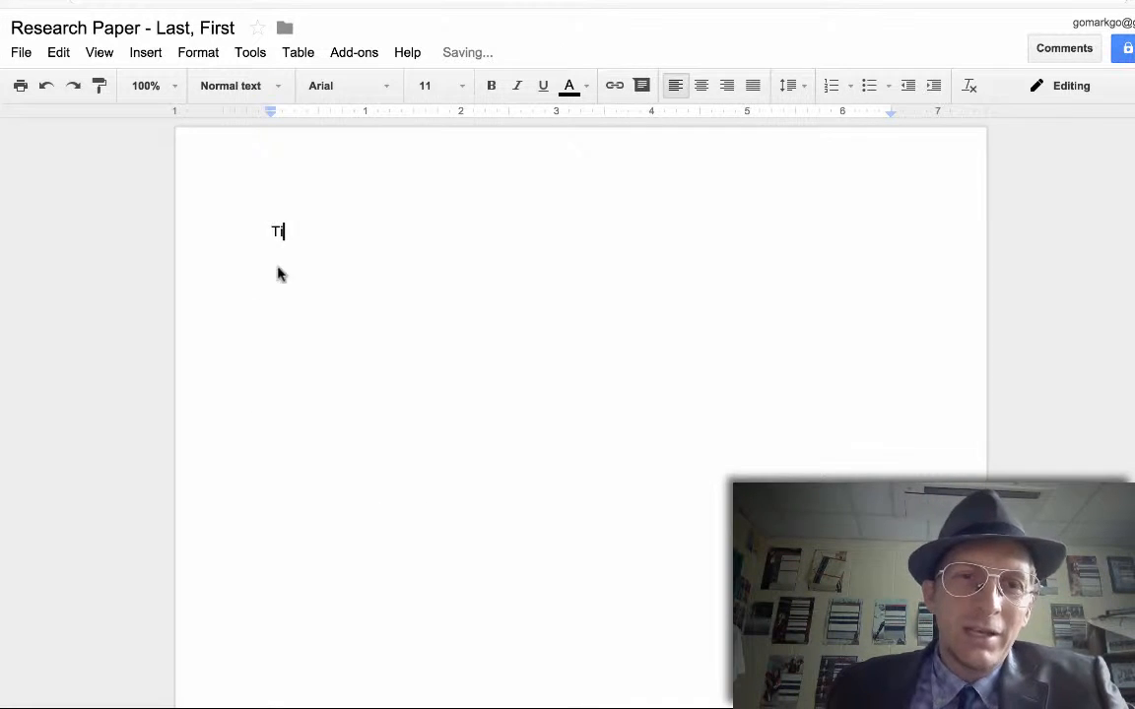
{"action": "left_click_drag", "start_coordinate": [302, 228], "coordinate": [247, 229]}
{"action": "type", "text": "The "}
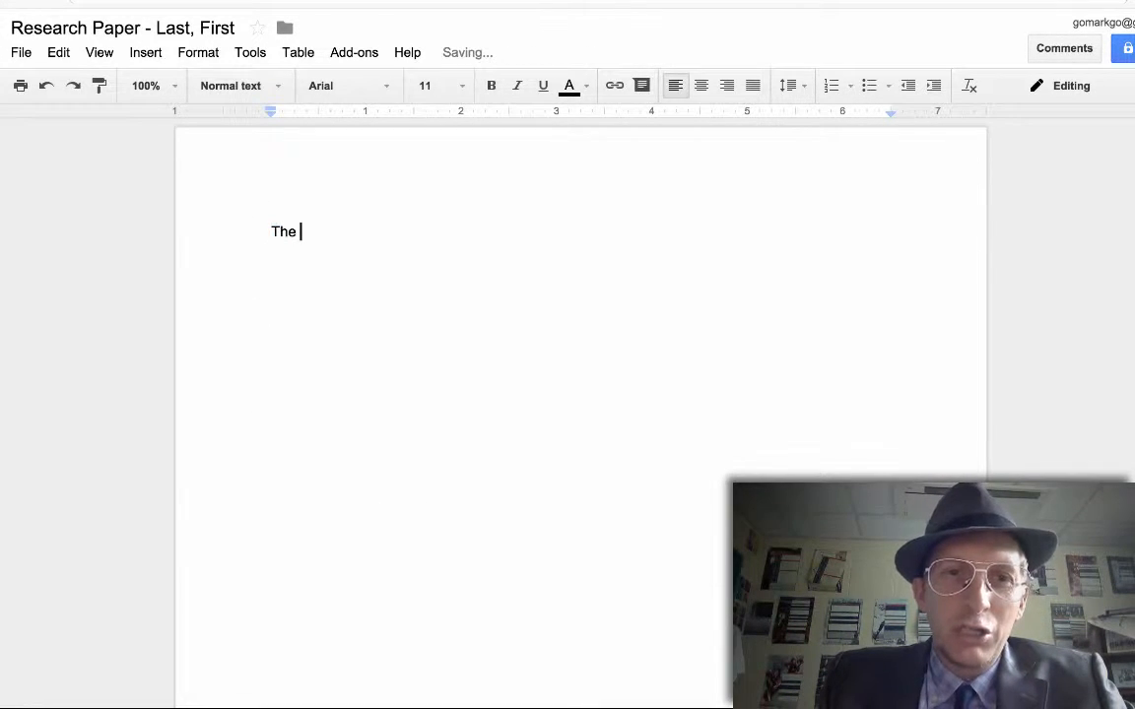
{"action": "type", "text": "History of John Lee"}
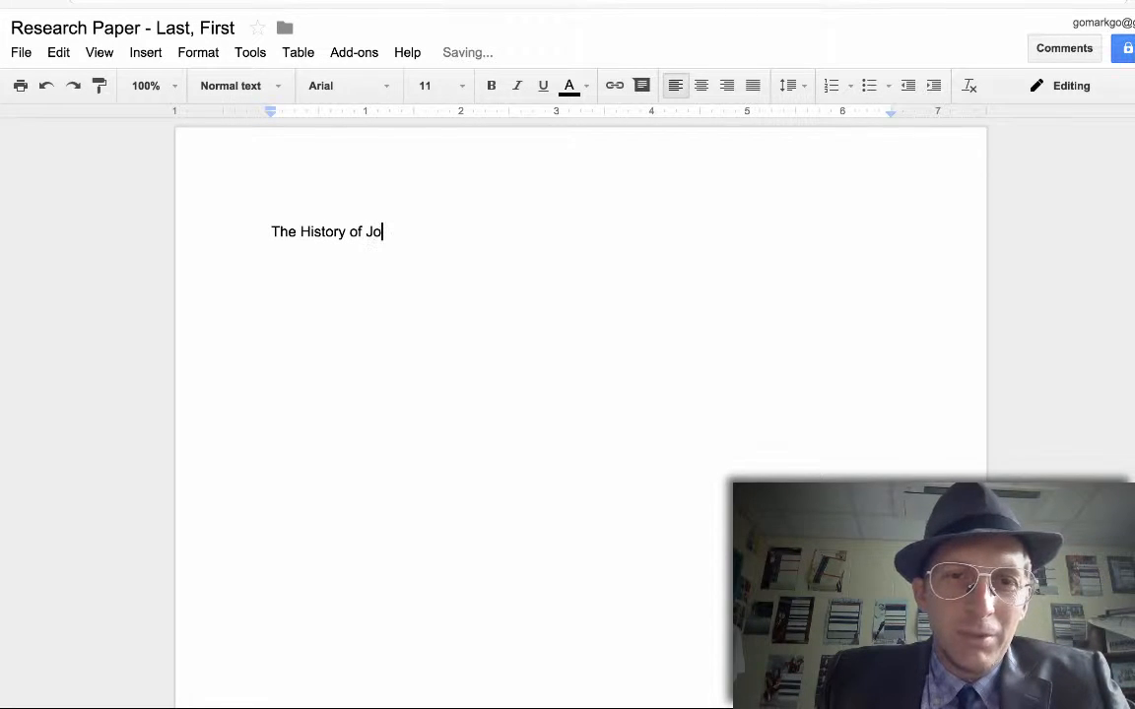
- Try moving the title down the page with four blank lines, and remove both the blank lines and the title
{"action": "left_click", "coordinate": [266, 230]}
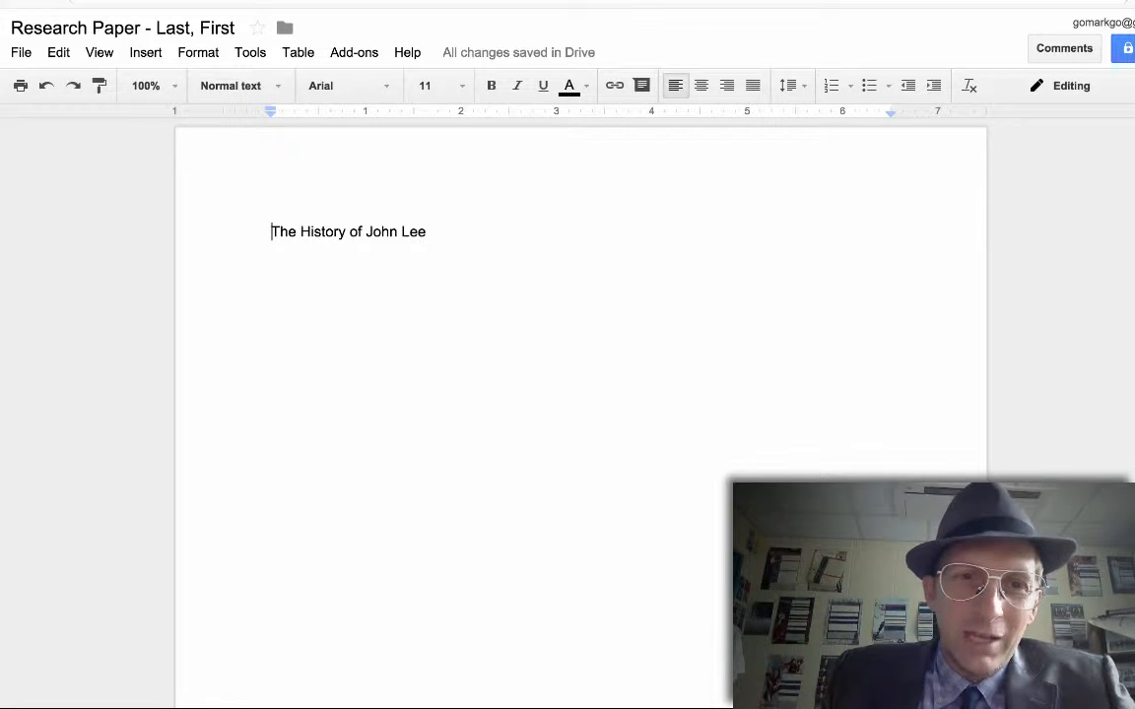
{"action": "key", "text": "Return"}
{"action": "key", "text": "Return"}
{"action": "key", "text": "Return"}
{"action": "key", "text": "Return"}
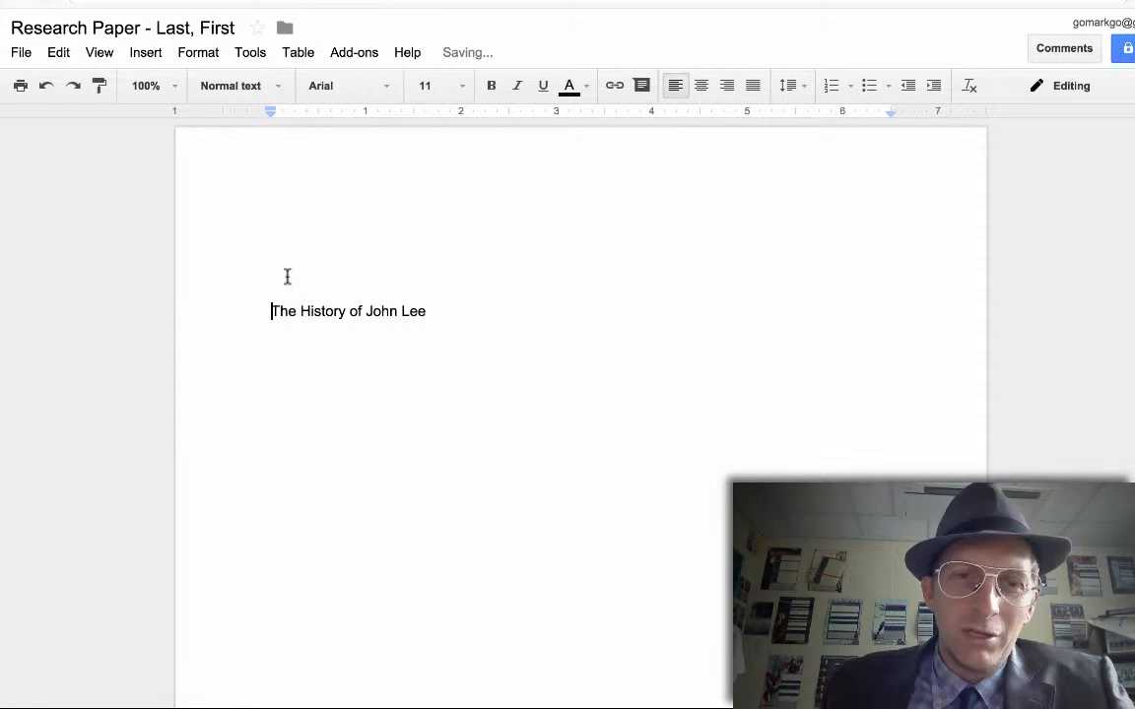
{"action": "key", "text": "BackSpace"}
{"action": "key", "text": "BackSpace"}
{"action": "key", "text": "BackSpace"}
{"action": "key", "text": "BackSpace"}
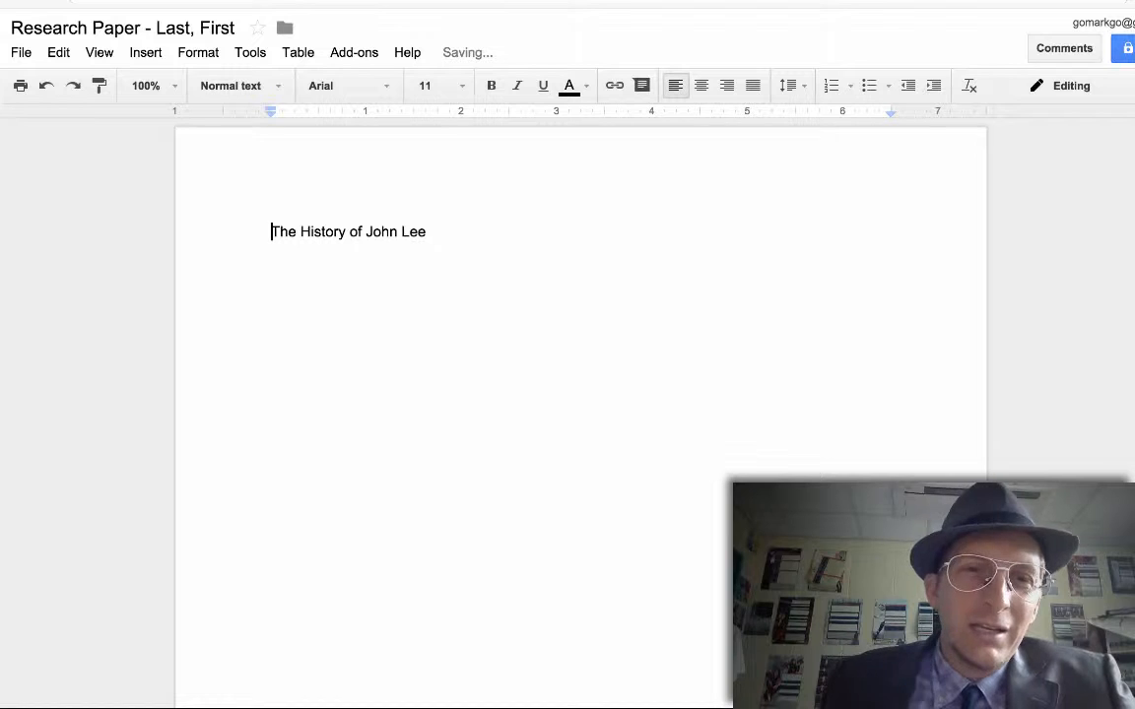
{"action": "left_click_drag", "start_coordinate": [446, 234], "coordinate": [173, 237]}
{"action": "key", "text": "BackSpace"}
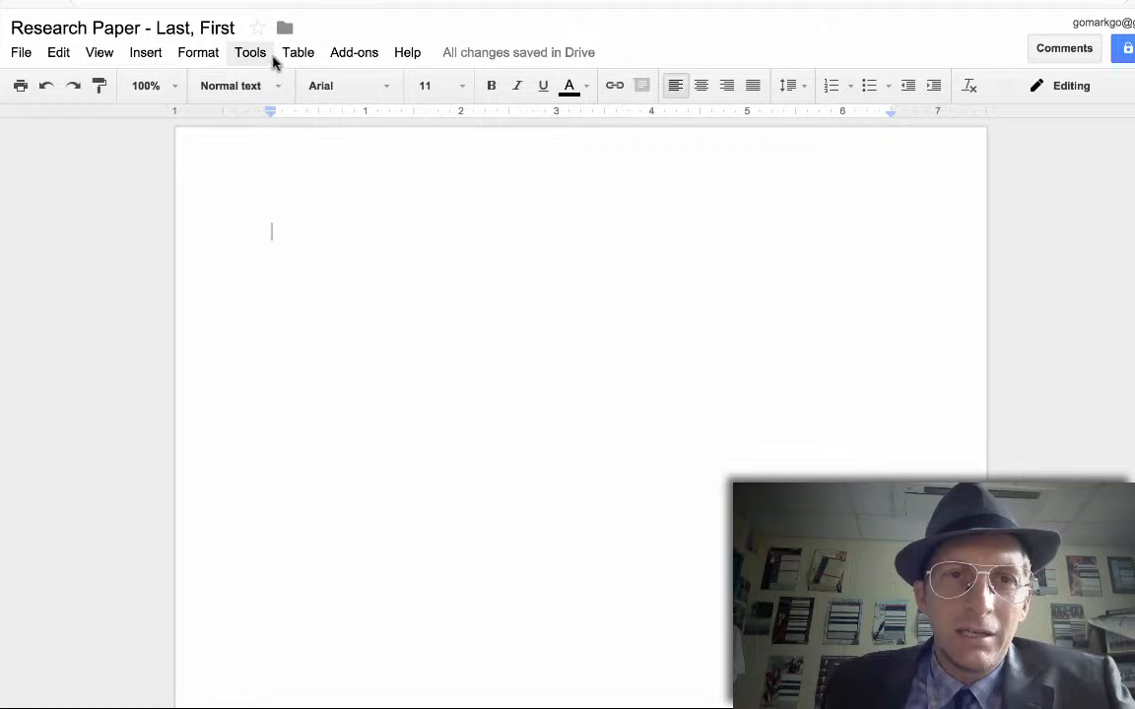
- Insert a 1 x 1 table at the start of the blank page
{"action": "left_click", "coordinate": [295, 54]}
{"action": "mouse_move", "coordinate": [304, 89]}
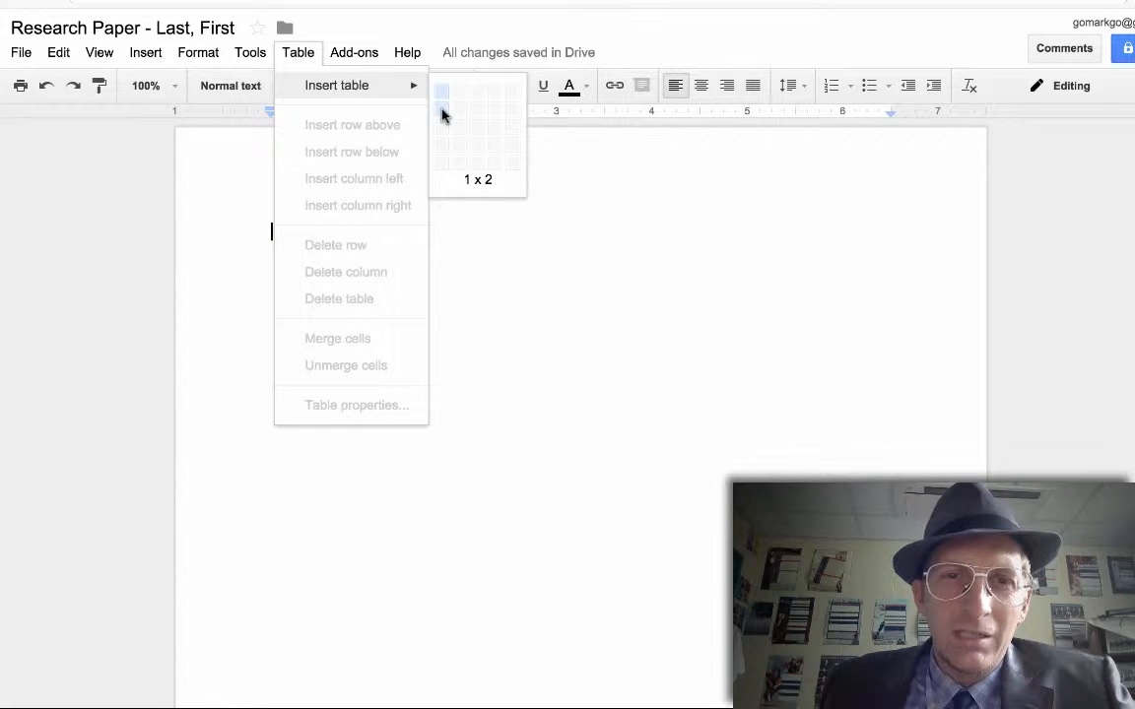
{"action": "left_click", "coordinate": [445, 100]}
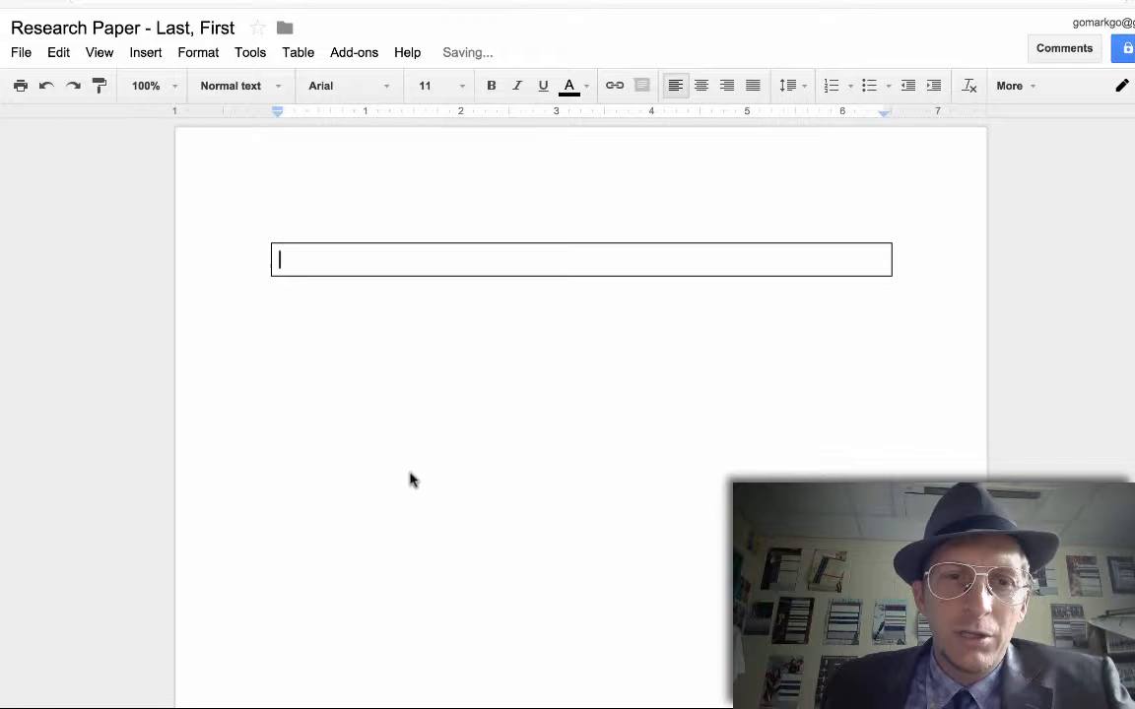
- Stretch the table's single row down to nearly the full page, about 8.4 inches high
{"action": "left_click_drag", "start_coordinate": [408, 276], "coordinate": [408, 366]}
{"action": "scroll", "coordinate": [406, 367], "scroll_direction": "down", "scroll_amount": 1}
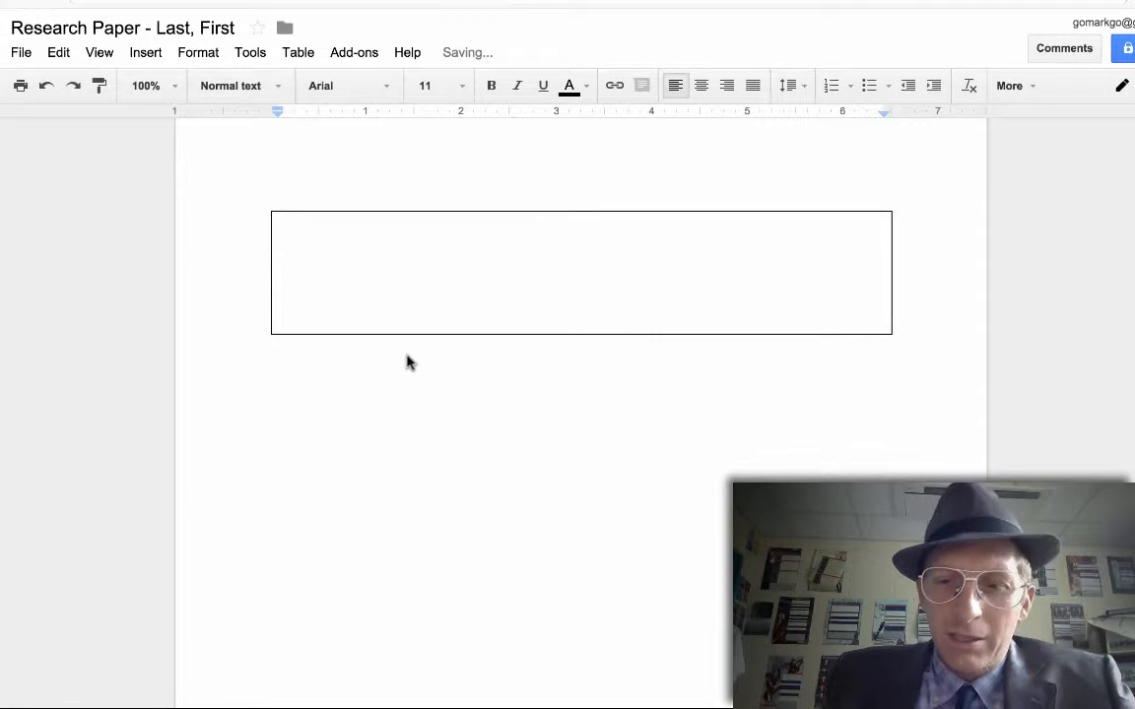
{"action": "key", "text": "ctrl+minus"}
{"action": "key", "text": "ctrl+minus"}
{"action": "key", "text": "ctrl+minus"}
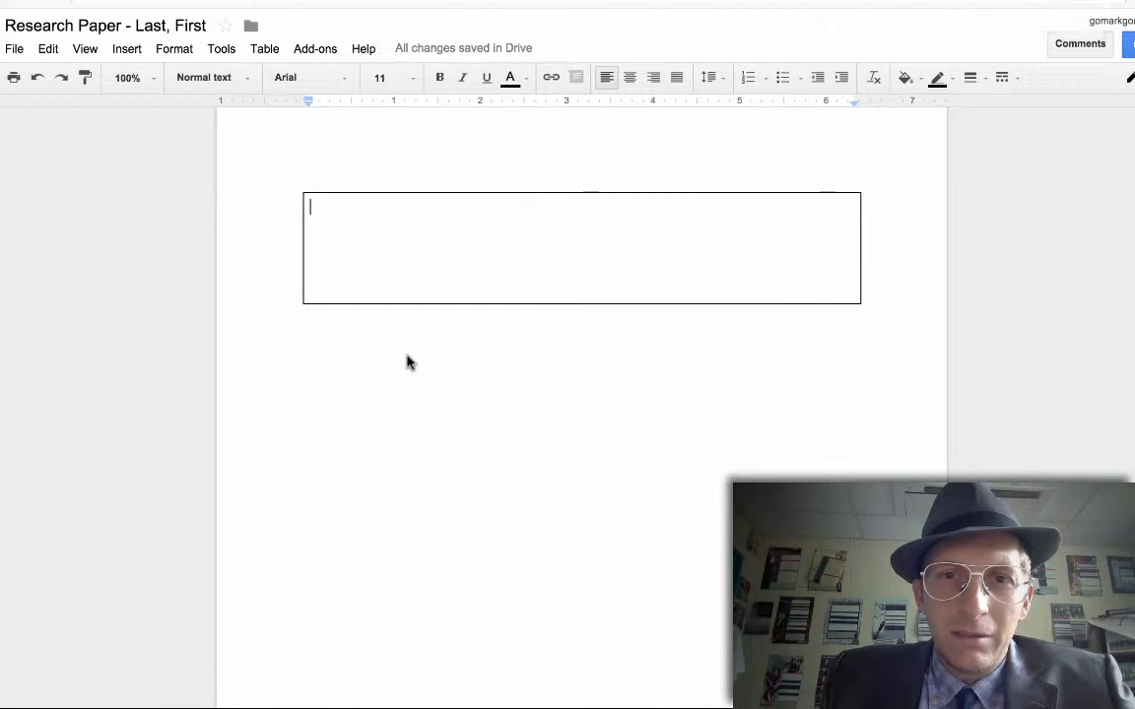
{"action": "key", "text": "ctrl+minus"}
{"action": "key", "text": "ctrl+minus"}
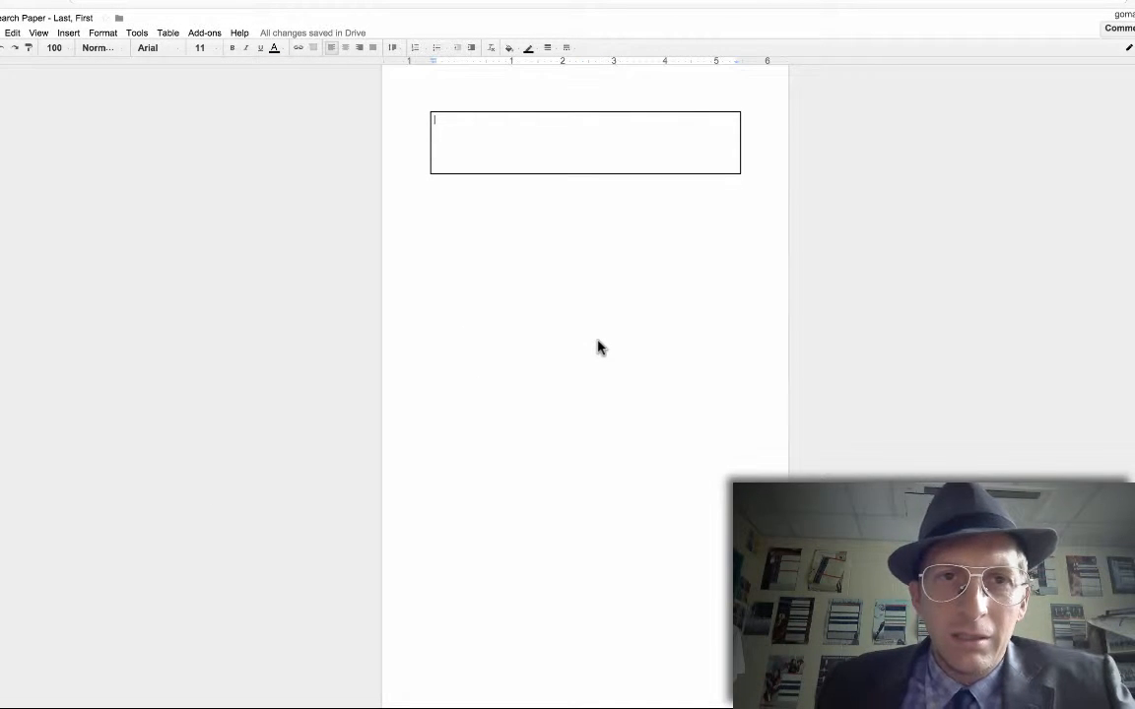
{"action": "left_click", "coordinate": [504, 210]}
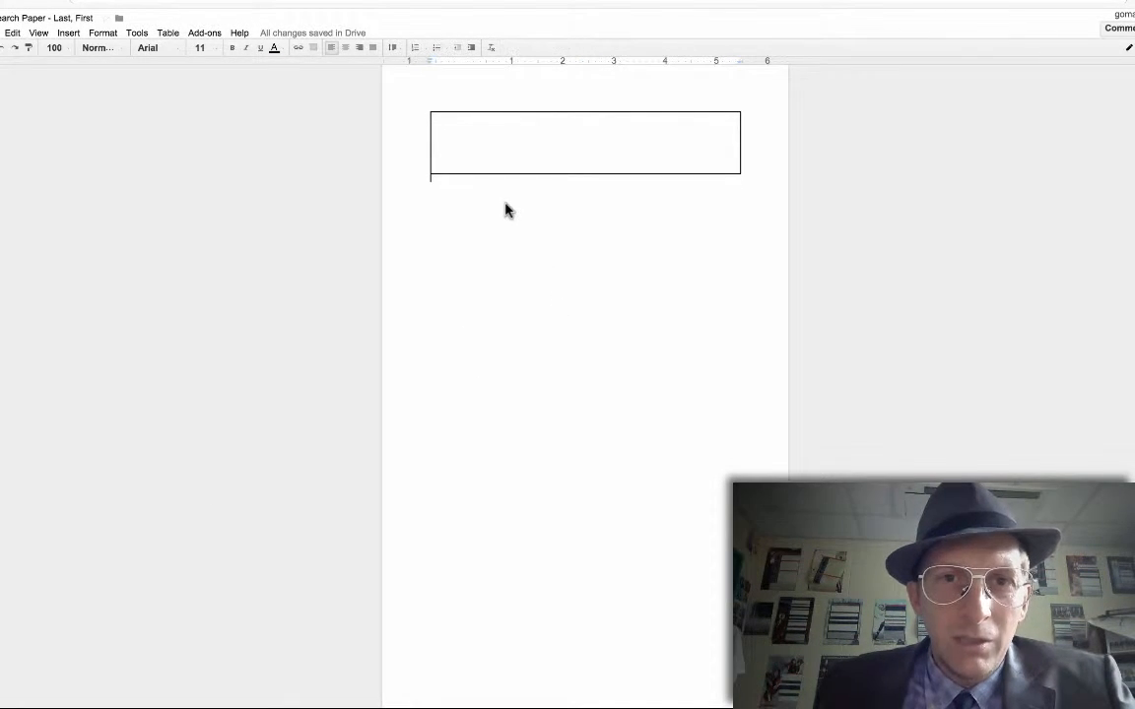
{"action": "left_click_drag", "start_coordinate": [512, 173], "coordinate": [509, 537]}
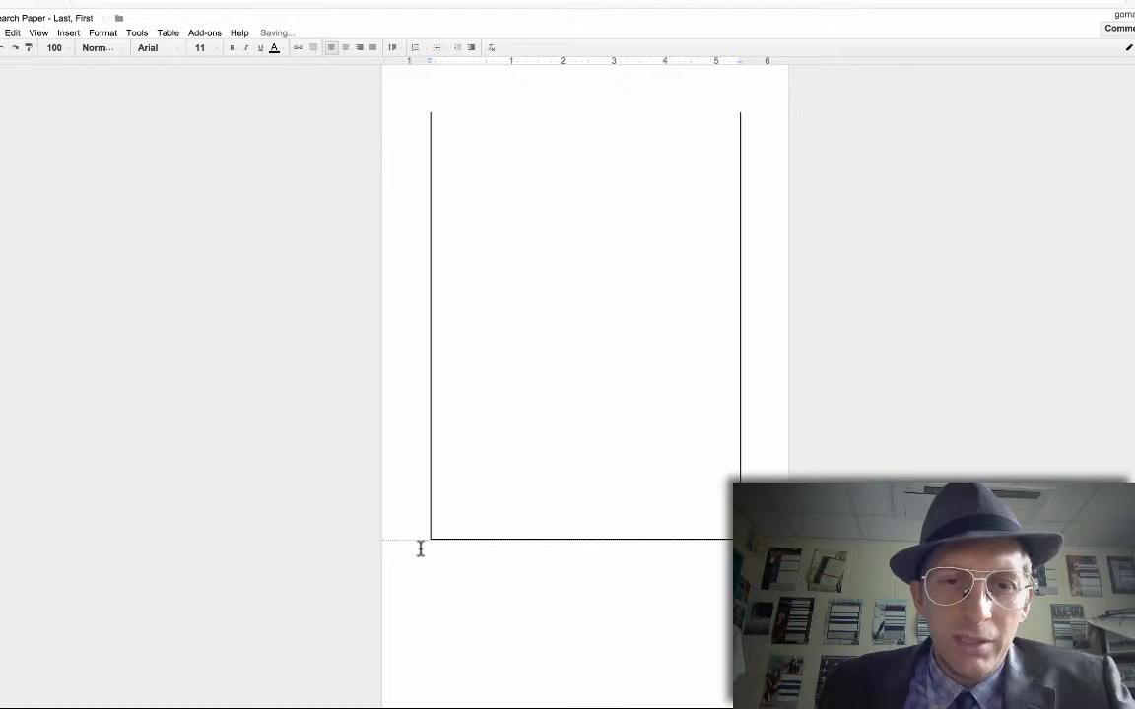
{"action": "left_click_drag", "start_coordinate": [455, 537], "coordinate": [456, 514]}
- Enter the title in the table cell, "The History of" plus the subject's full name, and set the cell's vertical alignment to Center
{"action": "left_click", "coordinate": [478, 169]}
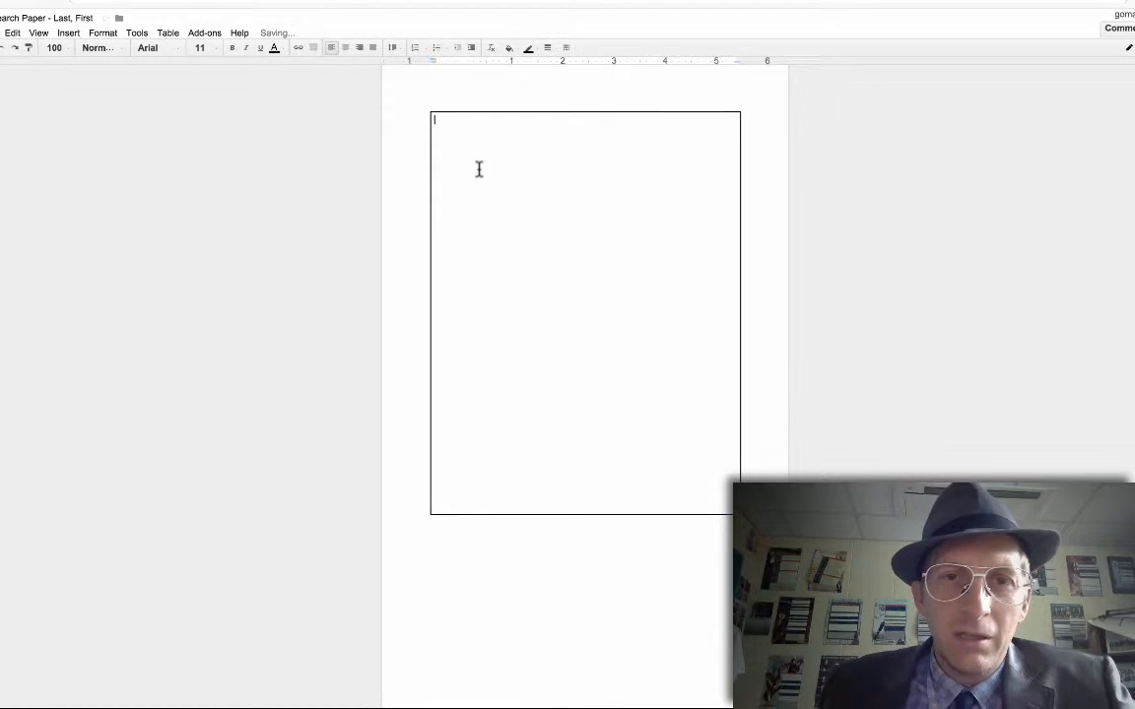
{"action": "type", "text": "The History of John Lee"}
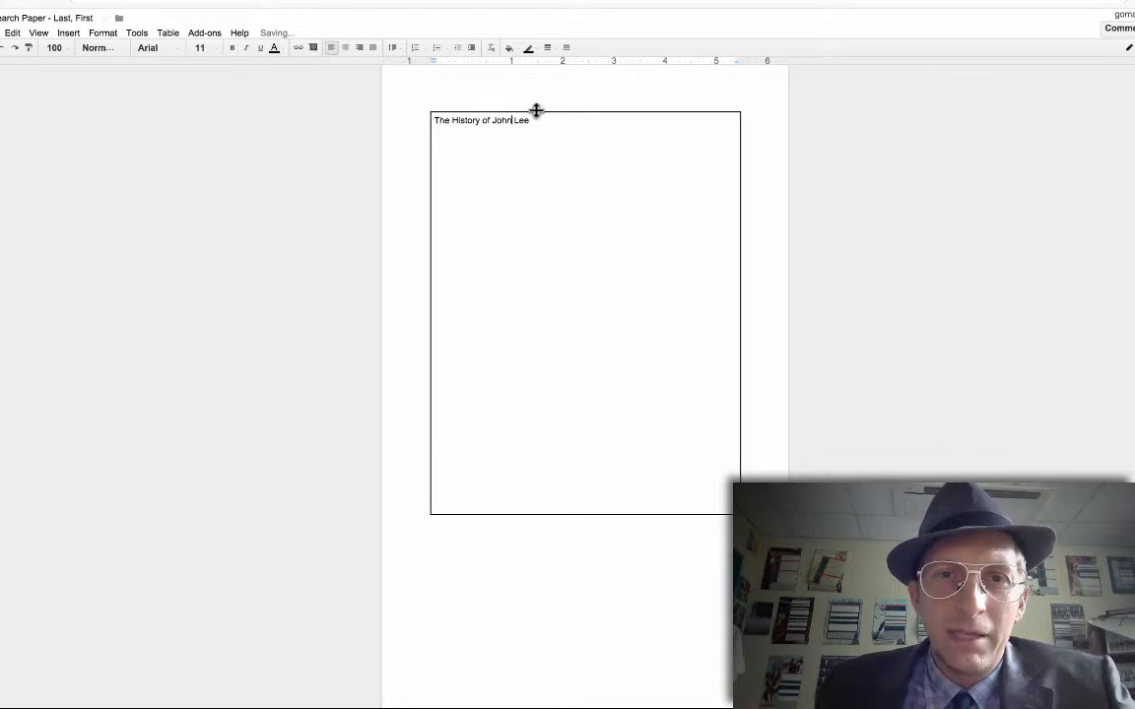
{"action": "right_click", "coordinate": [442, 122]}
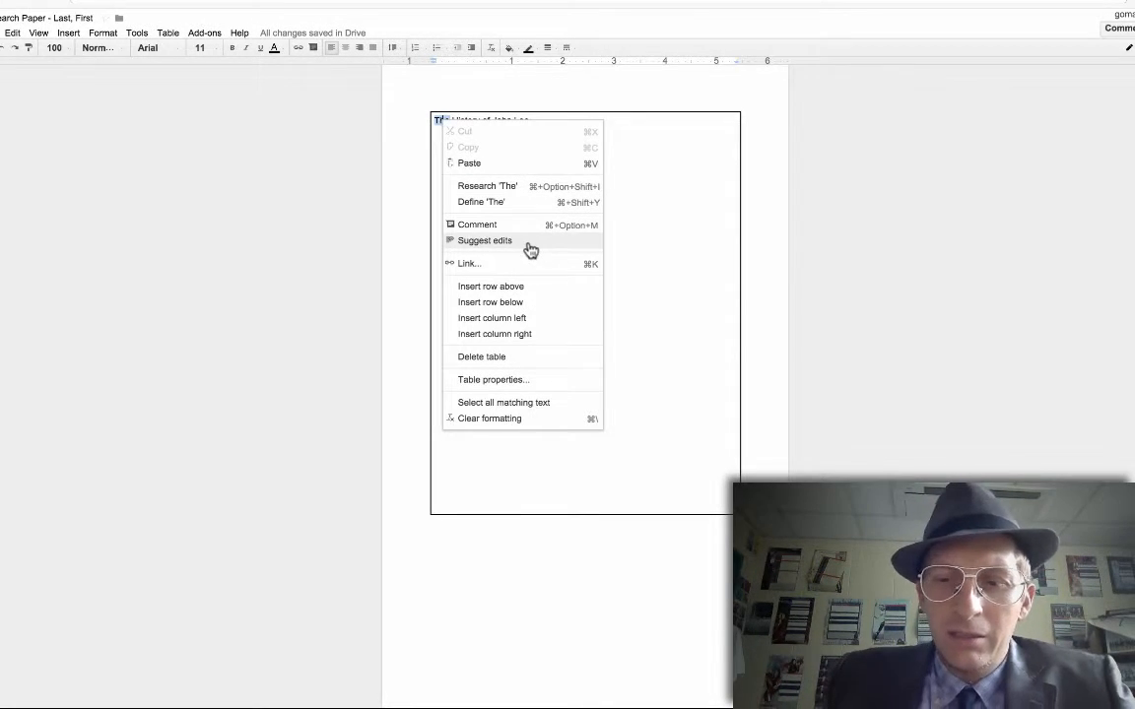
{"action": "key", "text": "super+equal"}
{"action": "key", "text": "super+equal"}
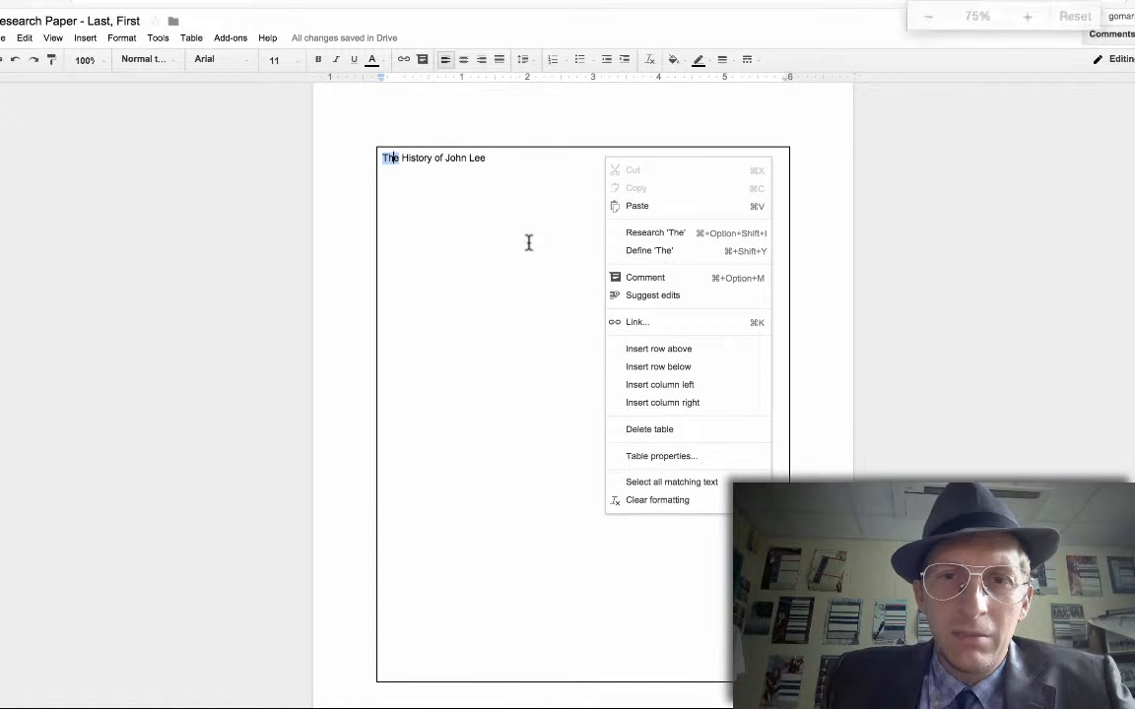
{"action": "key", "text": "super+equal"}
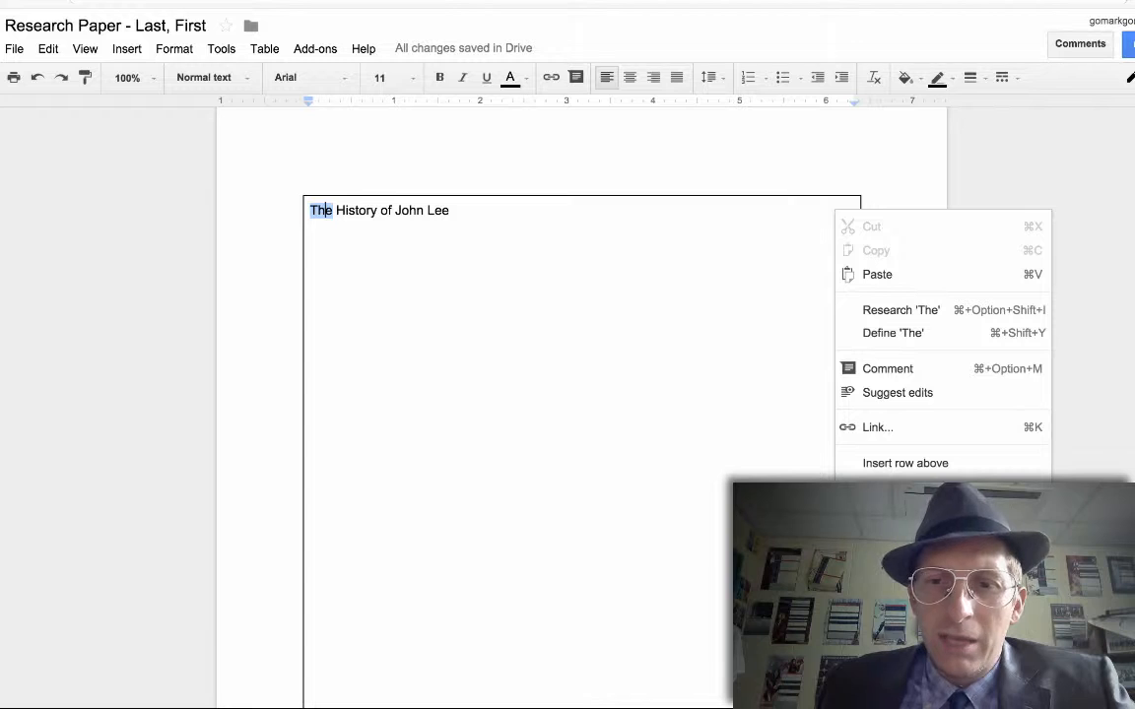
{"action": "left_click", "coordinate": [902, 652]}
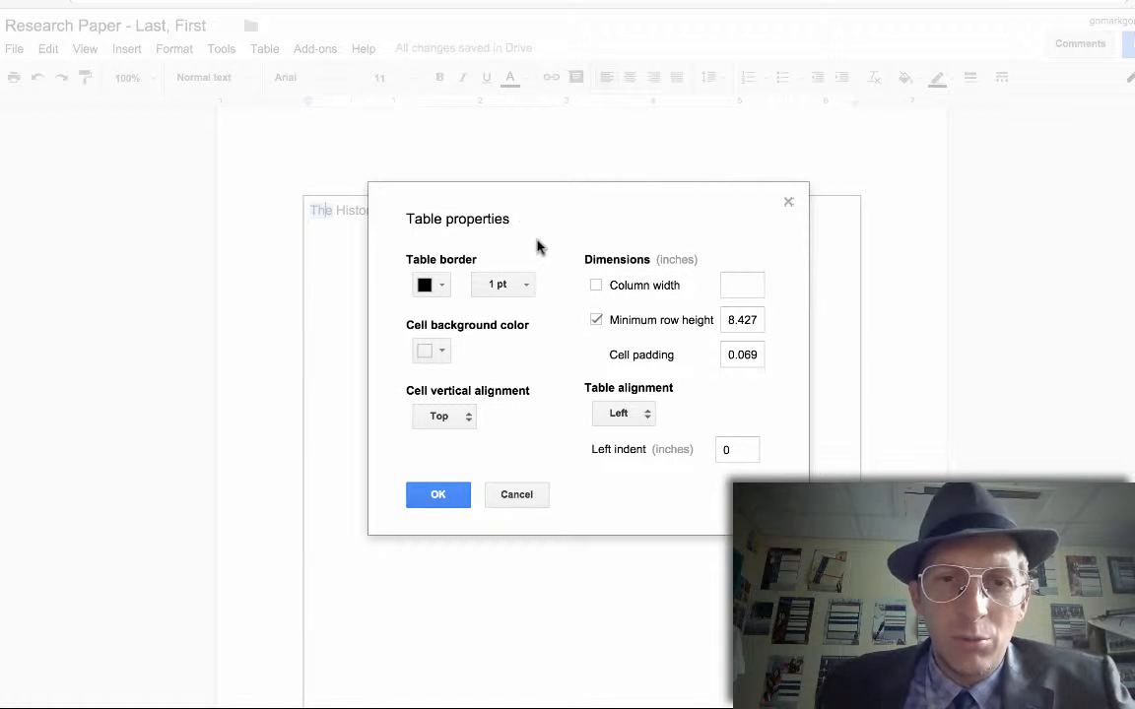
{"action": "left_click", "coordinate": [446, 415]}
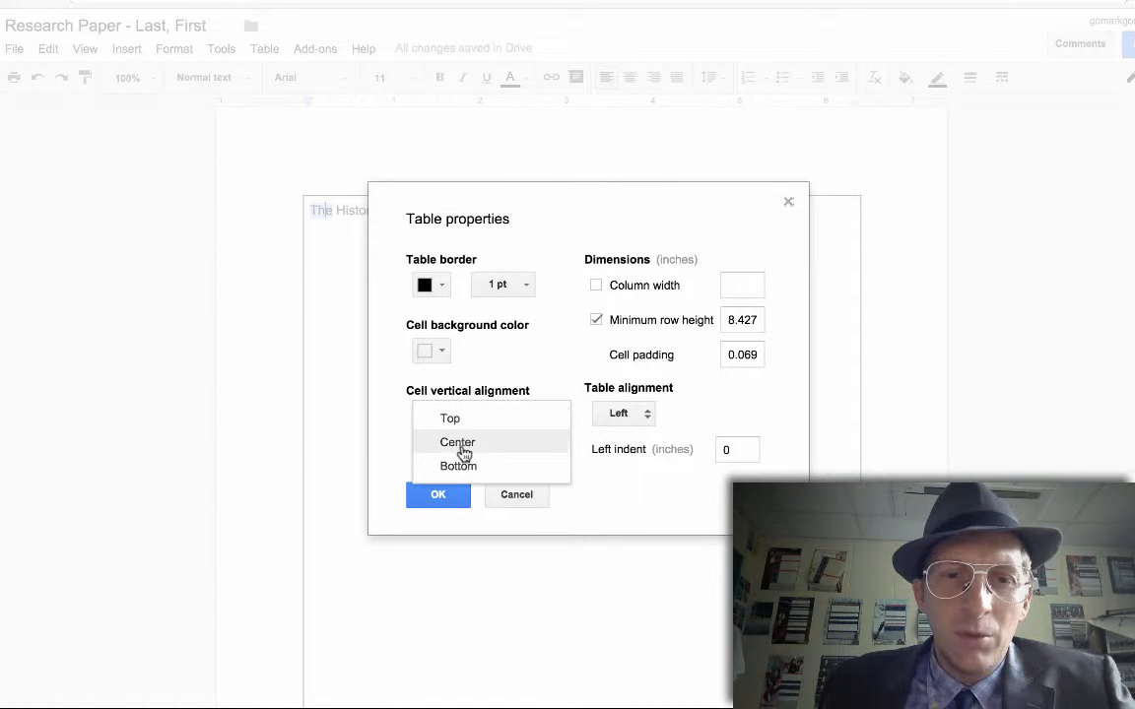
{"action": "left_click", "coordinate": [459, 443]}
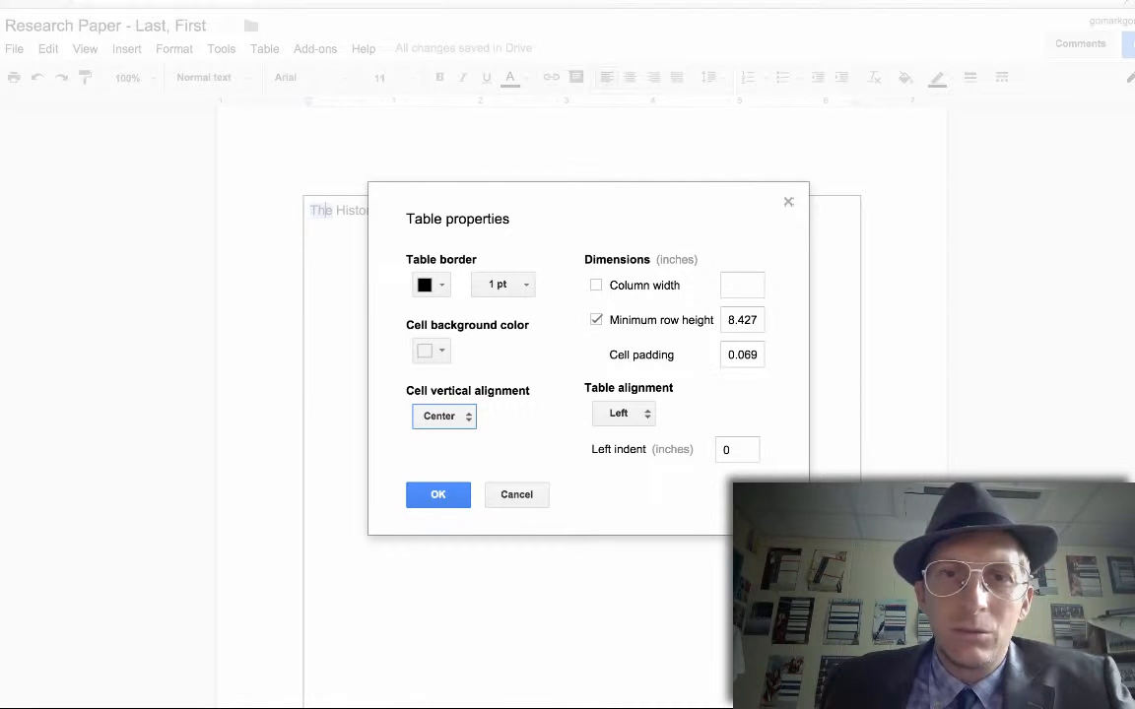
{"action": "left_click", "coordinate": [754, 1]}
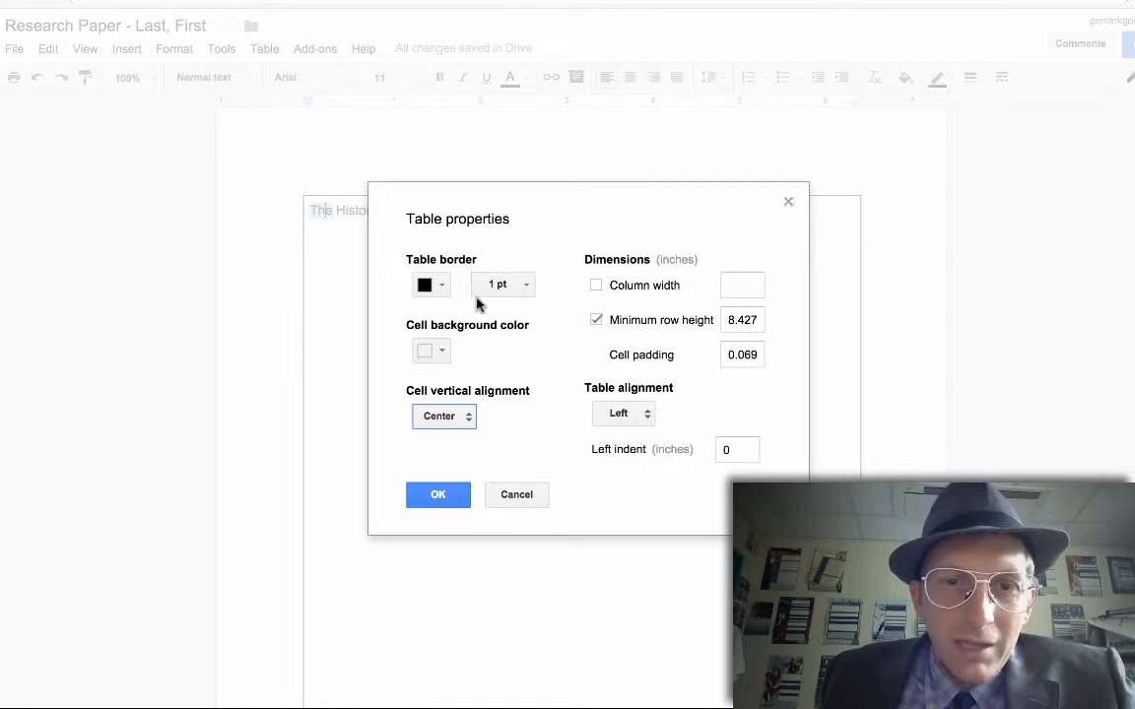
- Make the table border invisible with a white color and 0 pt width, and apply the table properties
{"action": "left_click", "coordinate": [445, 285]}
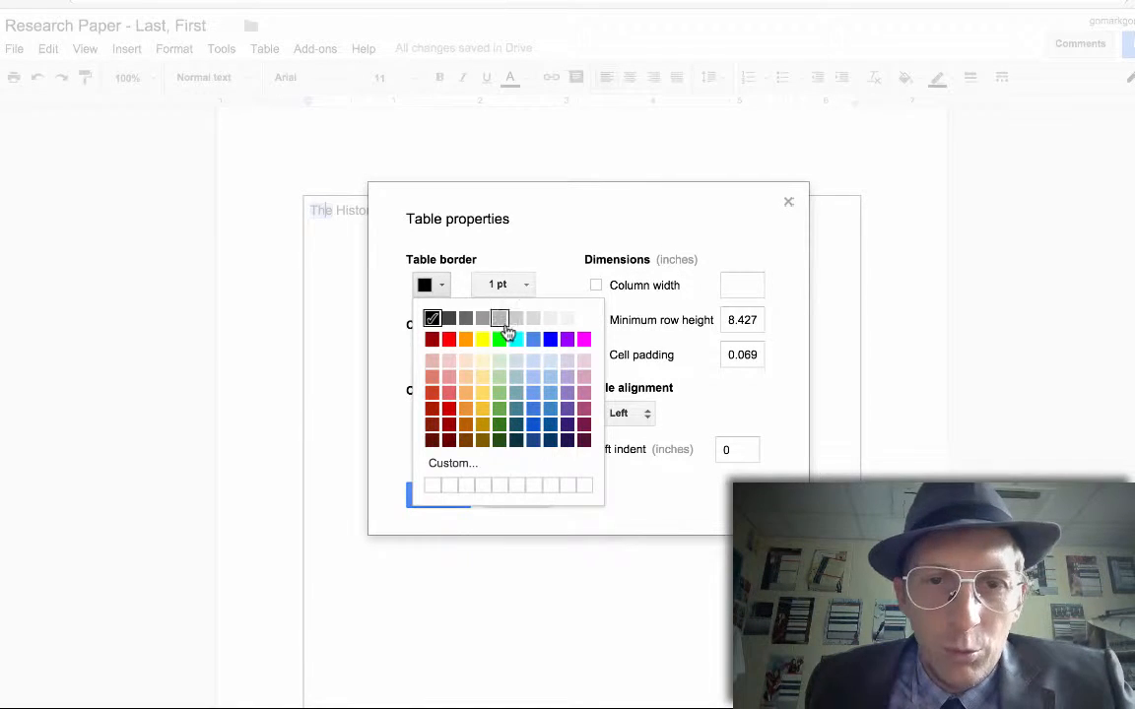
{"action": "left_click", "coordinate": [581, 317]}
{"action": "left_click", "coordinate": [520, 286]}
{"action": "left_click", "coordinate": [520, 316]}
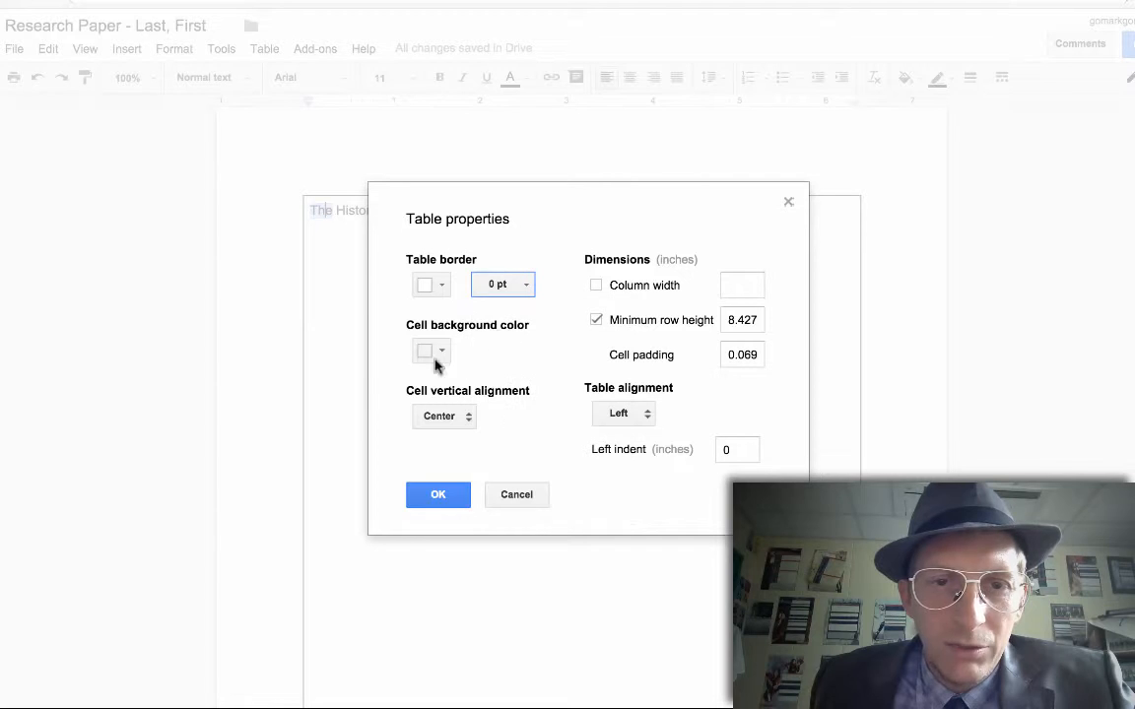
{"action": "left_click", "coordinate": [439, 495]}
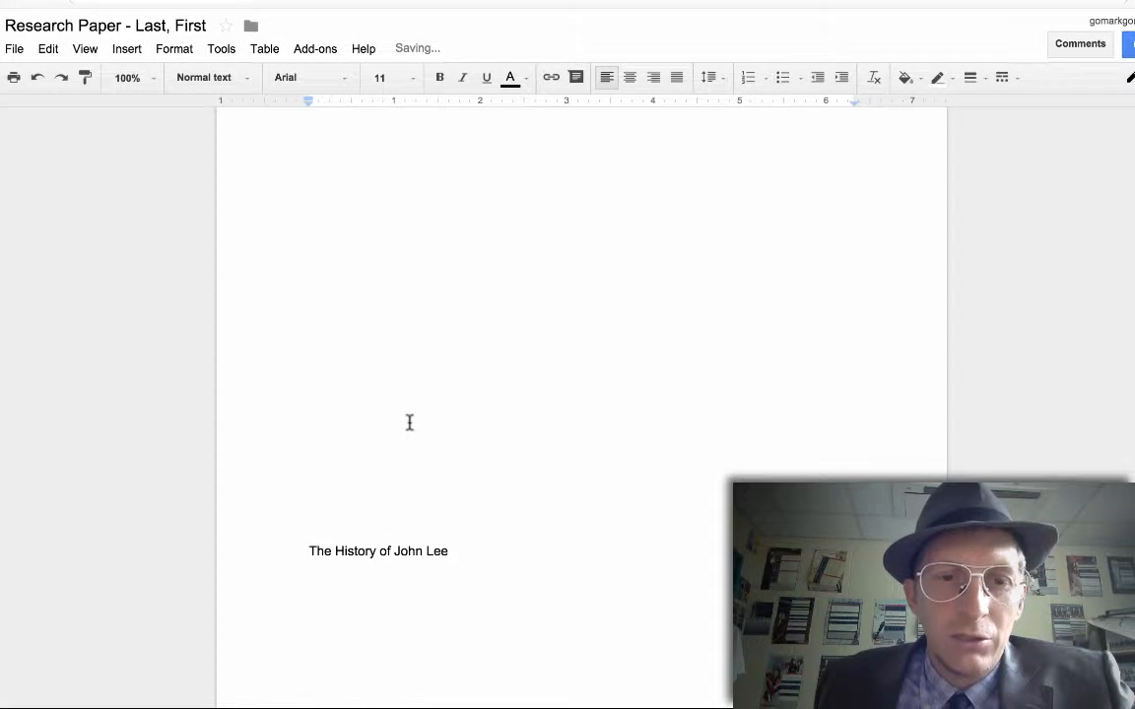
- Set the document zoom to 50% to check the title's placement on the page
{"action": "scroll", "coordinate": [409, 422], "scroll_direction": "down", "scroll_amount": 2}
{"action": "scroll", "coordinate": [408, 422], "scroll_direction": "down", "scroll_amount": 2}
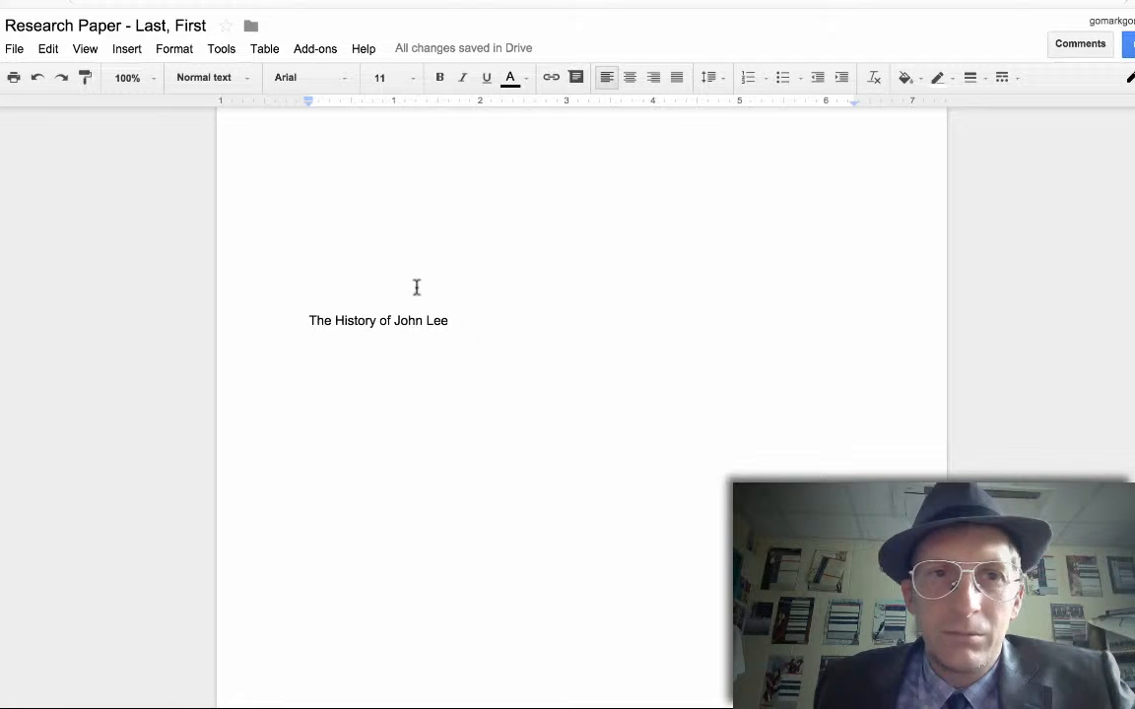
{"action": "left_click", "coordinate": [83, 51]}
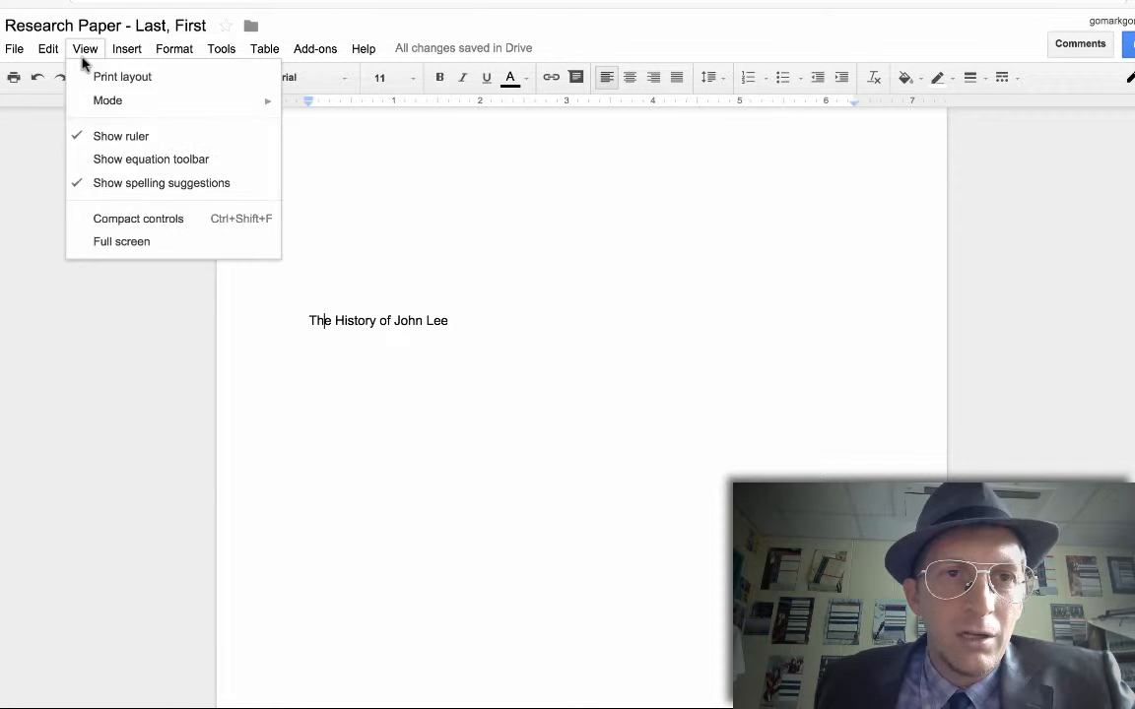
{"action": "left_click", "coordinate": [87, 55]}
{"action": "left_click", "coordinate": [155, 79]}
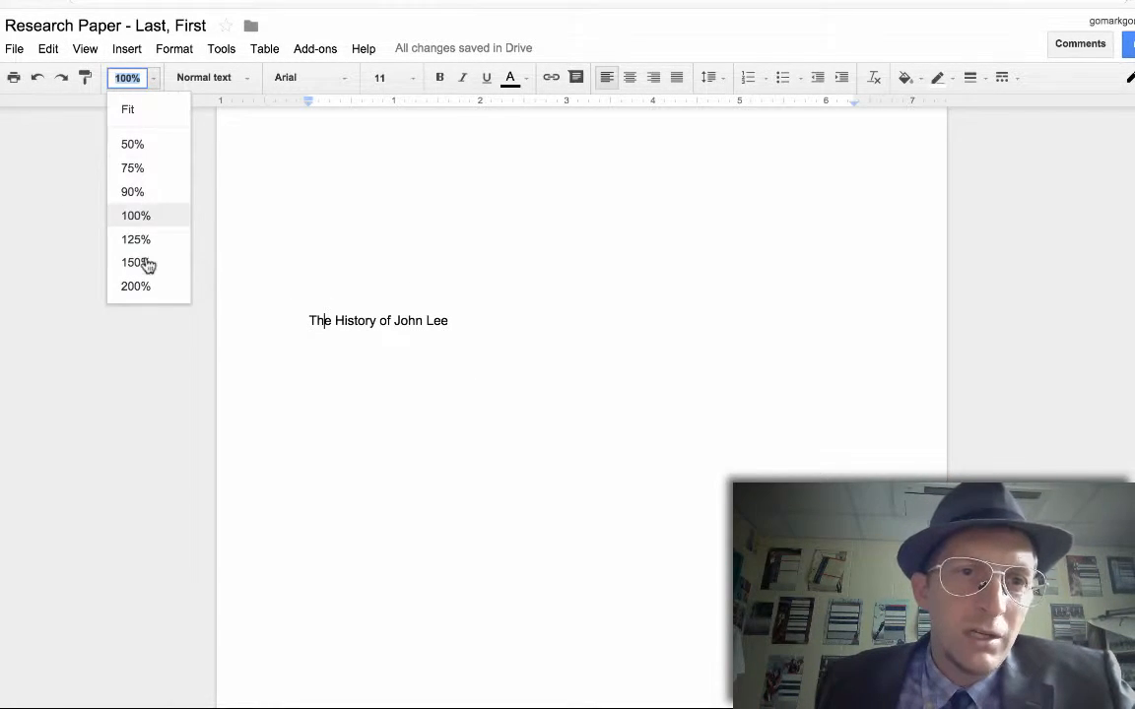
{"action": "left_click", "coordinate": [172, 143]}
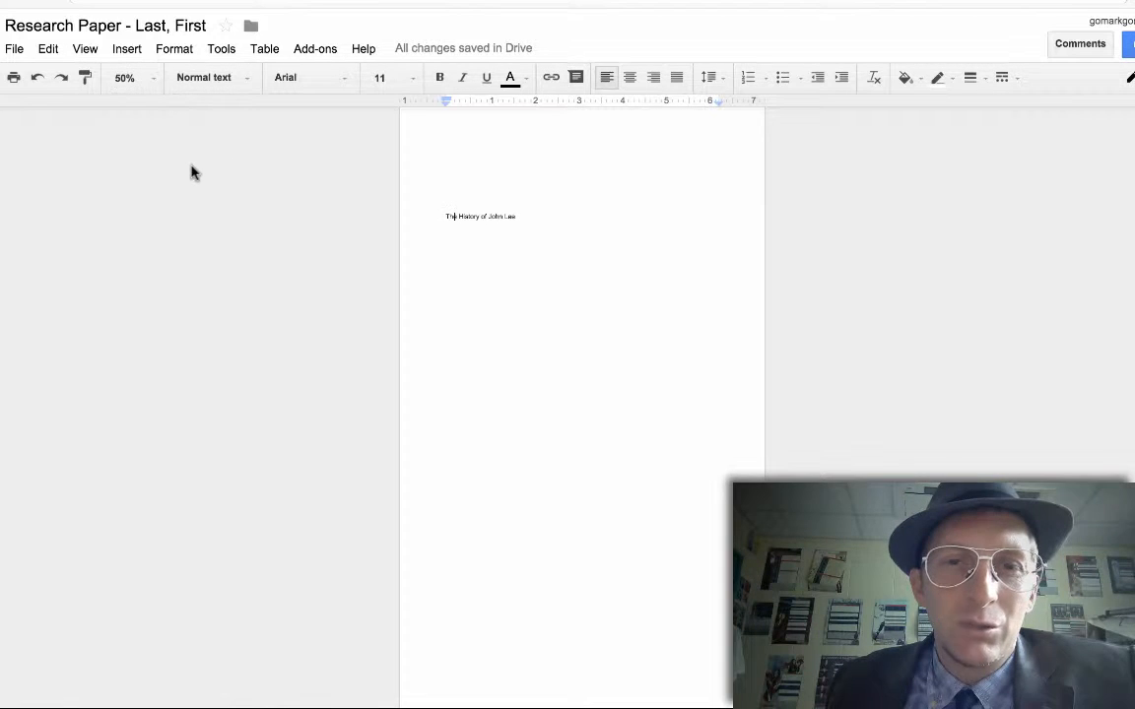
- Set the document's paper size to A4 (8.27" x 11.69") in the page setup and apply it
{"action": "scroll", "coordinate": [443, 340], "scroll_direction": "up", "scroll_amount": 2}
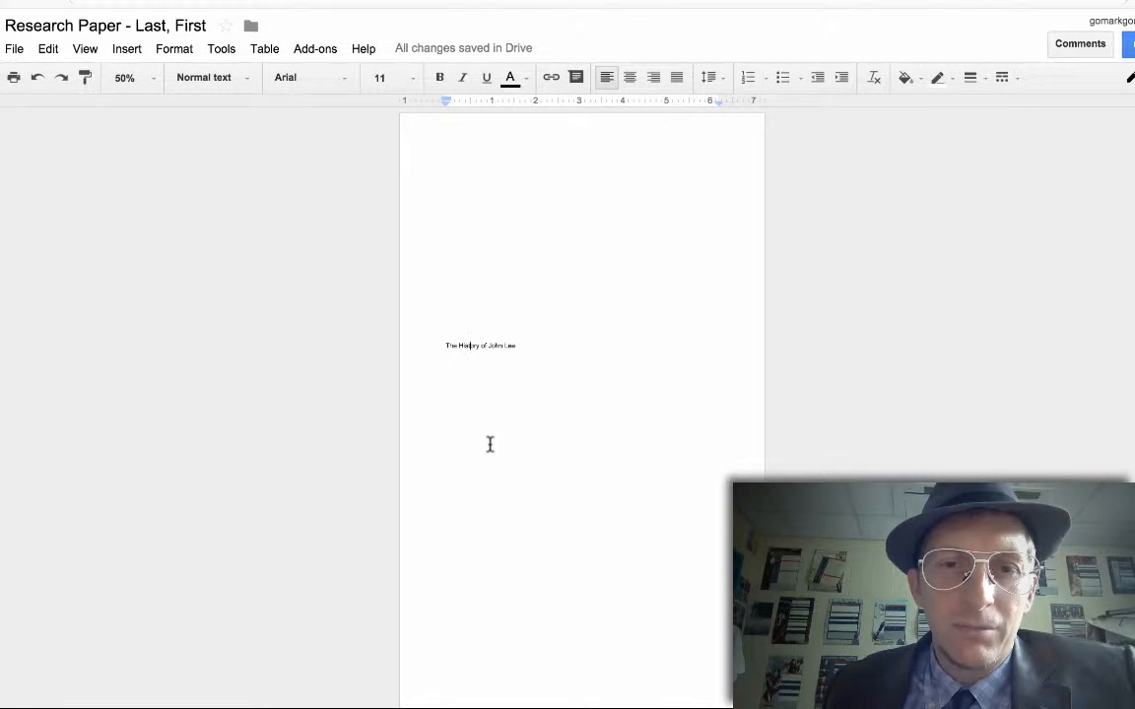
{"action": "scroll", "coordinate": [471, 469], "scroll_direction": "down", "scroll_amount": 1}
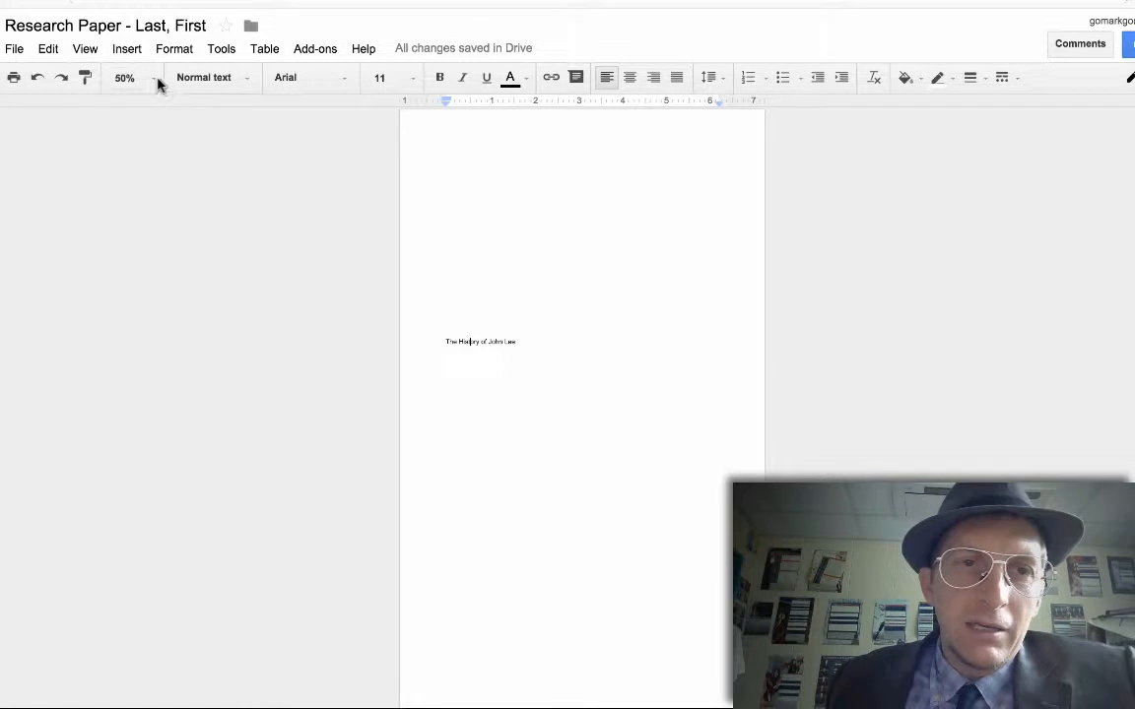
{"action": "left_click", "coordinate": [14, 48]}
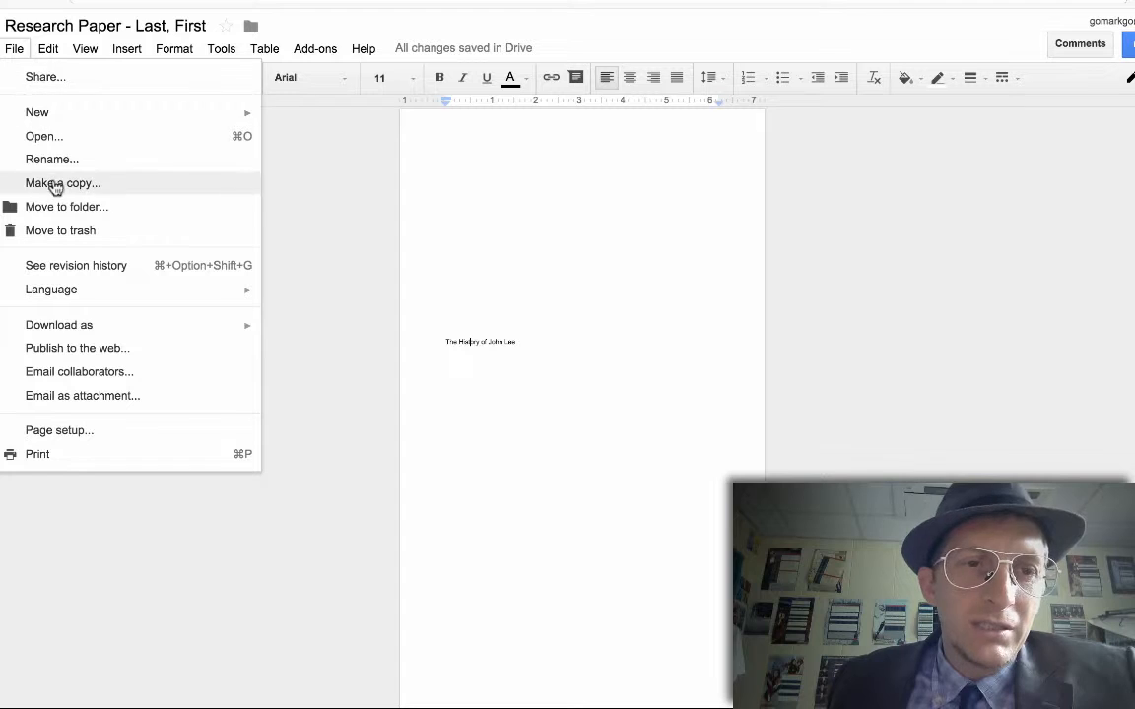
{"action": "left_click", "coordinate": [93, 434]}
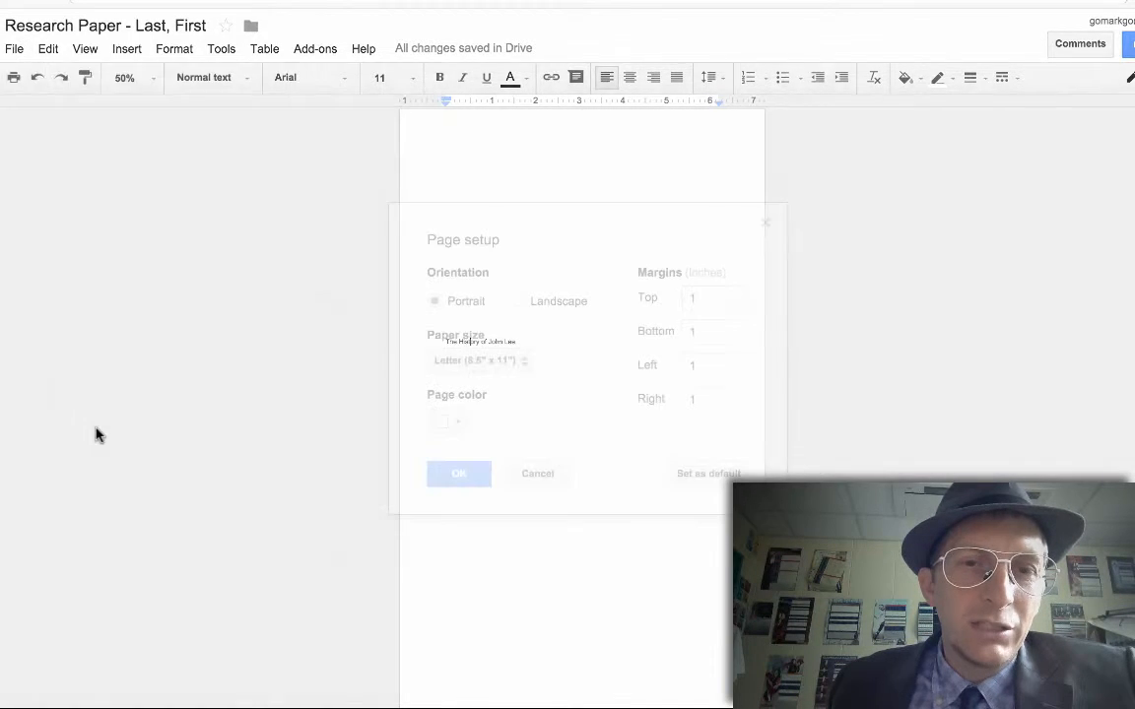
{"action": "left_click_drag", "start_coordinate": [694, 297], "coordinate": [664, 297]}
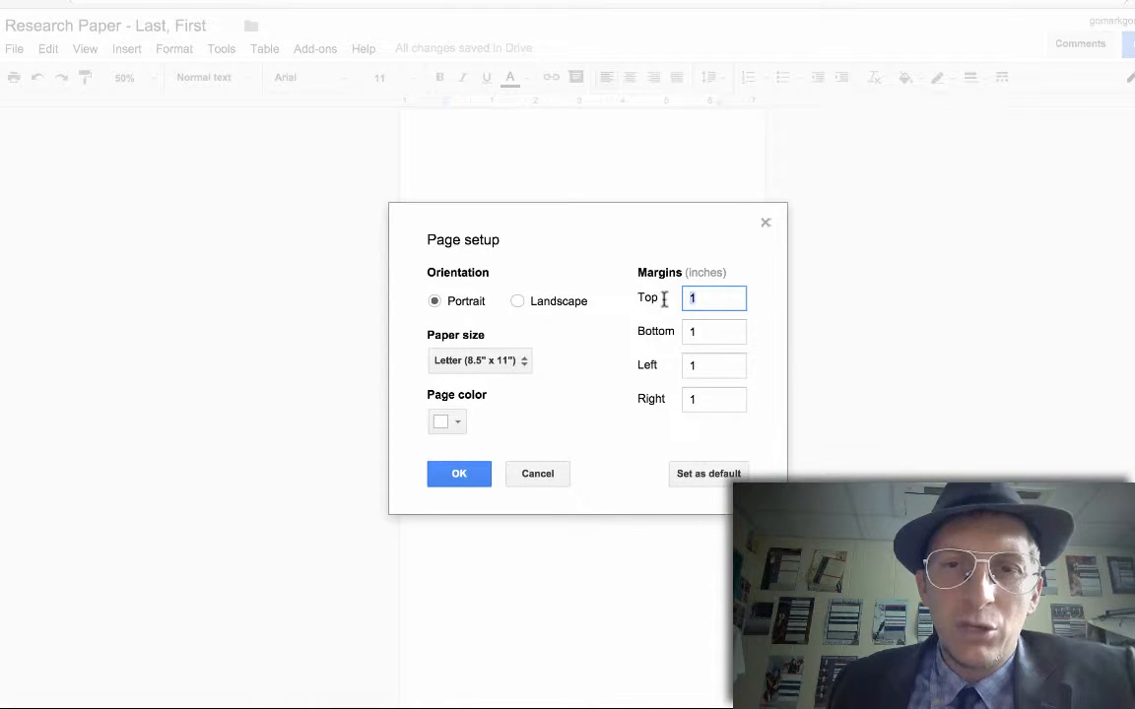
{"action": "left_click", "coordinate": [708, 332]}
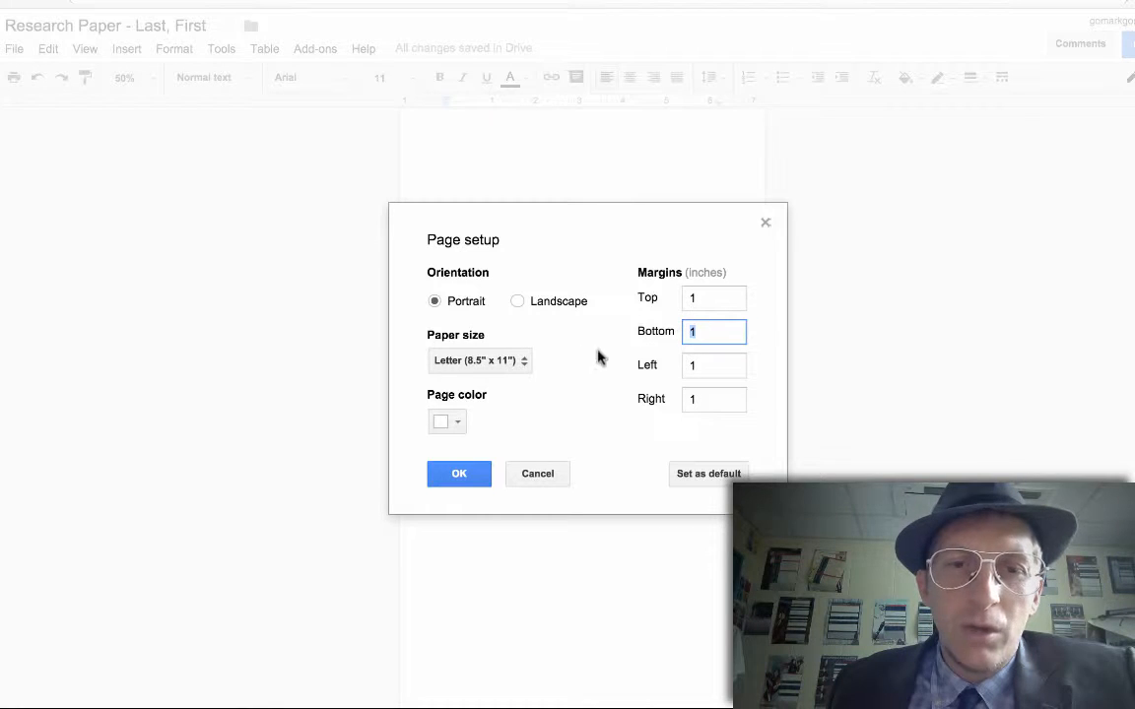
{"action": "left_click", "coordinate": [509, 361]}
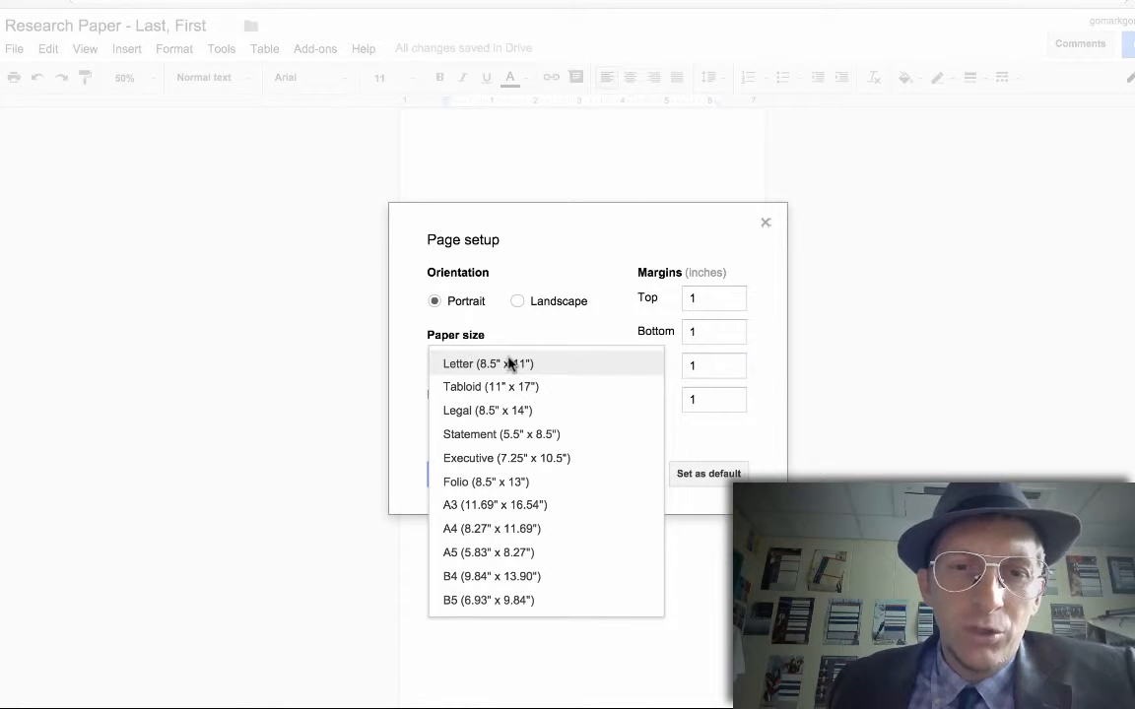
{"action": "left_click", "coordinate": [529, 533]}
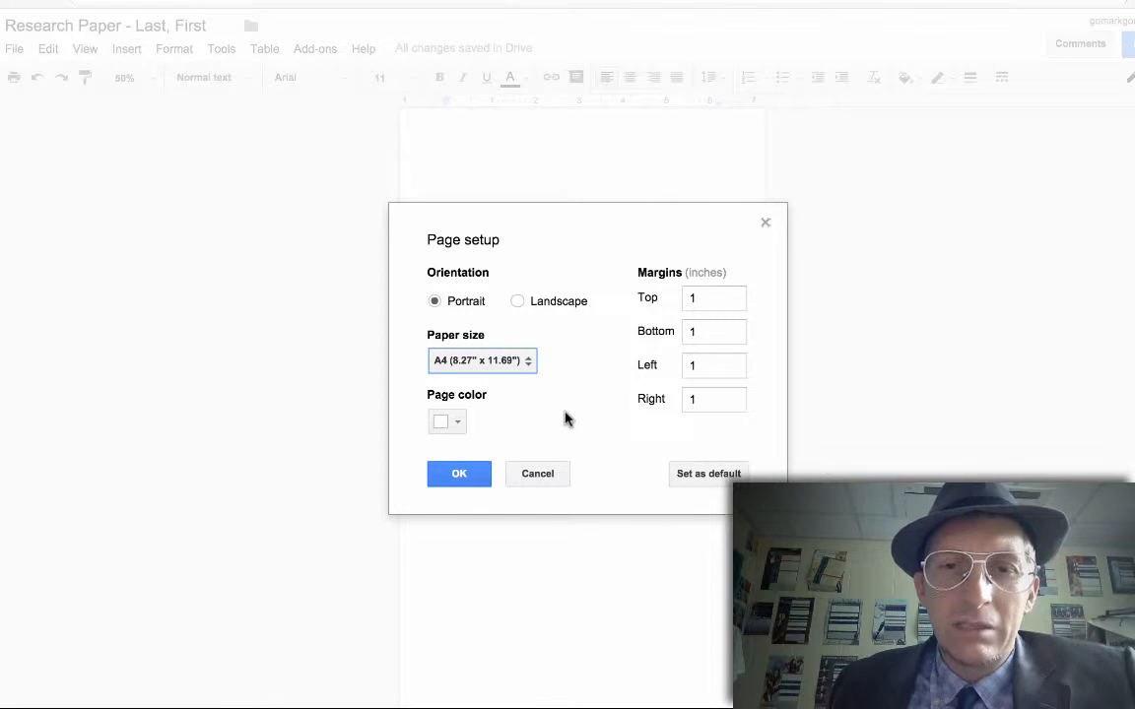
{"action": "left_click", "coordinate": [459, 479]}
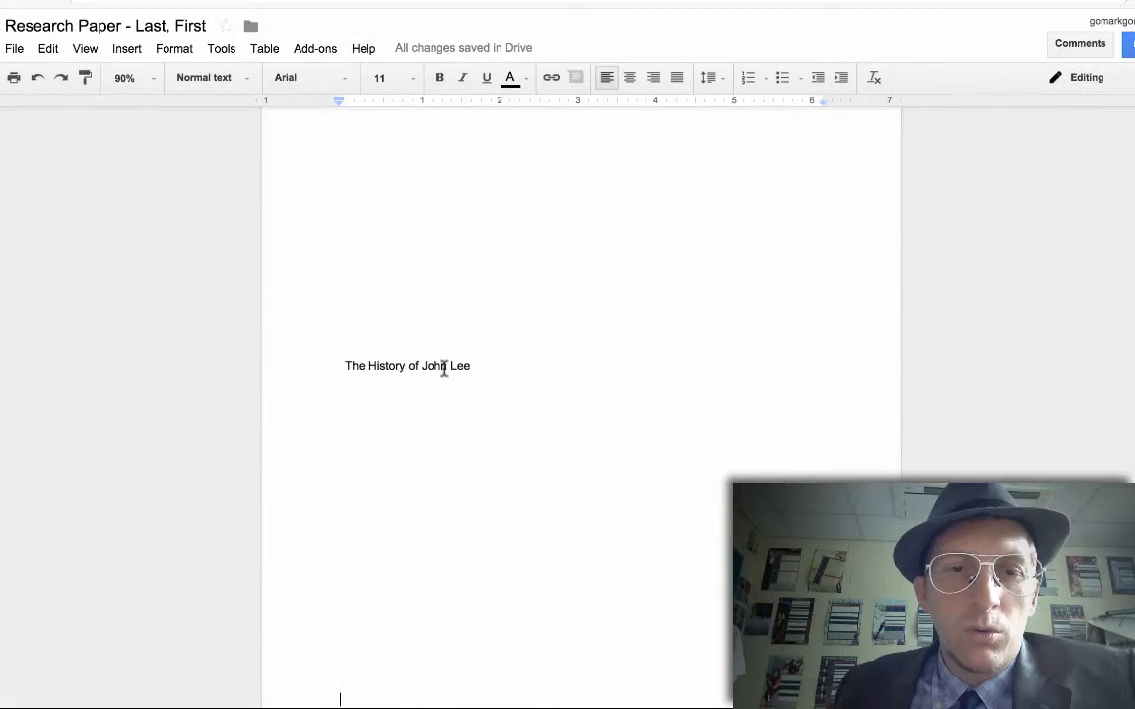
- Insert a page break below the title table and switch the document view to print layout
{"action": "scroll", "coordinate": [451, 365], "scroll_direction": "down", "scroll_amount": 3}
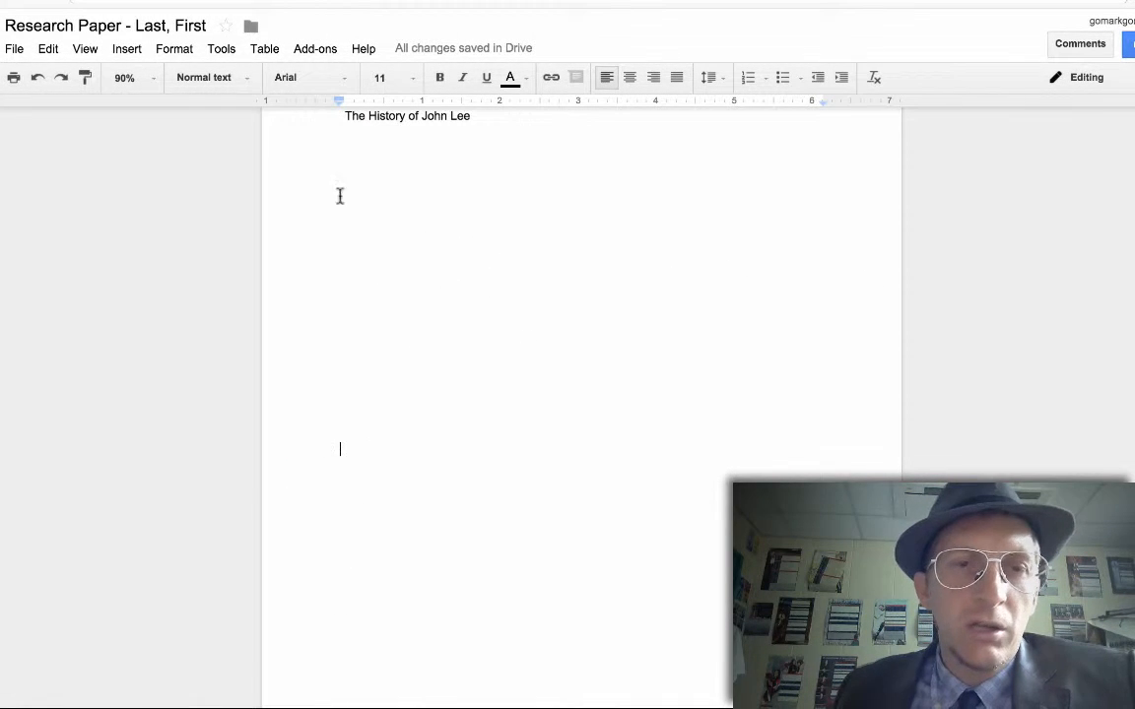
{"action": "left_click", "coordinate": [123, 49]}
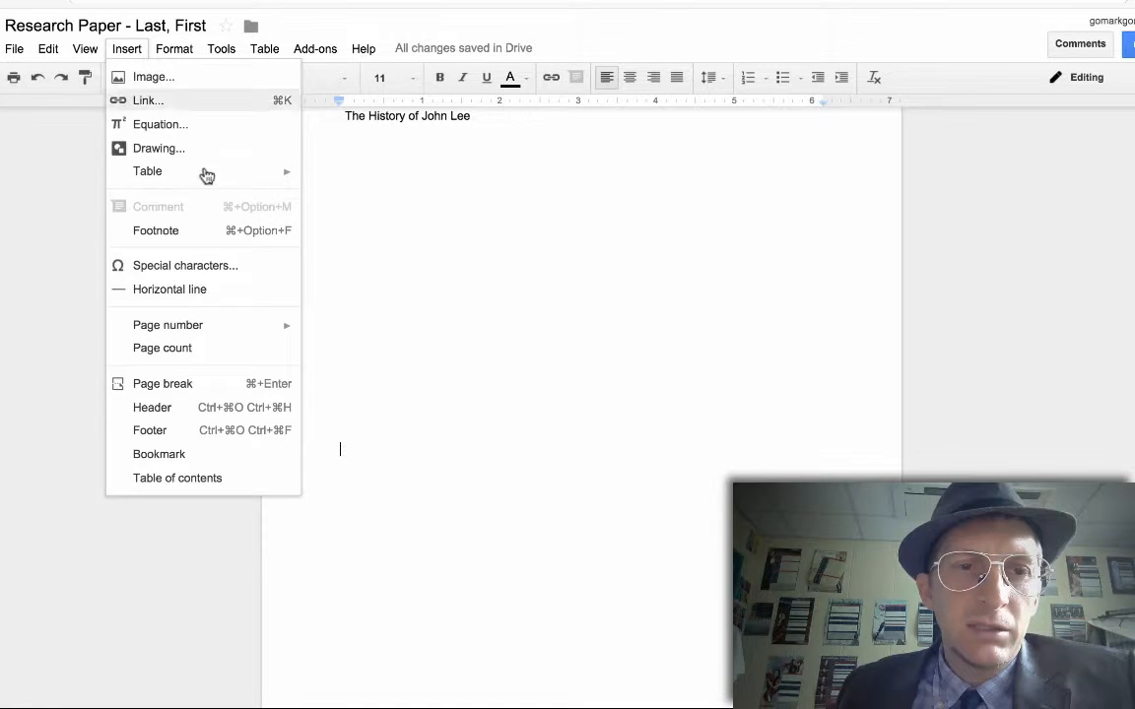
{"action": "left_click", "coordinate": [202, 384]}
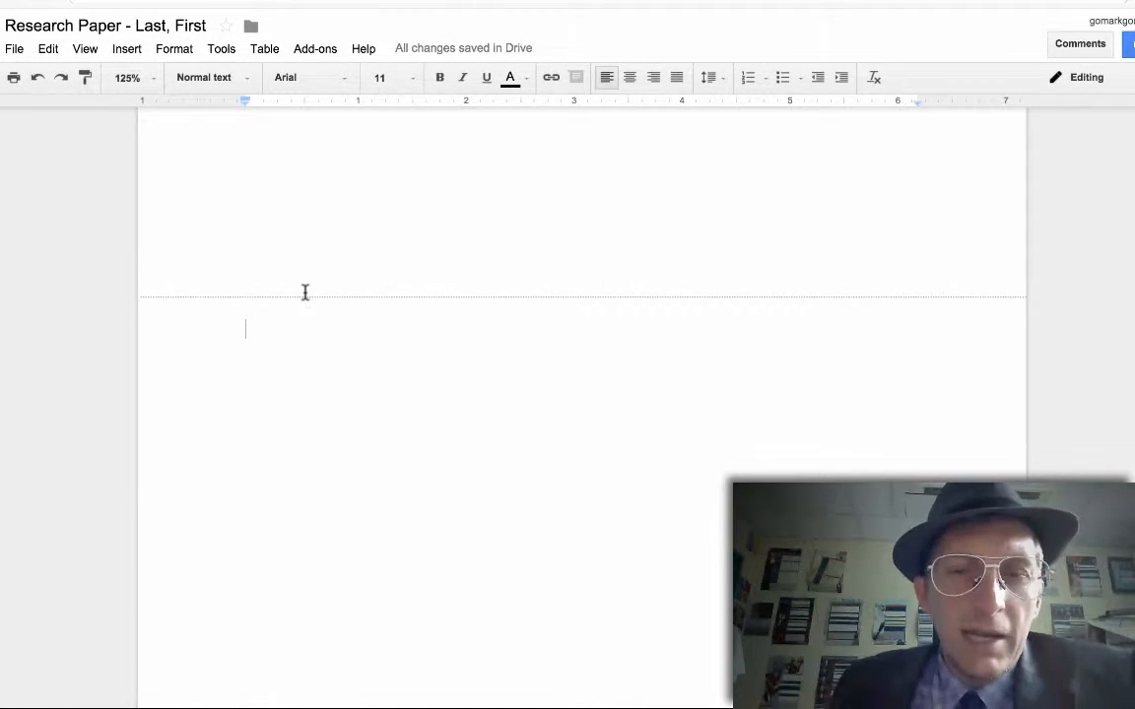
{"action": "left_click", "coordinate": [86, 50]}
{"action": "left_click", "coordinate": [116, 78]}
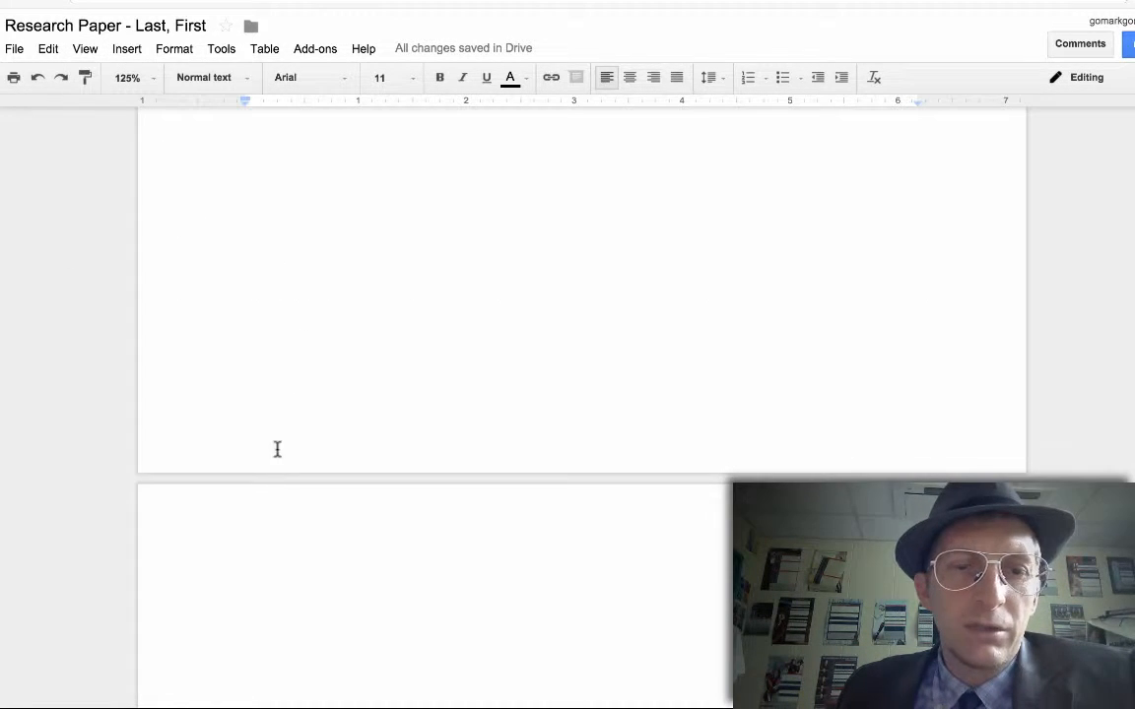
- Enter the heading "Outline" at the start of the new page after the title page
{"action": "scroll", "coordinate": [248, 442], "scroll_direction": "down", "scroll_amount": 5}
{"action": "scroll", "coordinate": [331, 419], "scroll_direction": "up", "scroll_amount": 4}
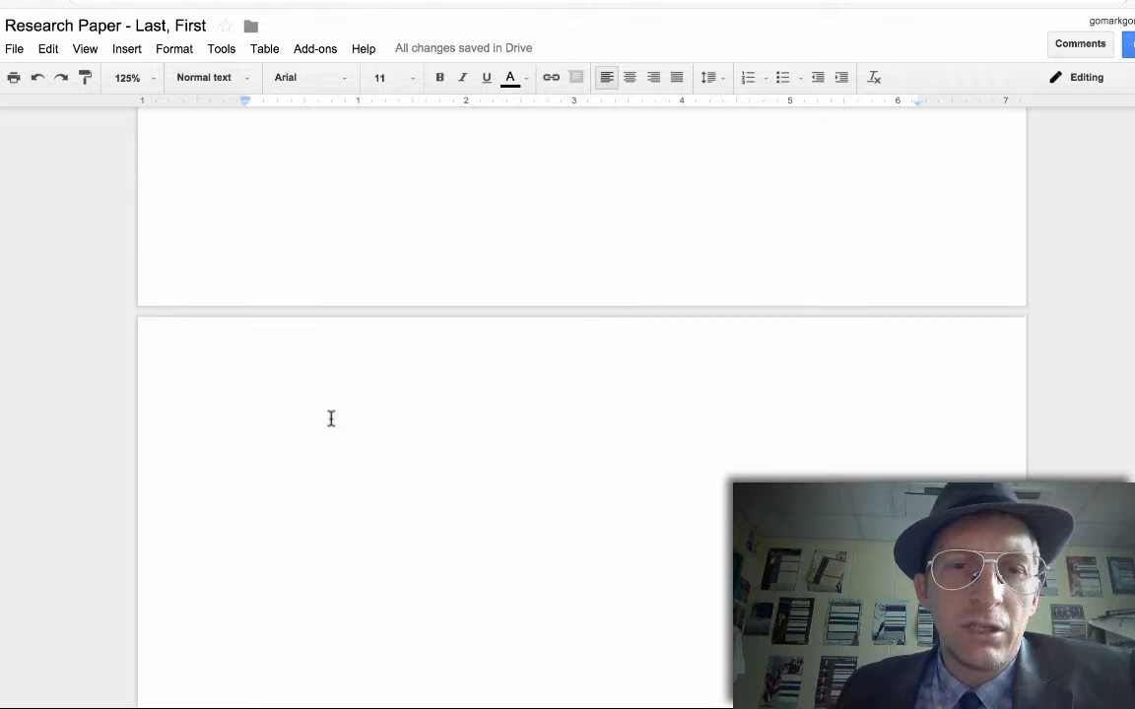
{"action": "scroll", "coordinate": [331, 418], "scroll_direction": "up", "scroll_amount": 10}
{"action": "scroll", "coordinate": [331, 418], "scroll_direction": "down", "scroll_amount": 12}
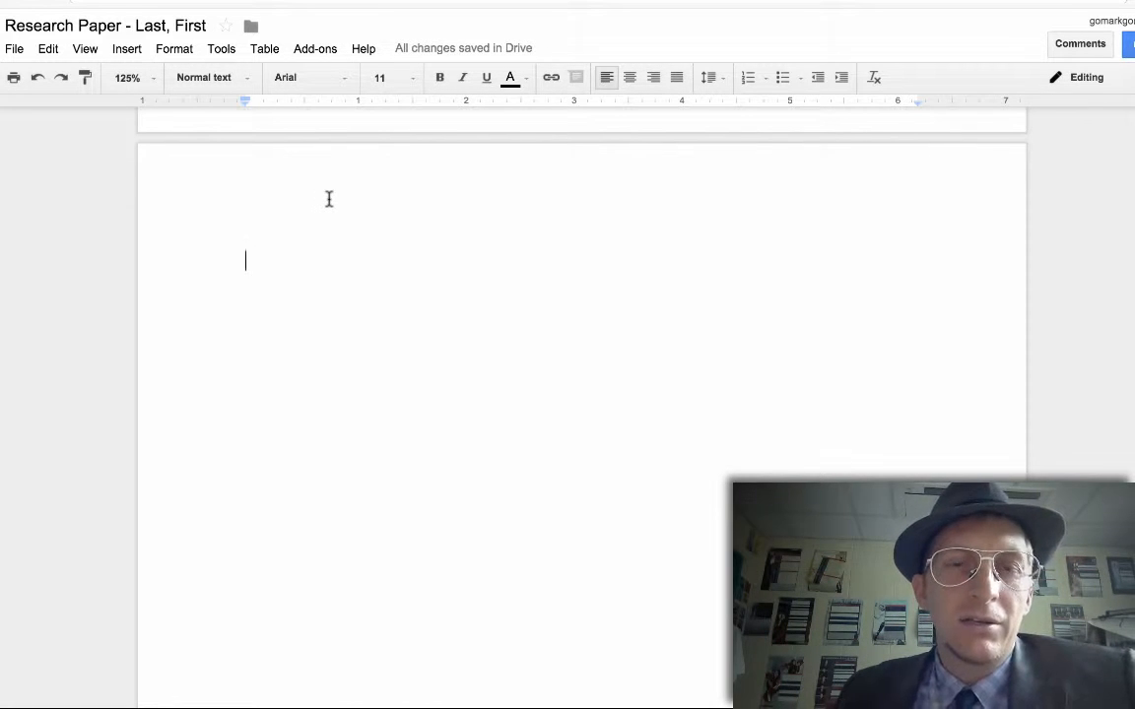
{"action": "scroll", "coordinate": [329, 199], "scroll_direction": "down", "scroll_amount": 2}
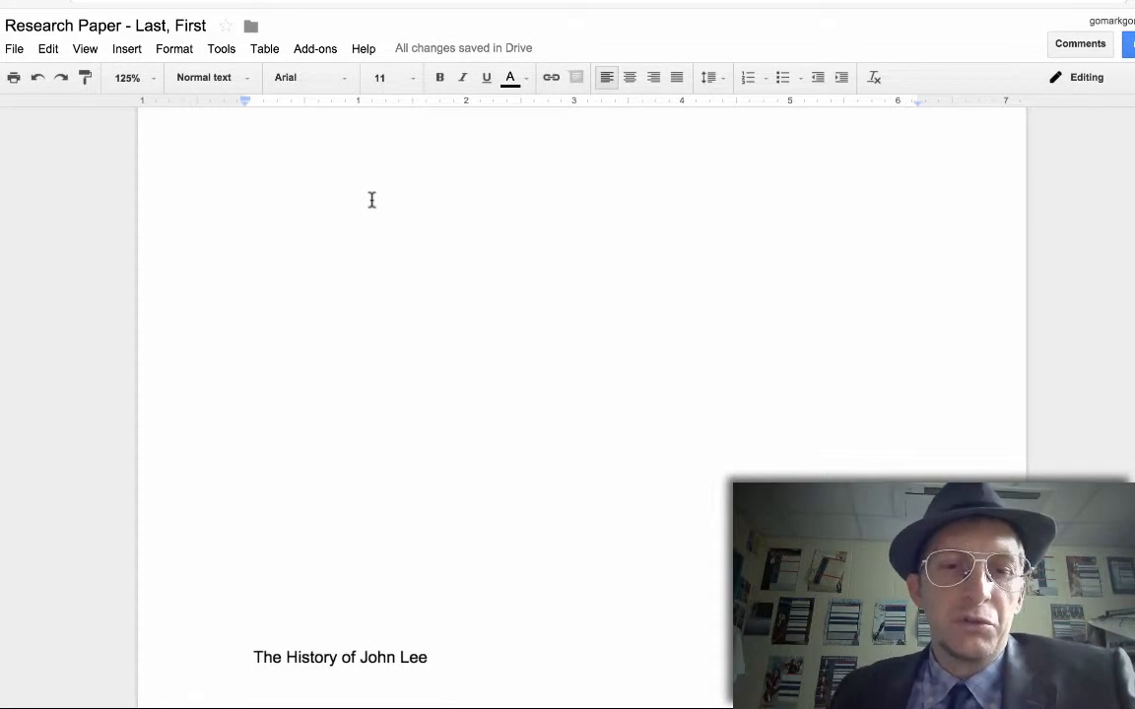
{"action": "scroll", "coordinate": [372, 201], "scroll_direction": "down", "scroll_amount": 10}
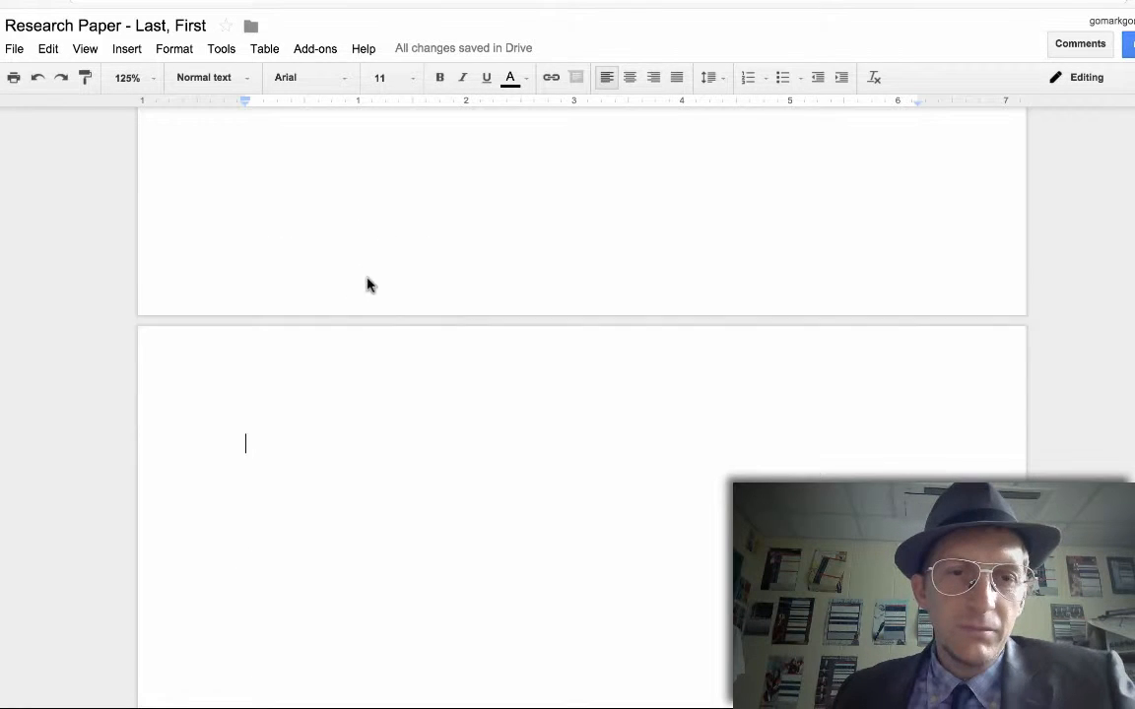
{"action": "scroll", "coordinate": [366, 284], "scroll_direction": "down", "scroll_amount": 2}
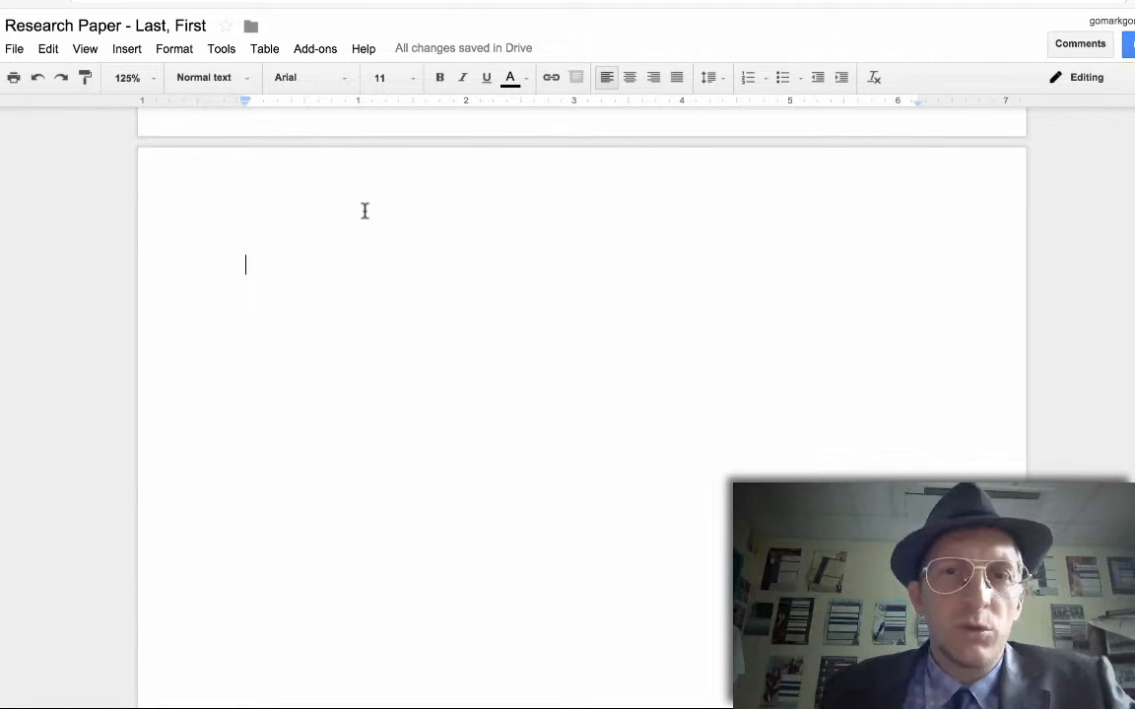
{"action": "type", "text": "Outline"}
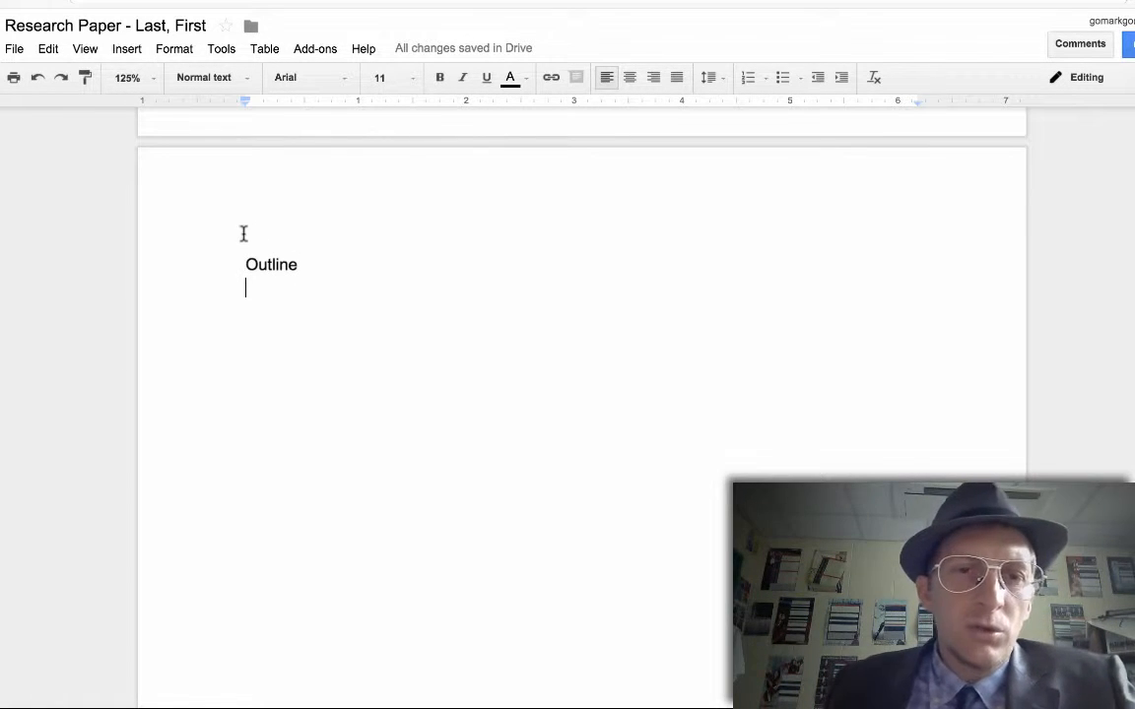
- Set the line spacing of the "Outline" heading and the blank lines below it to Double
{"action": "left_click_drag", "start_coordinate": [241, 239], "coordinate": [308, 325]}
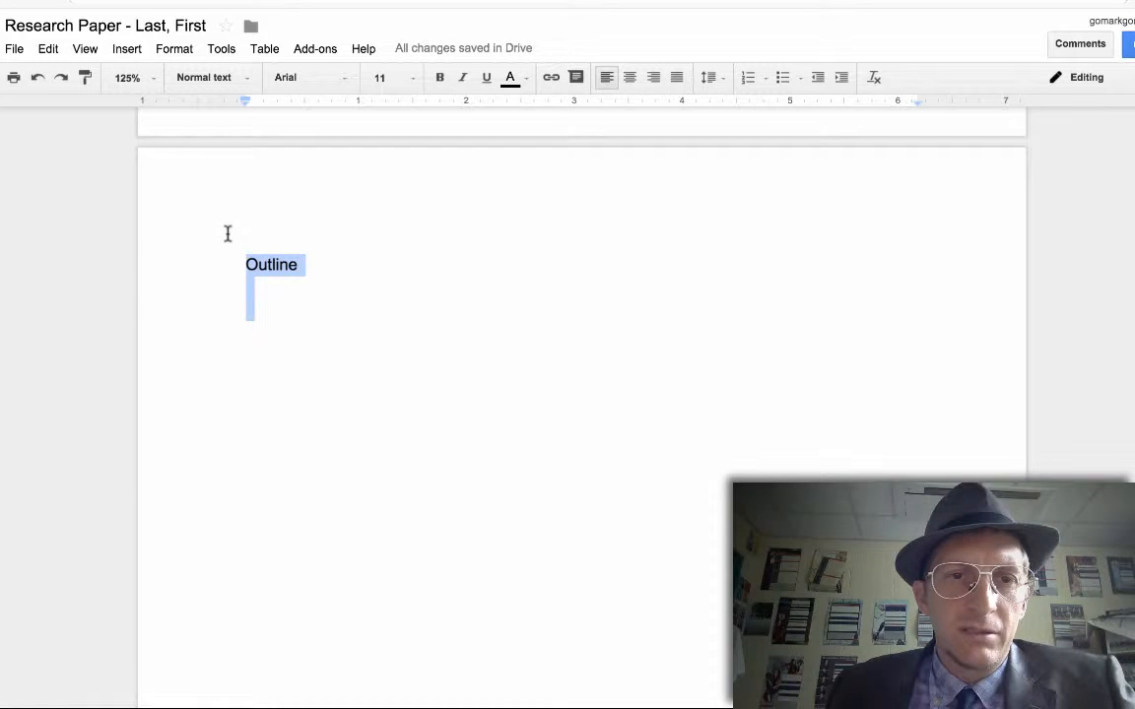
{"action": "left_click_drag", "start_coordinate": [228, 231], "coordinate": [461, 627]}
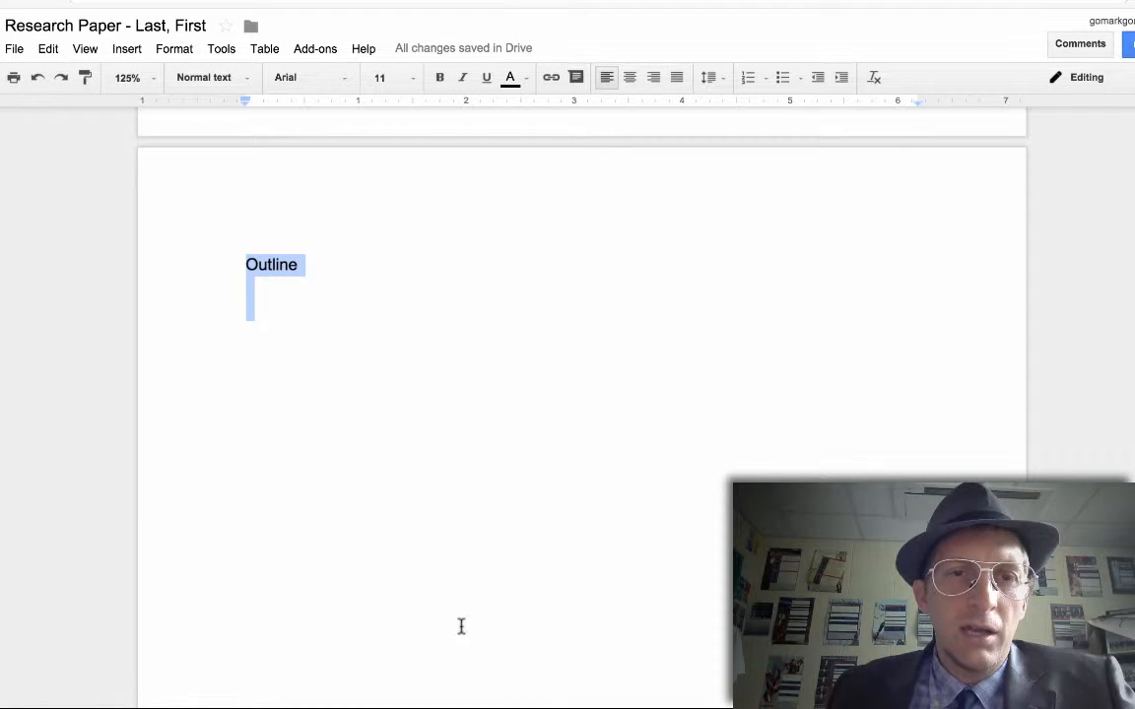
{"action": "left_click", "coordinate": [178, 52]}
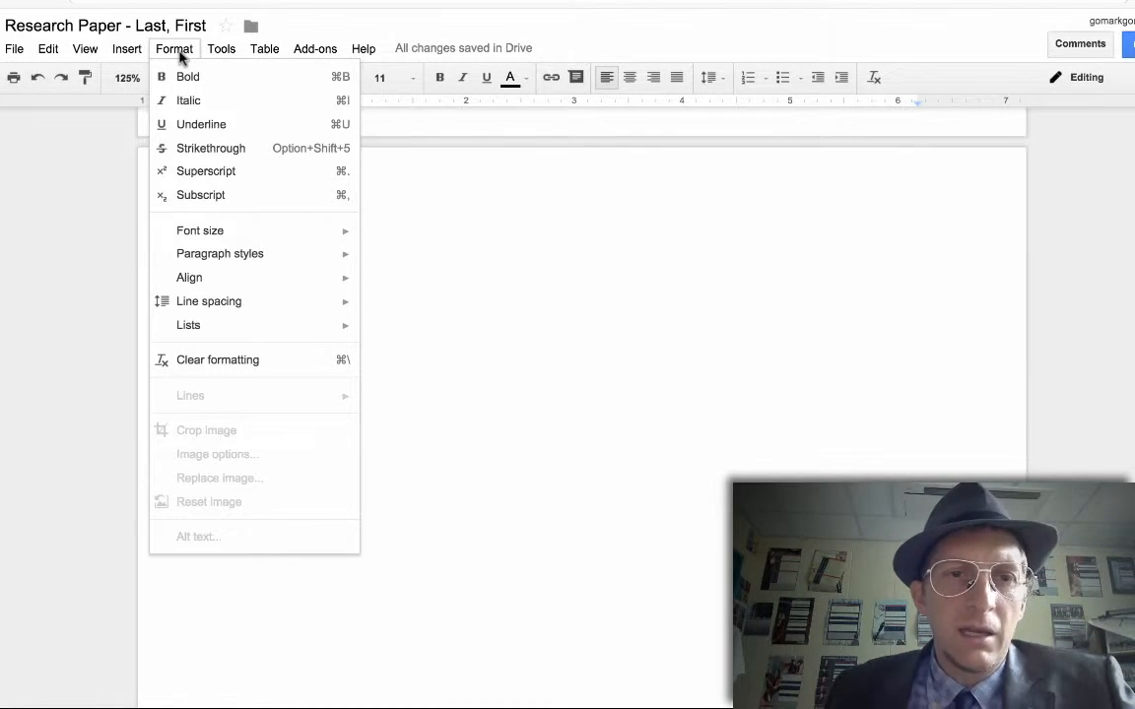
{"action": "mouse_move", "coordinate": [217, 305]}
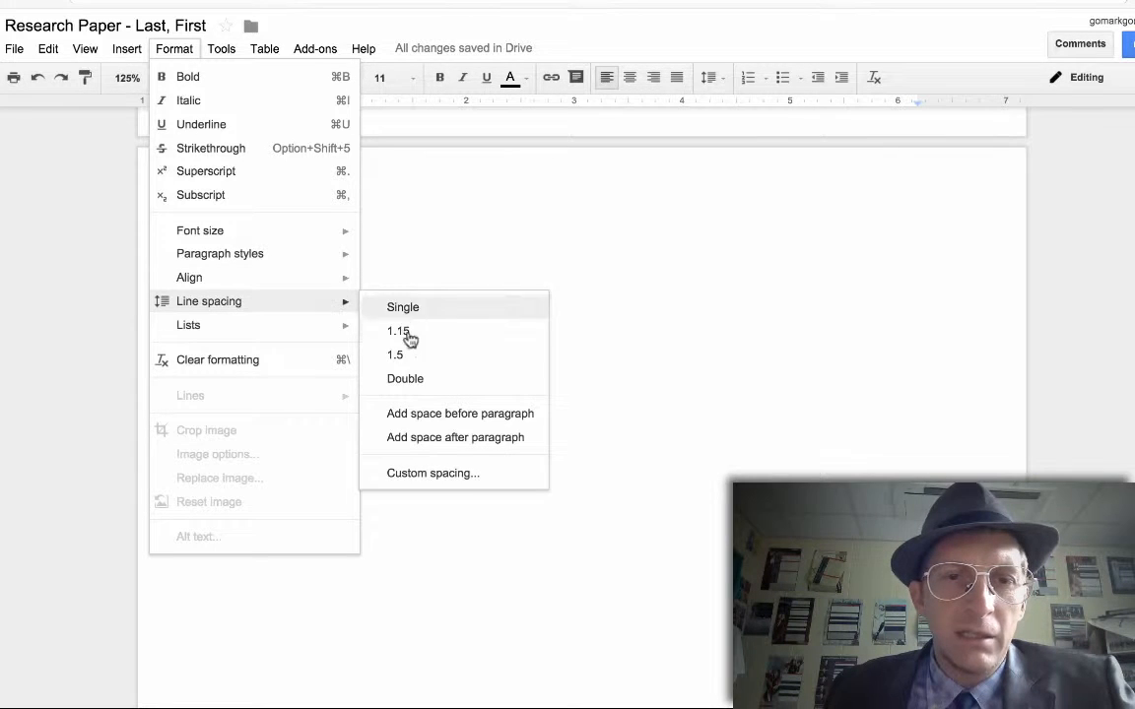
{"action": "left_click", "coordinate": [405, 381]}
{"action": "left_click", "coordinate": [281, 296]}
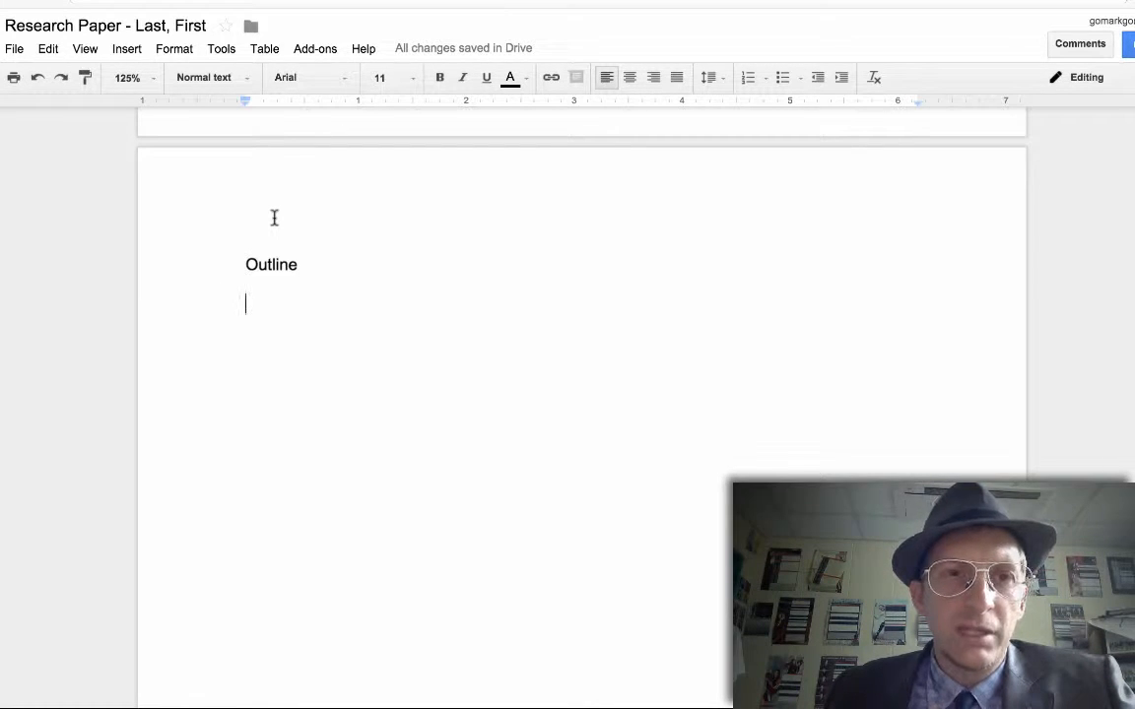
- Select all the text, change its font to Times New Roman, and place the cursor on the line below "Outline"
{"action": "key", "text": "ctrl+a"}
{"action": "left_click", "coordinate": [301, 79]}
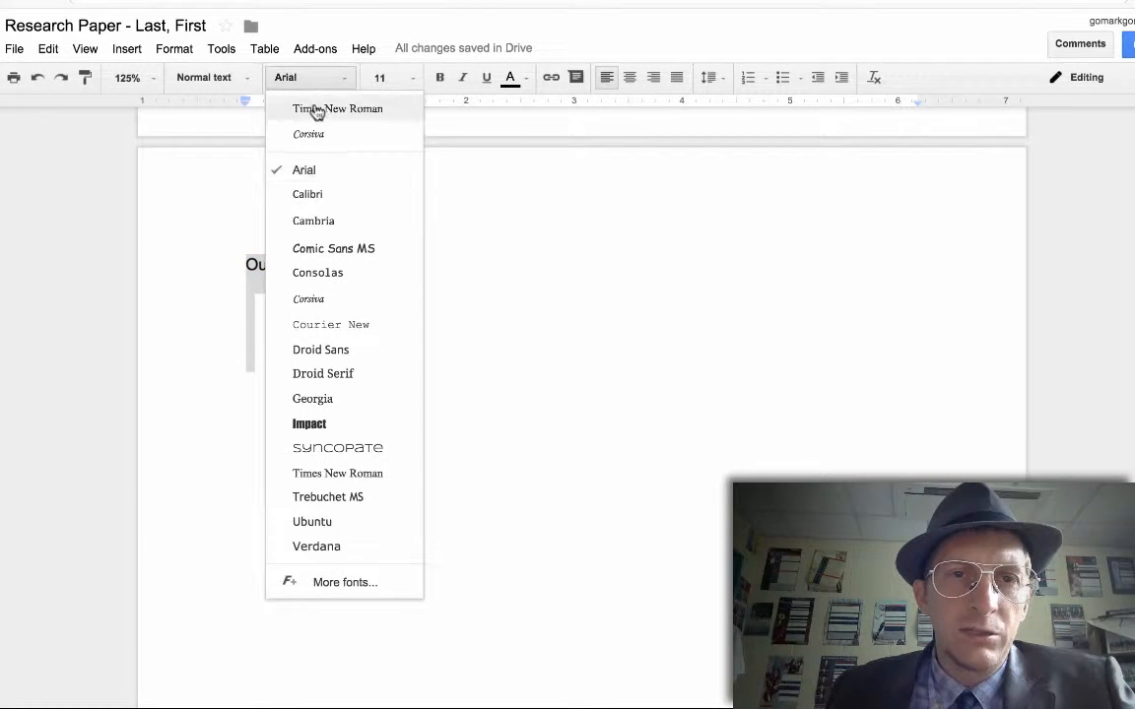
{"action": "left_click", "coordinate": [316, 111]}
{"action": "left_click", "coordinate": [286, 316]}
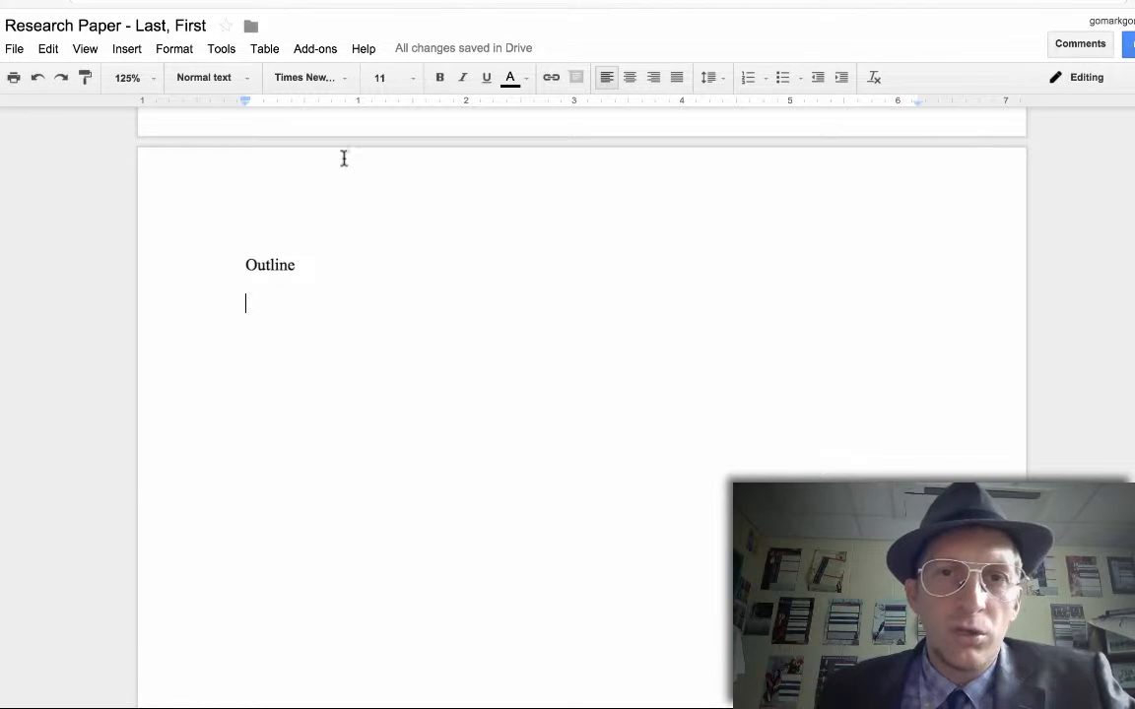
- Start a numbered list in the I., A., 1. outline format below the heading and enter "Seoul, South Korea" as its first item
{"action": "left_click", "coordinate": [766, 79]}
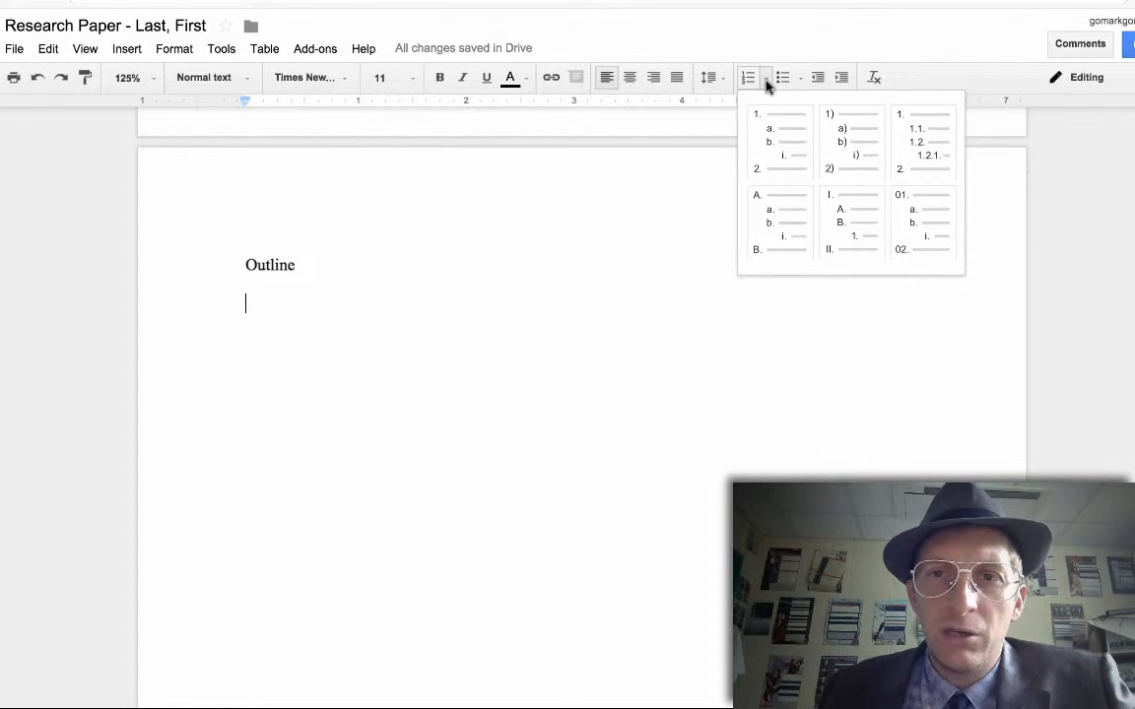
{"action": "left_click", "coordinate": [852, 225]}
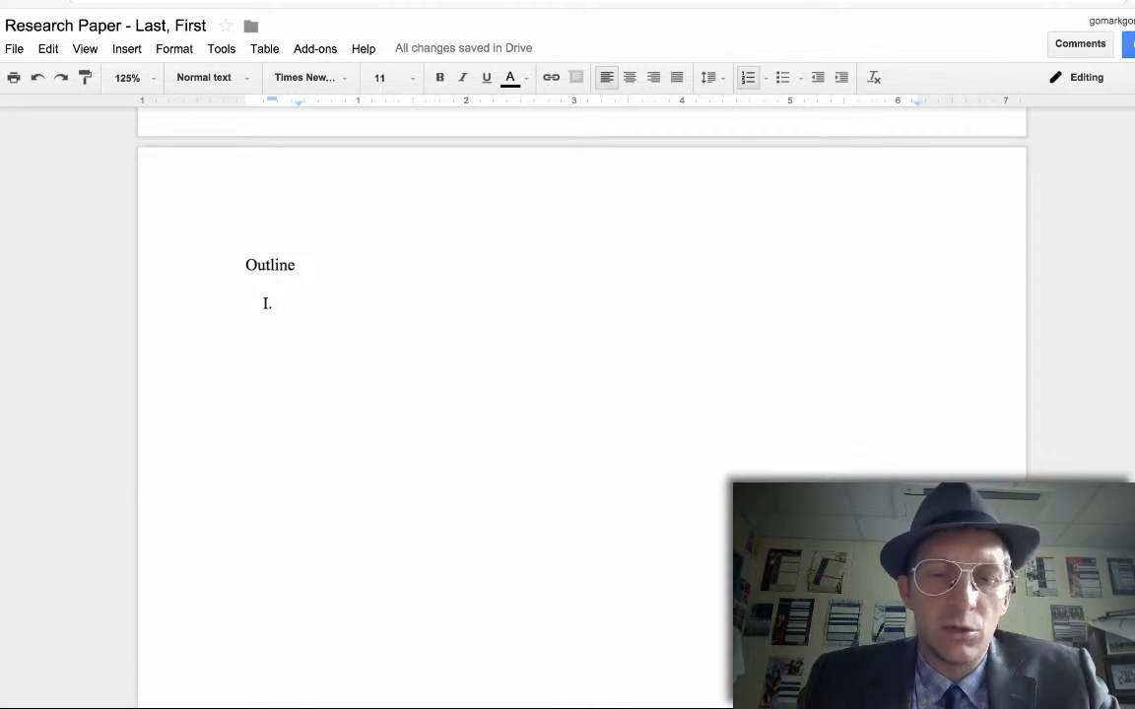
{"action": "type", "text": "B"}
{"action": "key", "text": "BackSpace"}
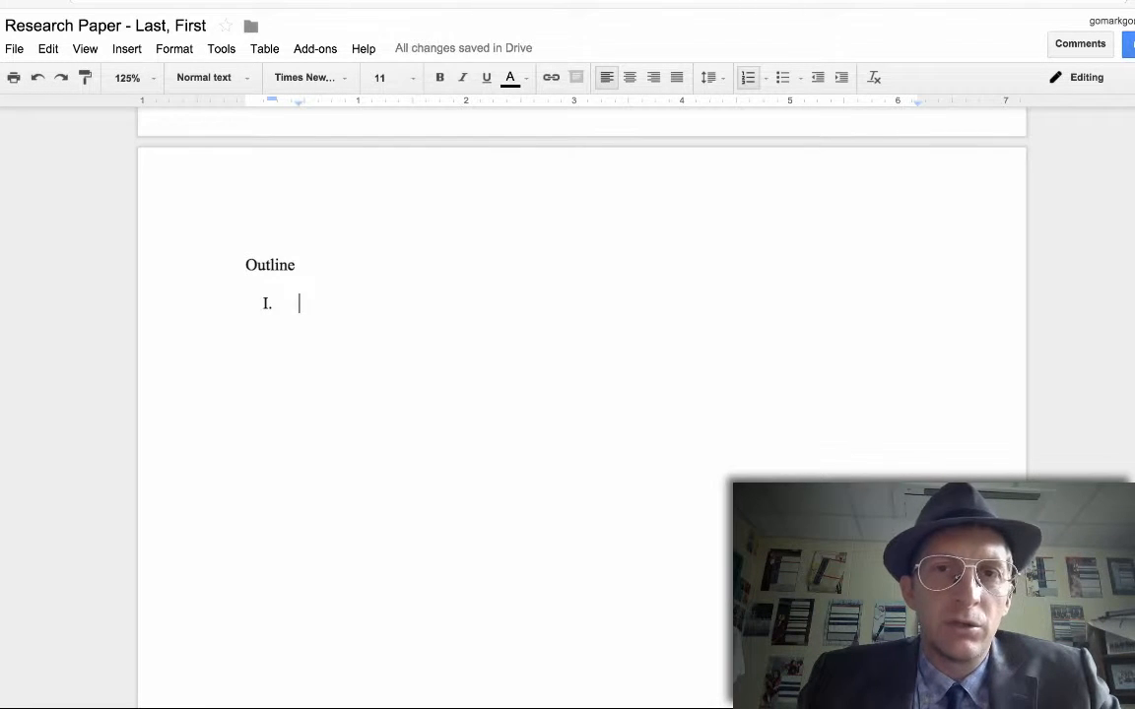
{"action": "type", "text": "Seoul"}
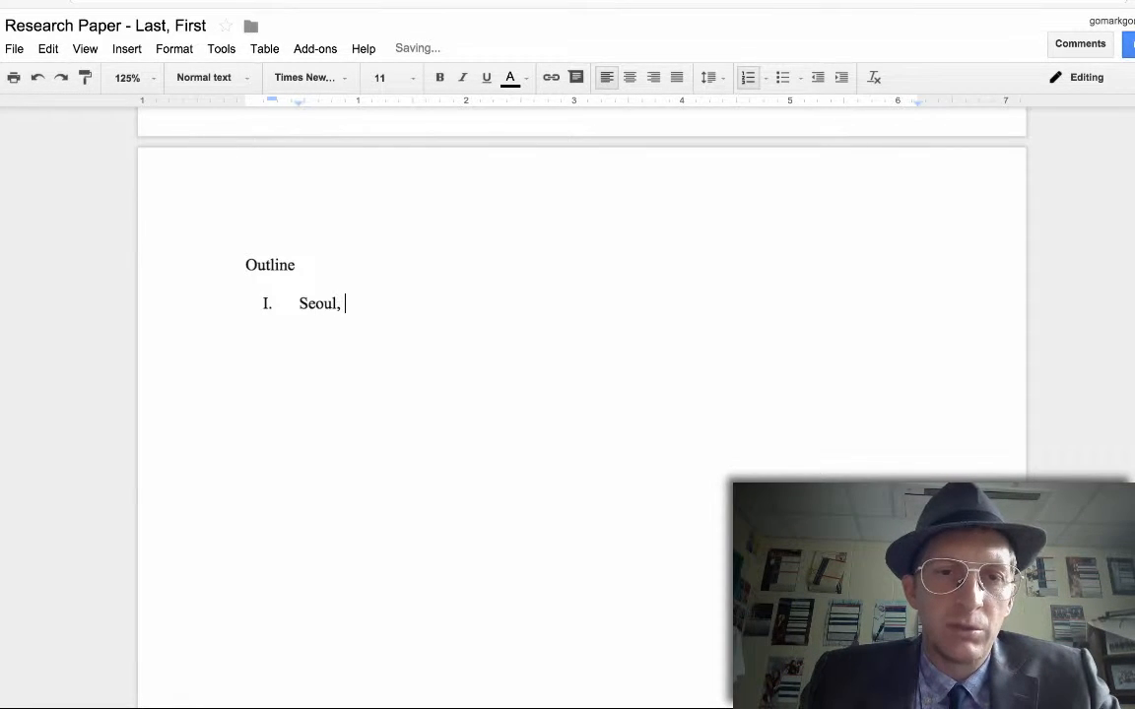
{"action": "type", "text": ", South Korea"}
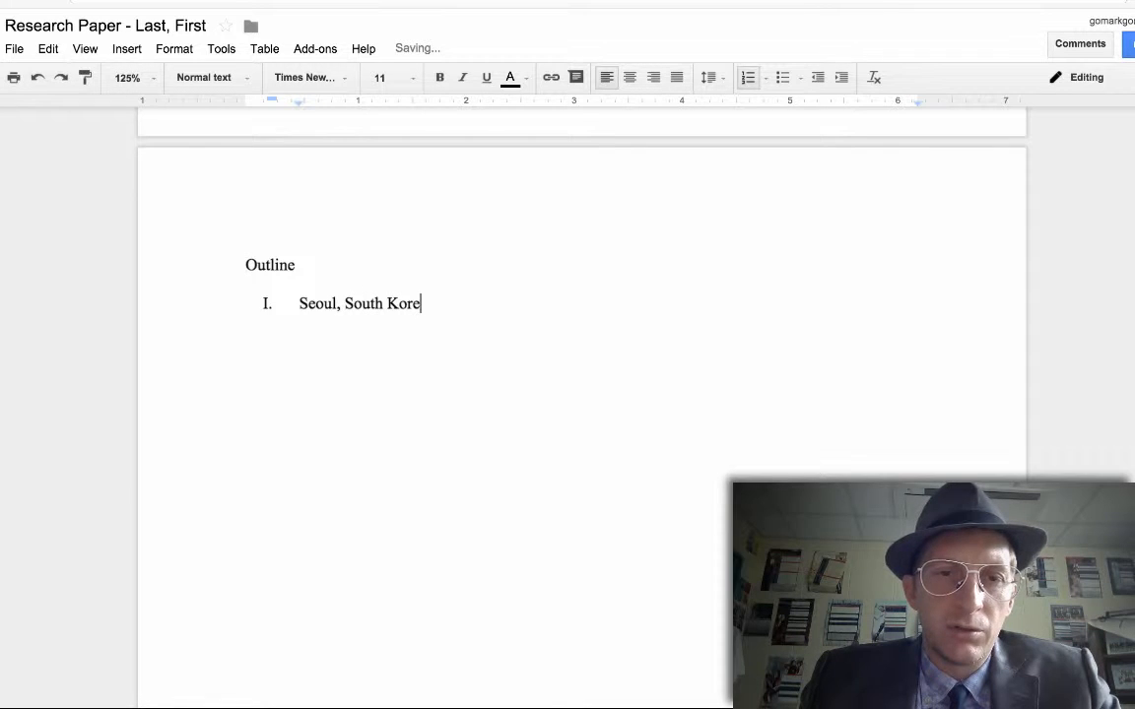
- Add the indented sub-item "Born in Seoul" under item I, and shorten item I to "South Korea"
{"action": "key", "text": "Return"}
{"action": "key", "text": "Tab"}
{"action": "type", "text": "B"}
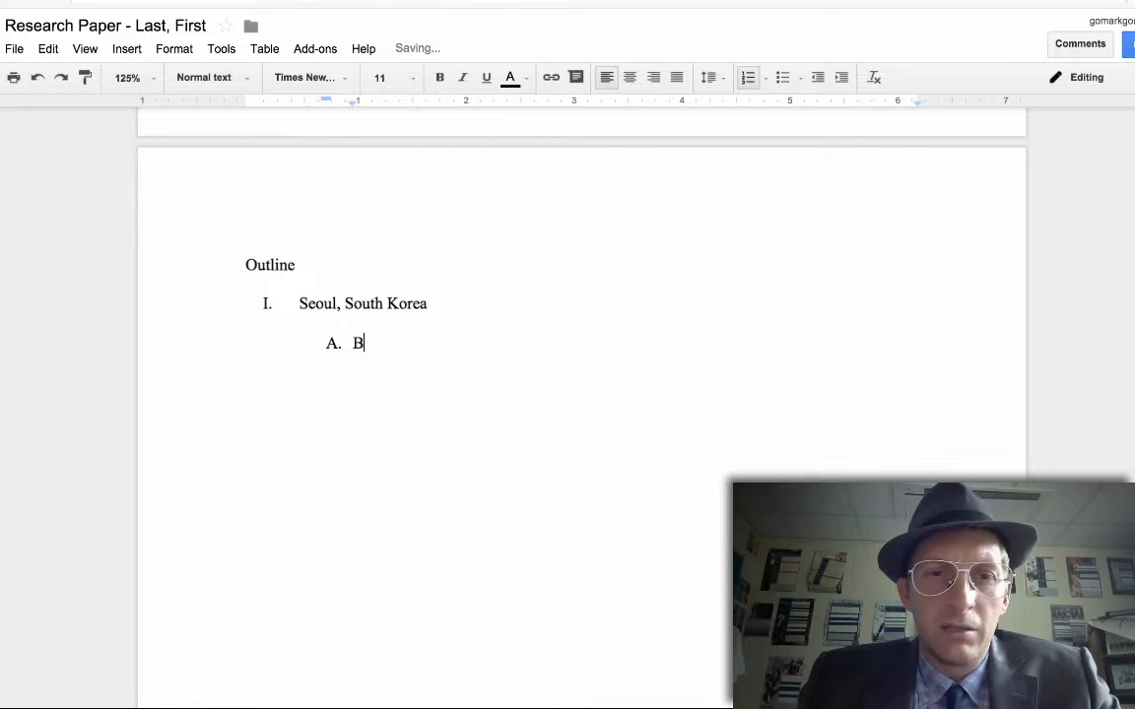
{"action": "type", "text": "orn"}
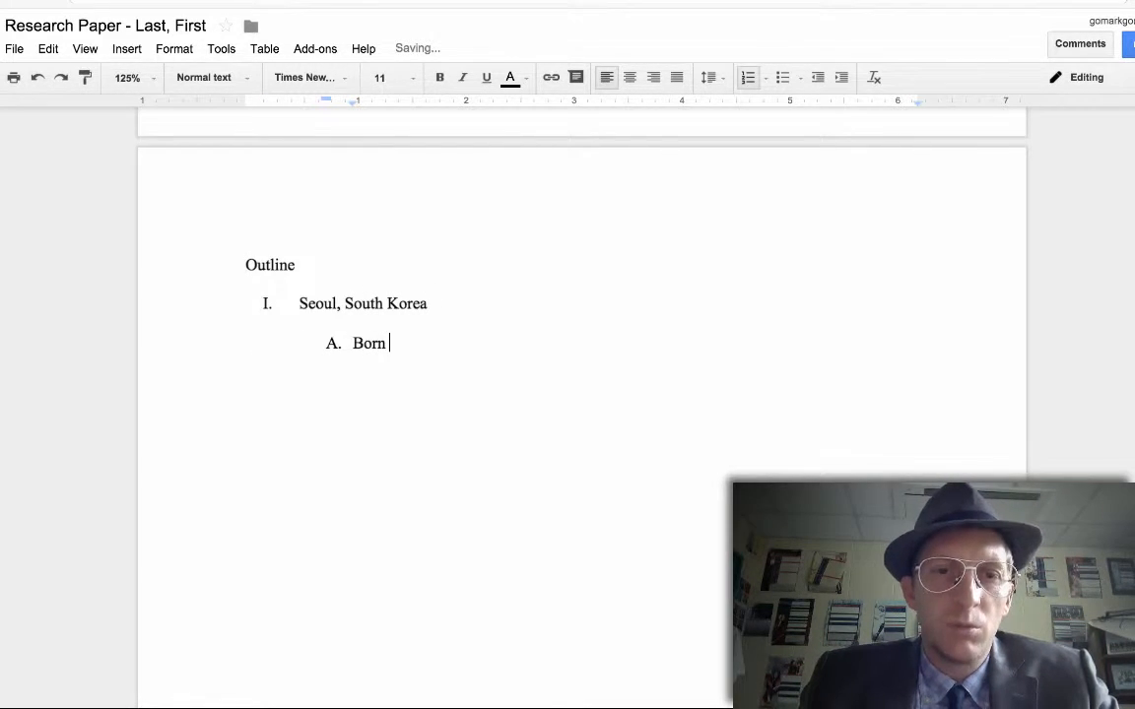
{"action": "type", "text": " in Seoul"}
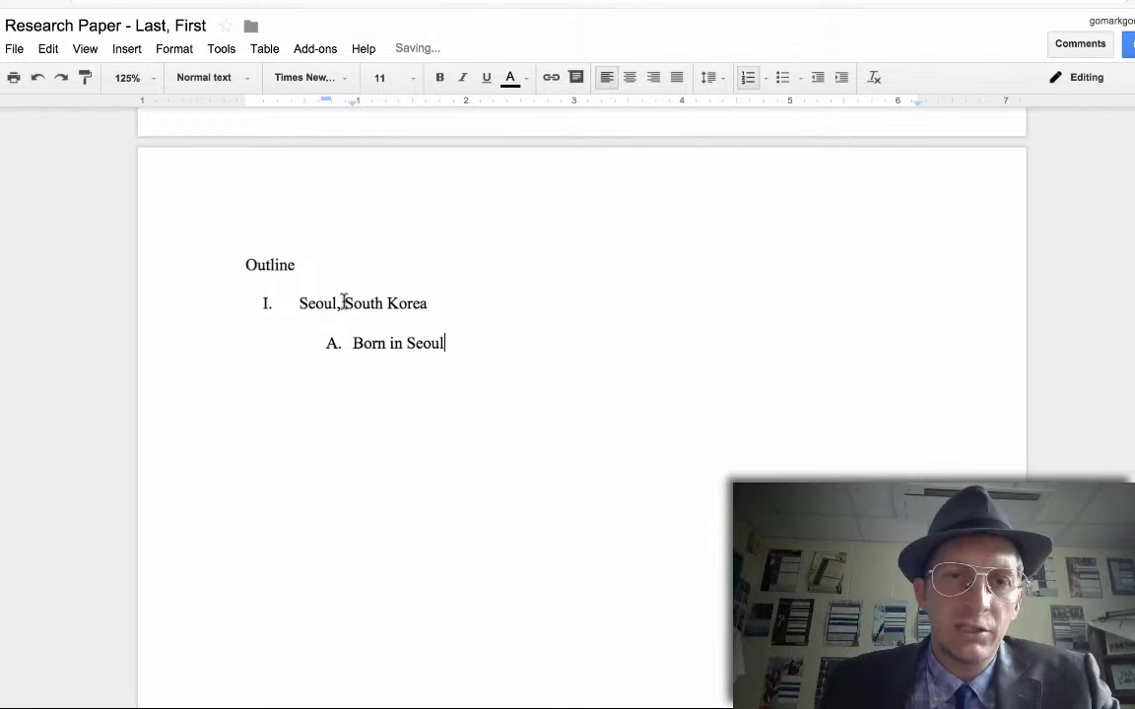
{"action": "left_click_drag", "start_coordinate": [342, 303], "coordinate": [297, 304]}
{"action": "key", "text": "BackSpace"}
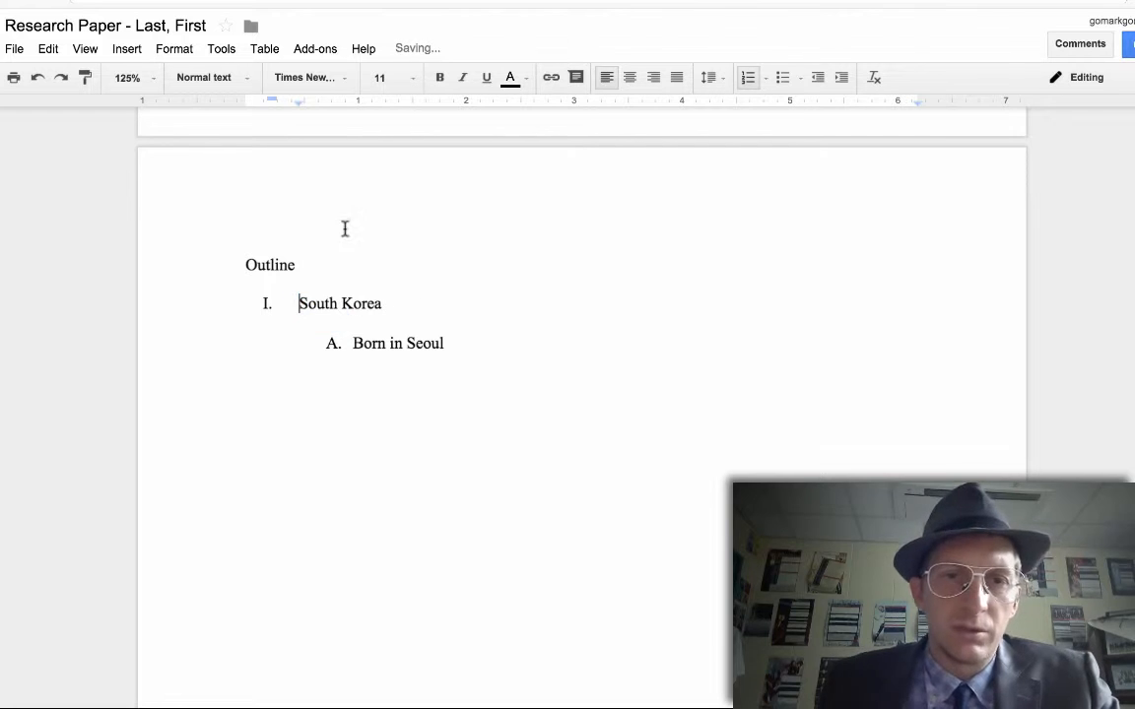
- Add "Lived first three years" as sub-item B under South Korea in the outline
{"action": "left_click", "coordinate": [444, 343]}
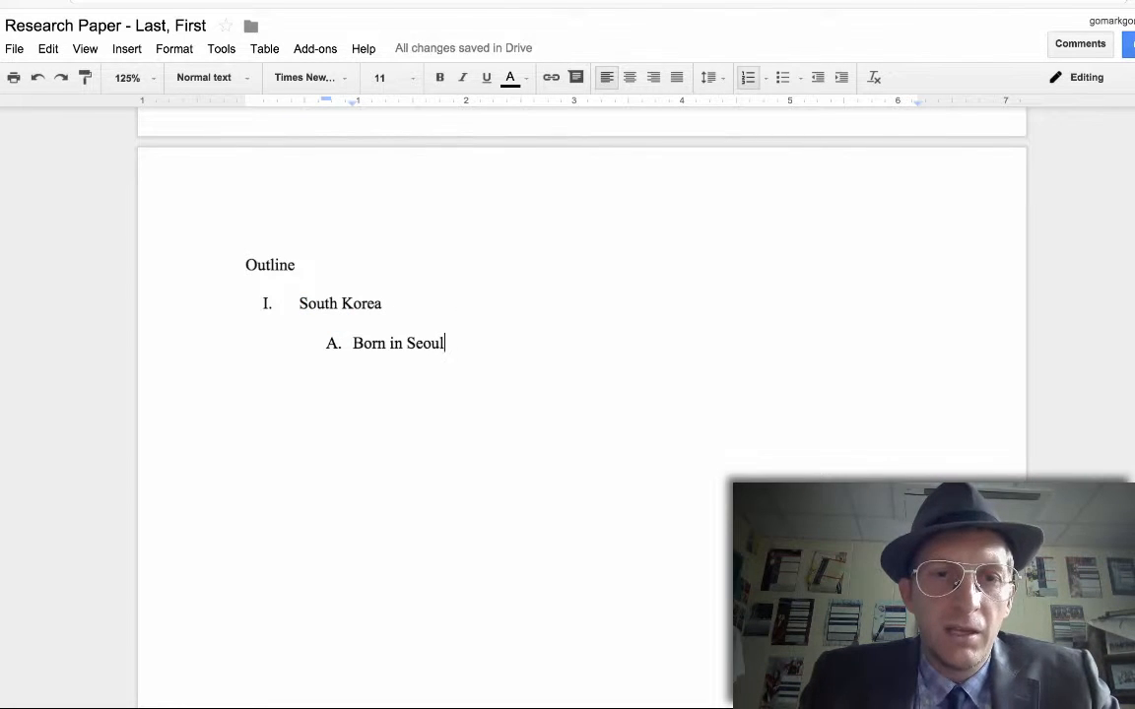
{"action": "key", "text": "Return"}
{"action": "type", "text": "Lived"}
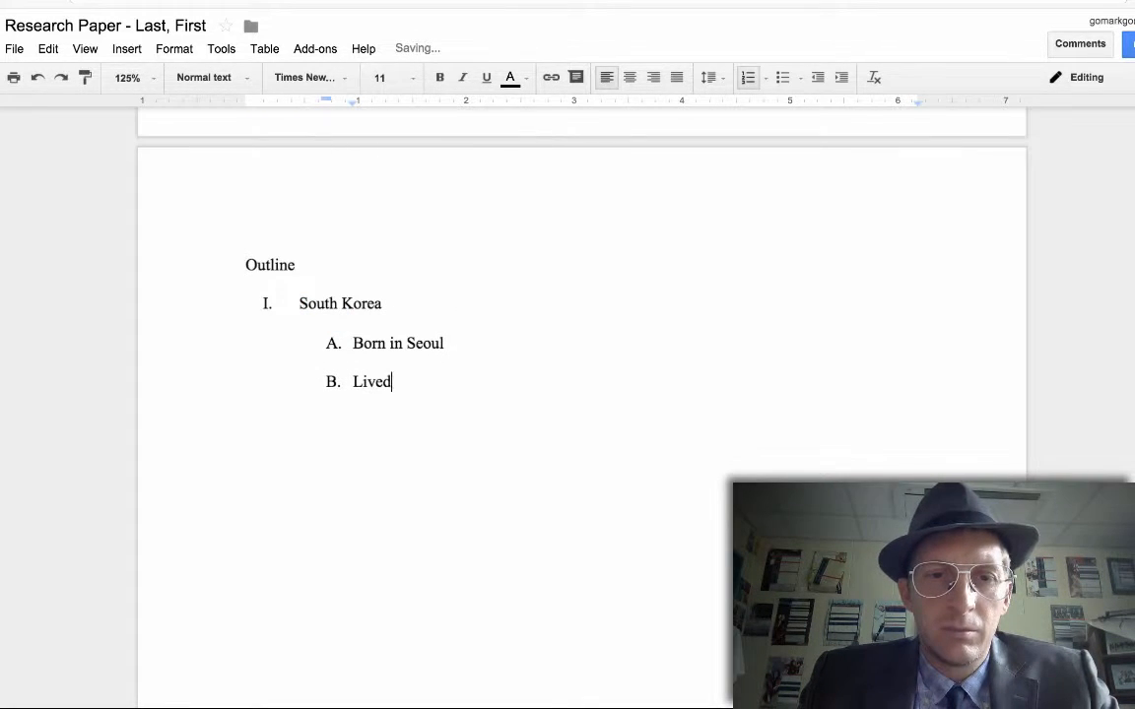
{"action": "type", "text": " f"}
{"action": "type", "text": "fi"}
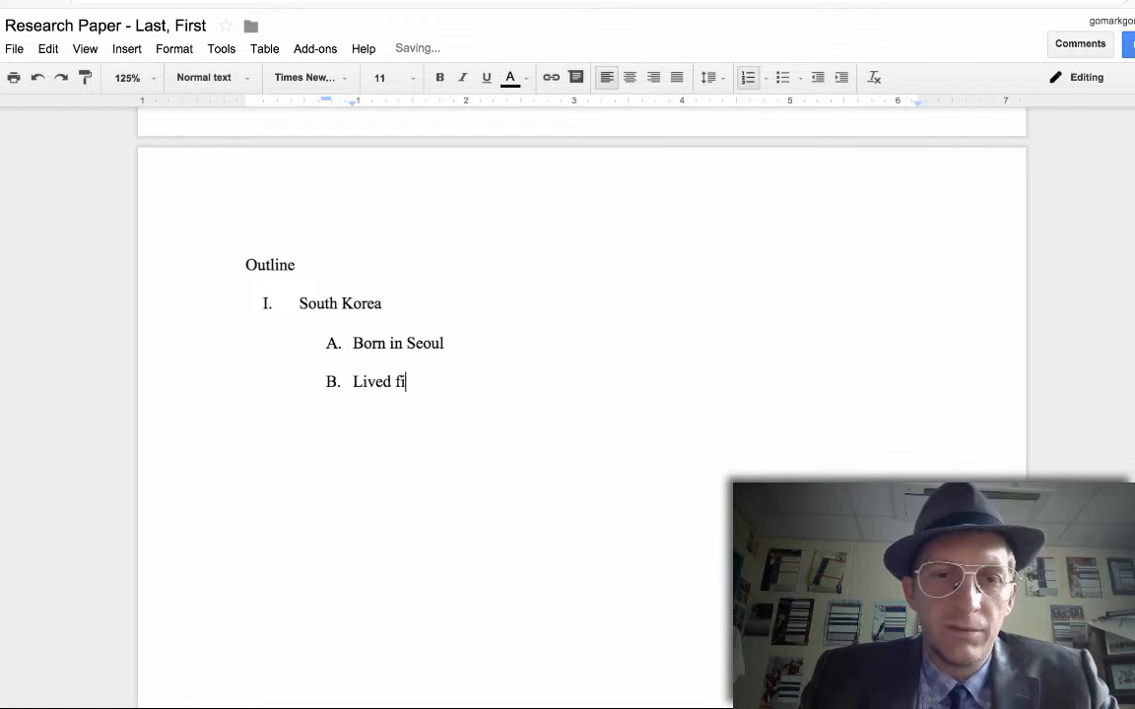
{"action": "type", "text": "rst three years"}
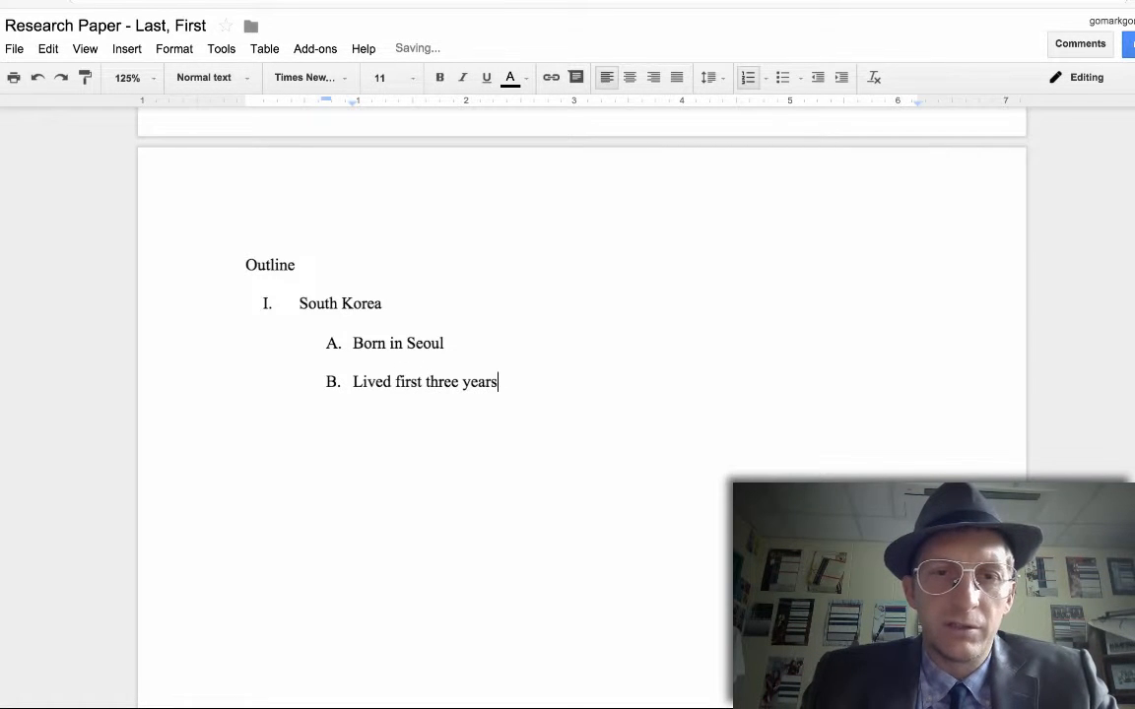
- Add "Hong Kong" as main item II of the outline and start an empty indented sub-item A beneath it
{"action": "key", "text": "Return"}
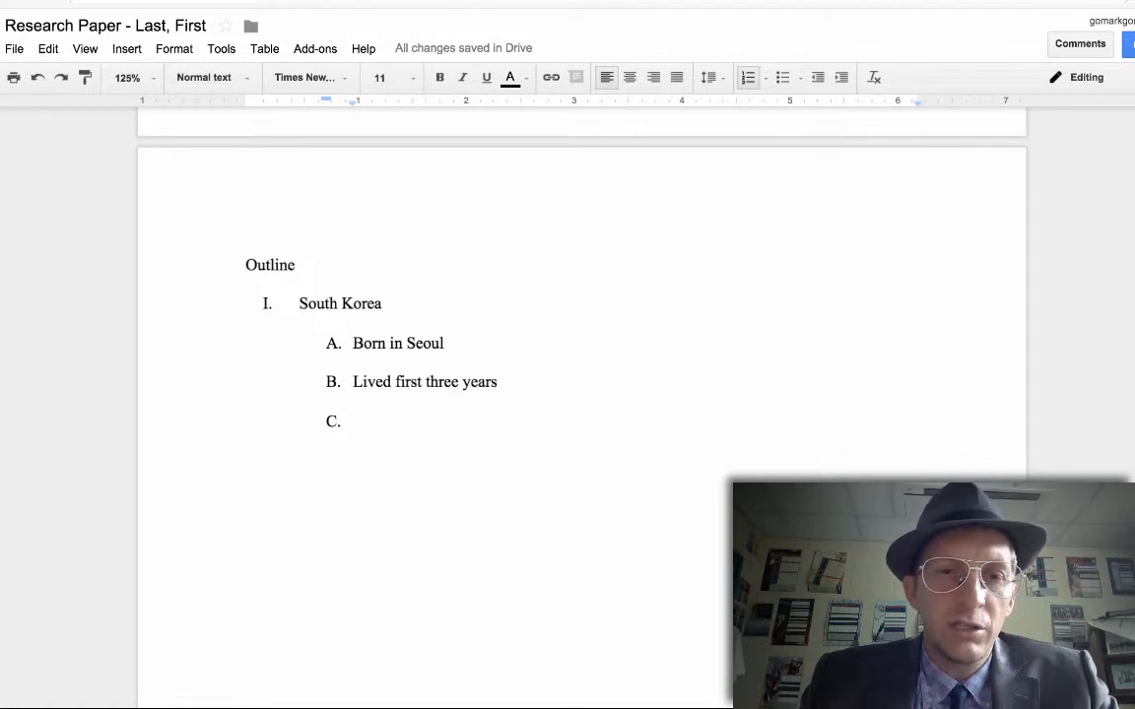
{"action": "key", "text": "shift+Tab"}
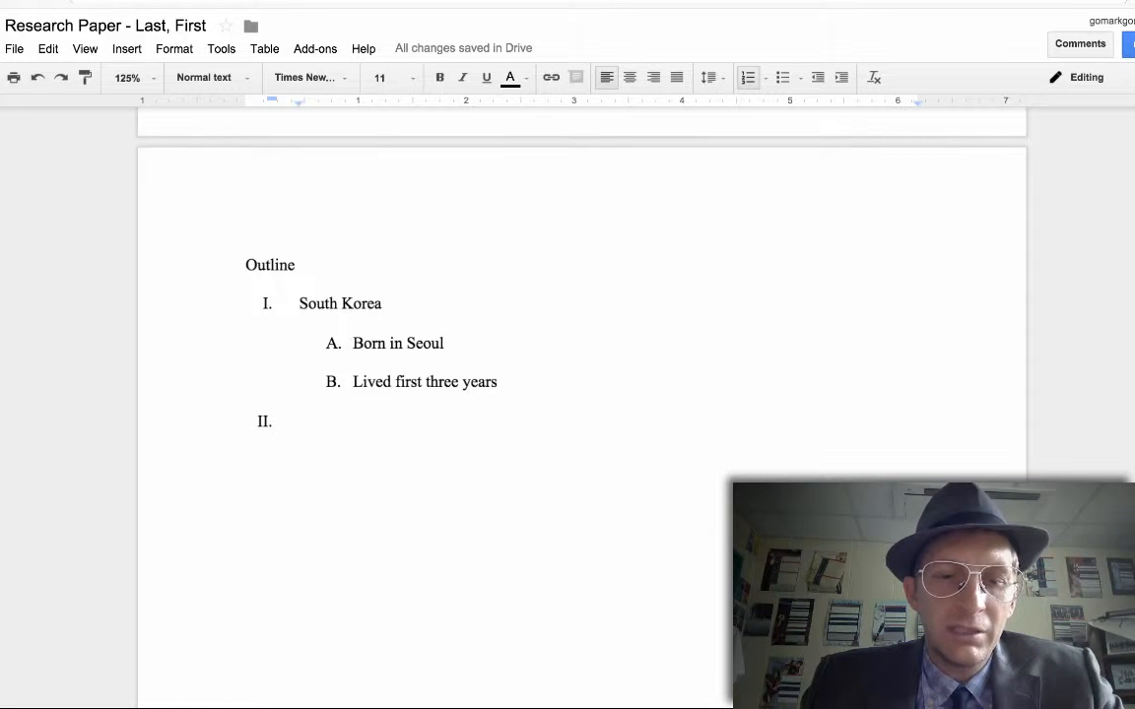
{"action": "type", "text": "Hong K"}
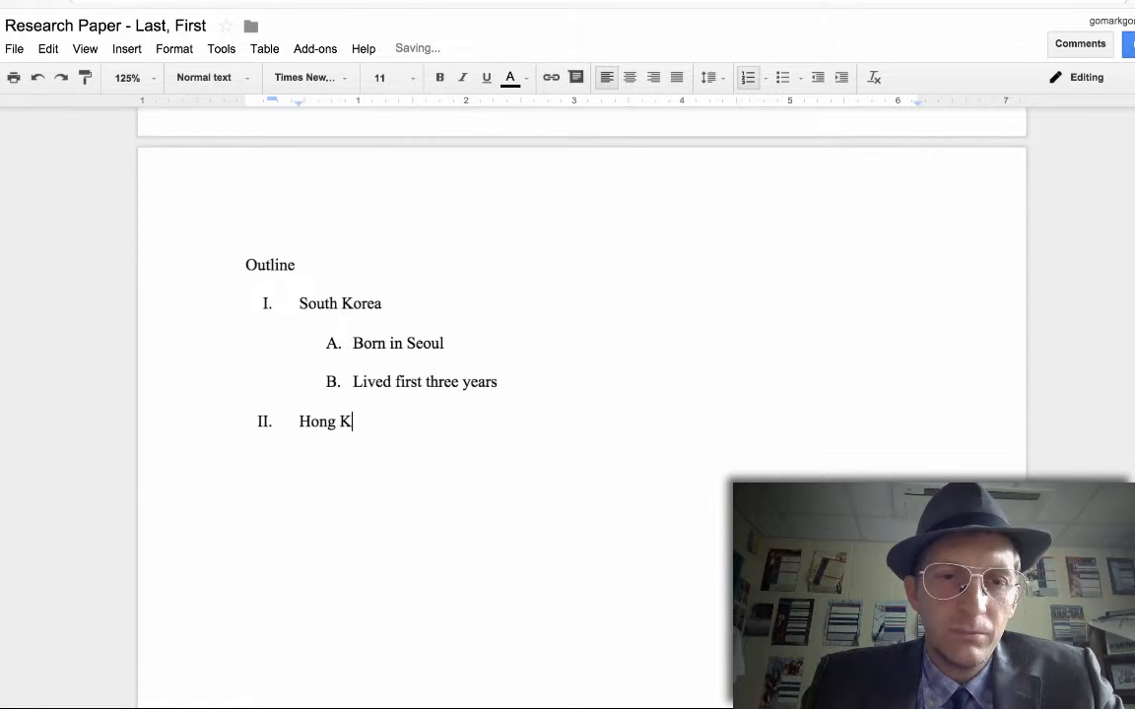
{"action": "type", "text": "ong"}
{"action": "key", "text": "Return"}
{"action": "key", "text": "Tab"}
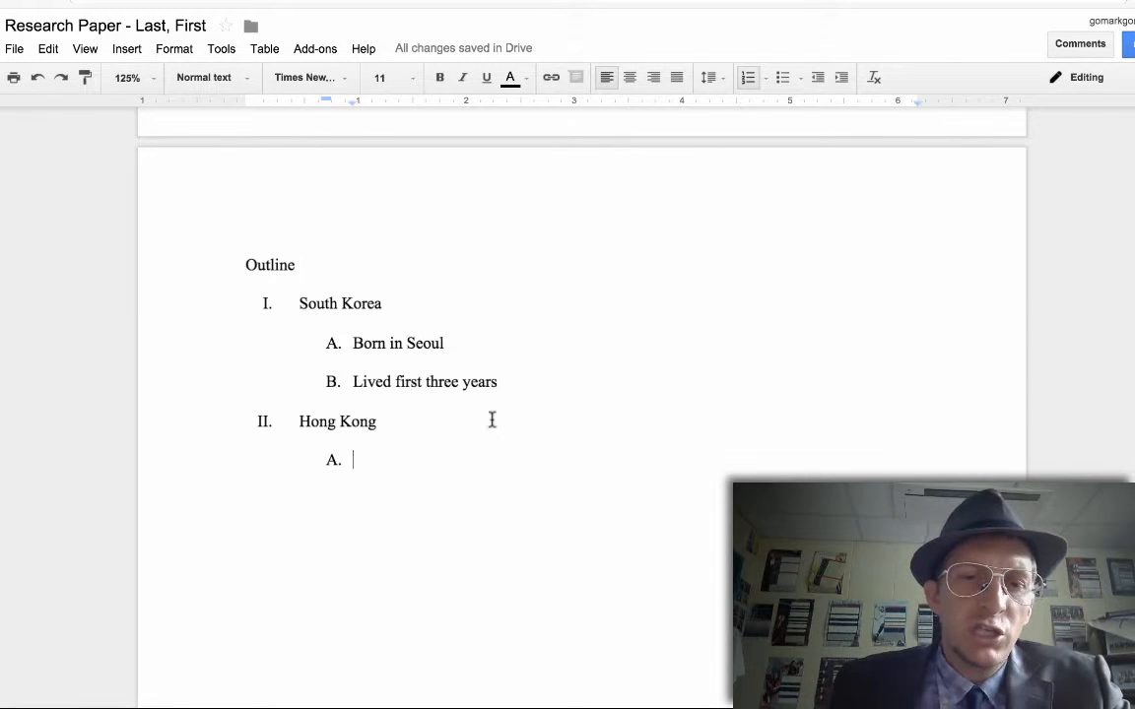
{"action": "left_click", "coordinate": [177, 57]}
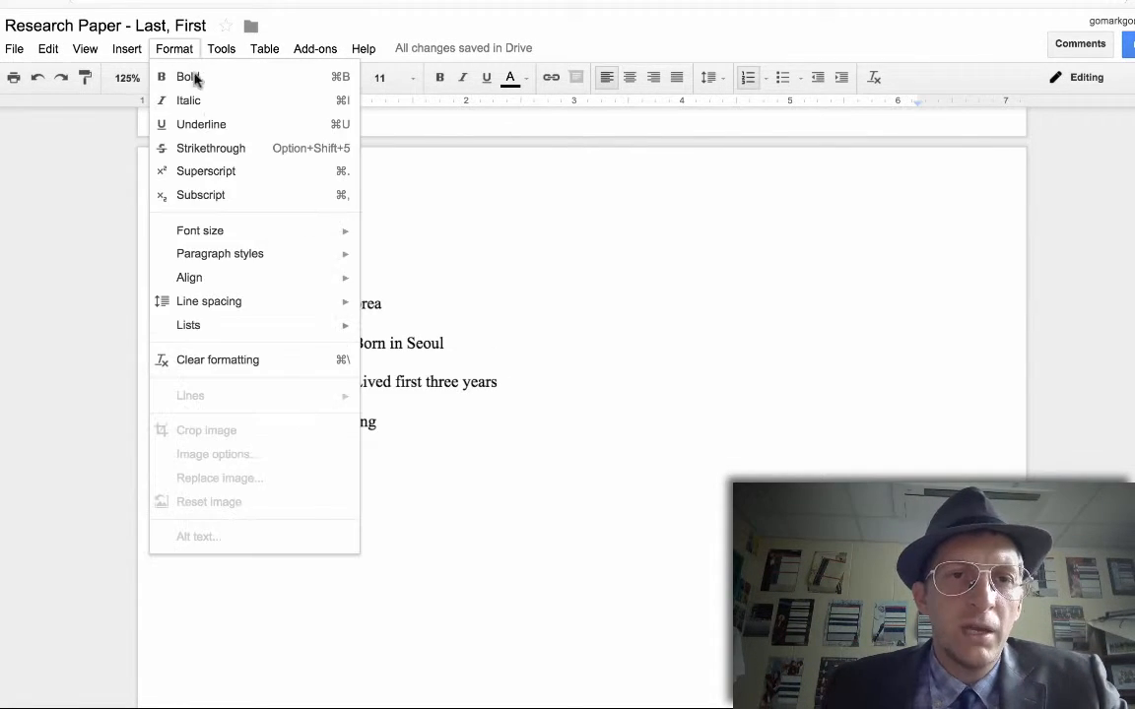
{"action": "mouse_move", "coordinate": [221, 329]}
{"action": "mouse_move", "coordinate": [466, 337]}
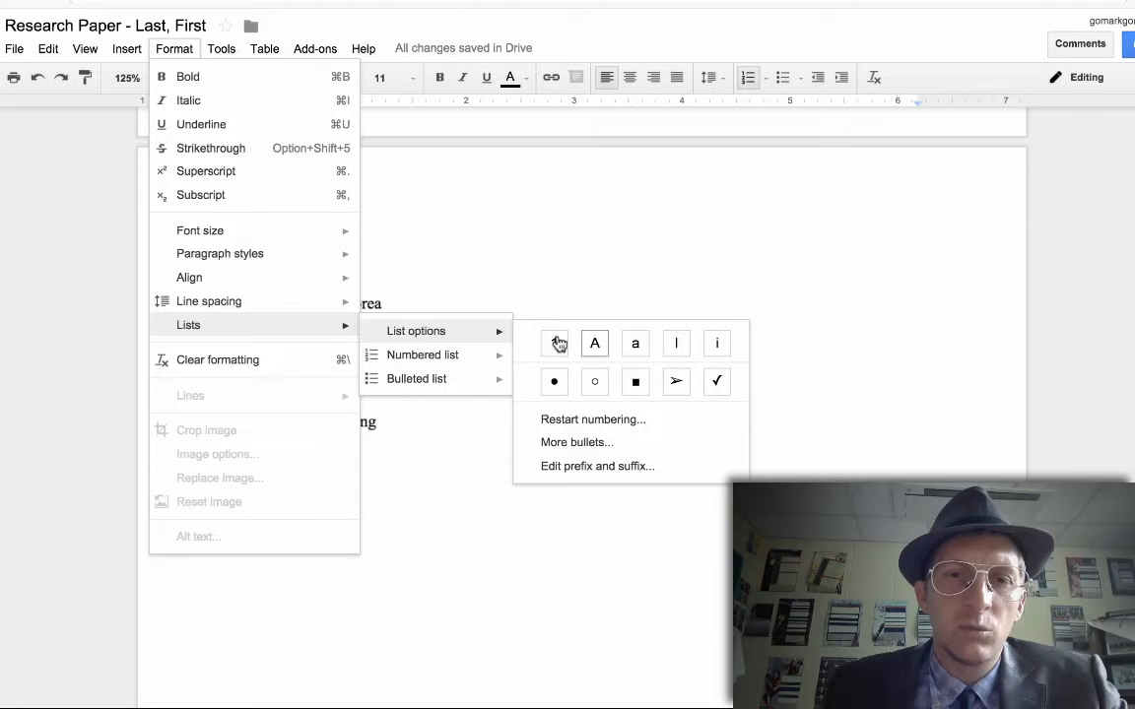
{"action": "left_click", "coordinate": [513, 277]}
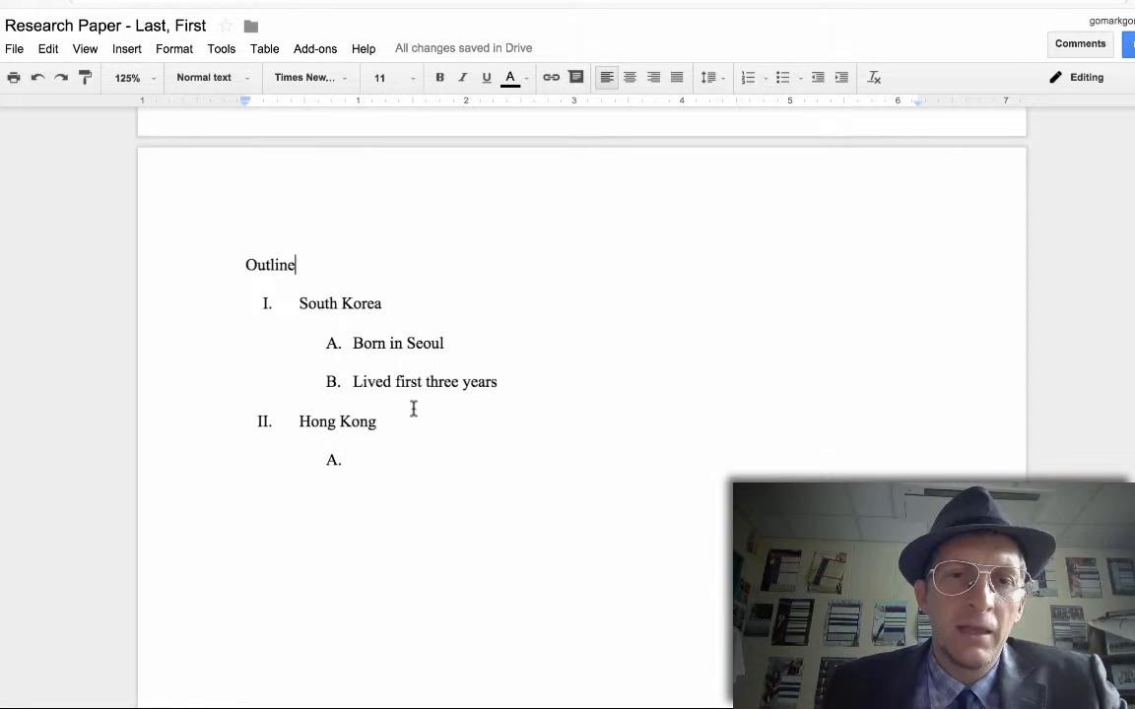
- Insert a page break at the empty sub-item under Hong Kong and remove the list numbering from the new page's first line
{"action": "left_click", "coordinate": [384, 458]}
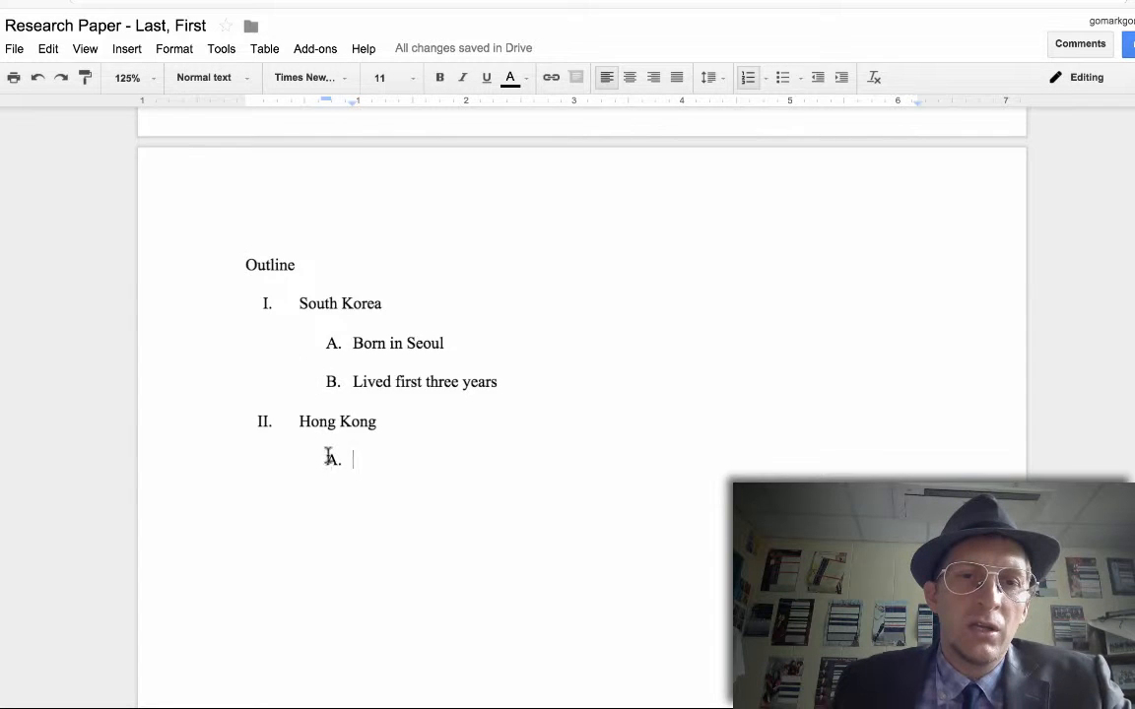
{"action": "scroll", "coordinate": [328, 451], "scroll_direction": "down", "scroll_amount": 2}
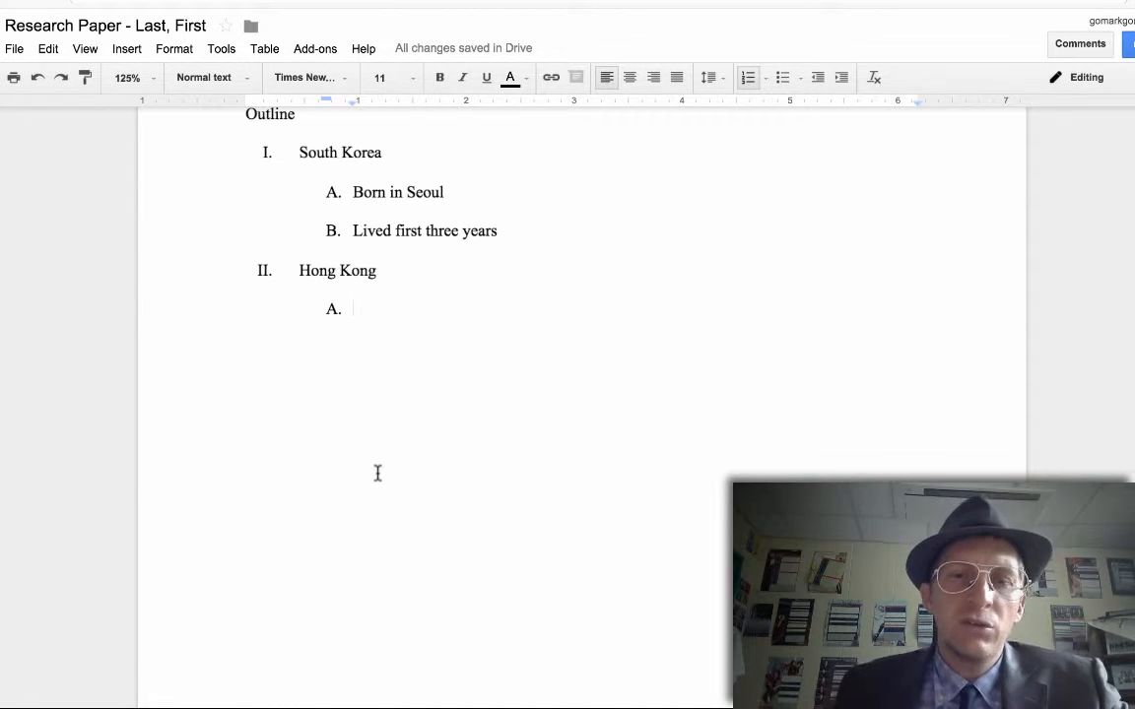
{"action": "left_click", "coordinate": [120, 50]}
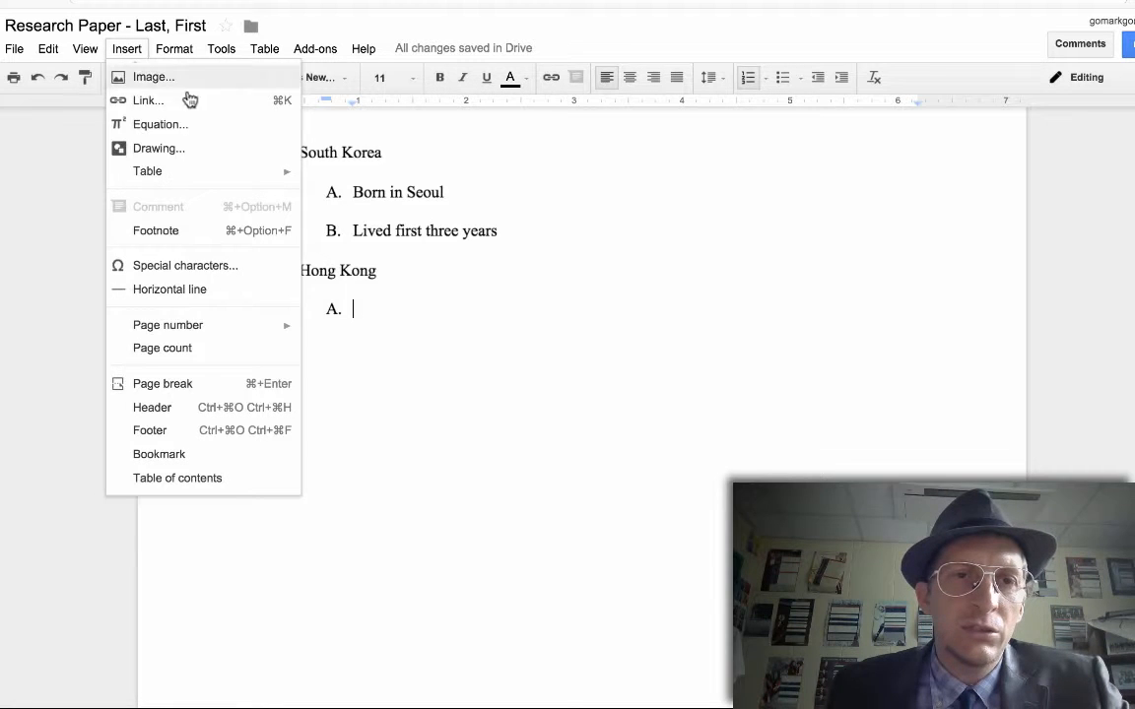
{"action": "left_click", "coordinate": [268, 384]}
{"action": "key", "text": "BackSpace"}
{"action": "key", "text": "BackSpace"}
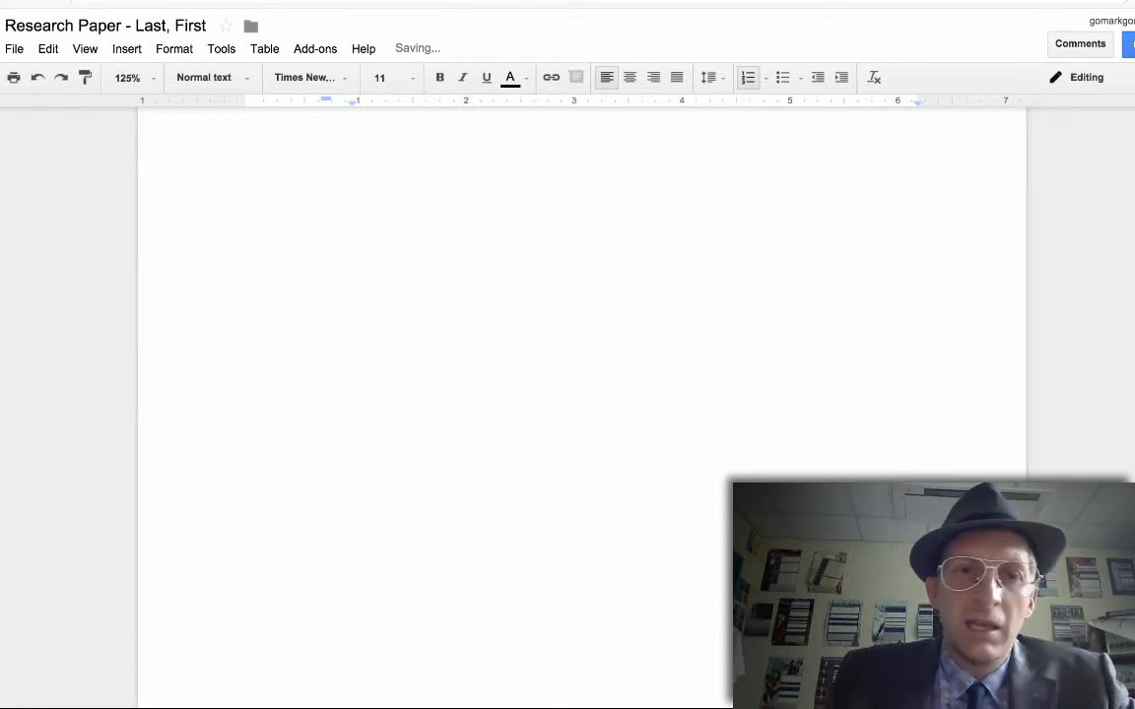
{"action": "scroll", "coordinate": [464, 345], "scroll_direction": "up", "scroll_amount": 1}
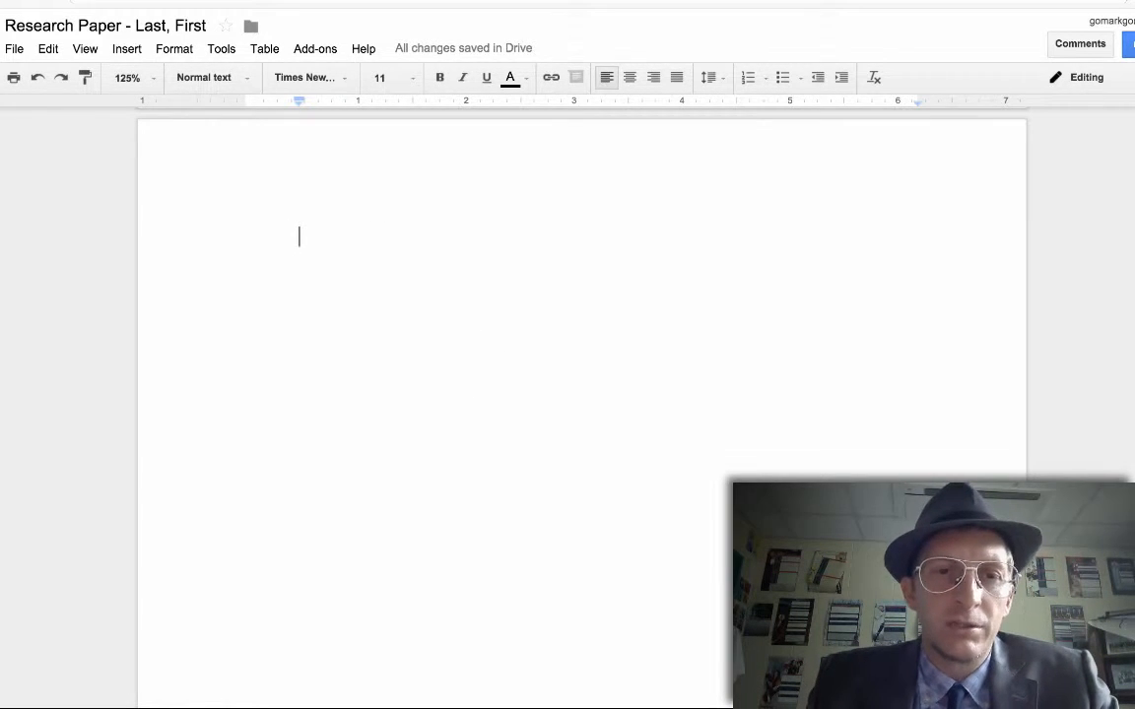
- Enter the heading "Memory List" on the new page and start a bulleted list with arrowhead, circle and square levels below it
{"action": "type", "text": "Memory List"}
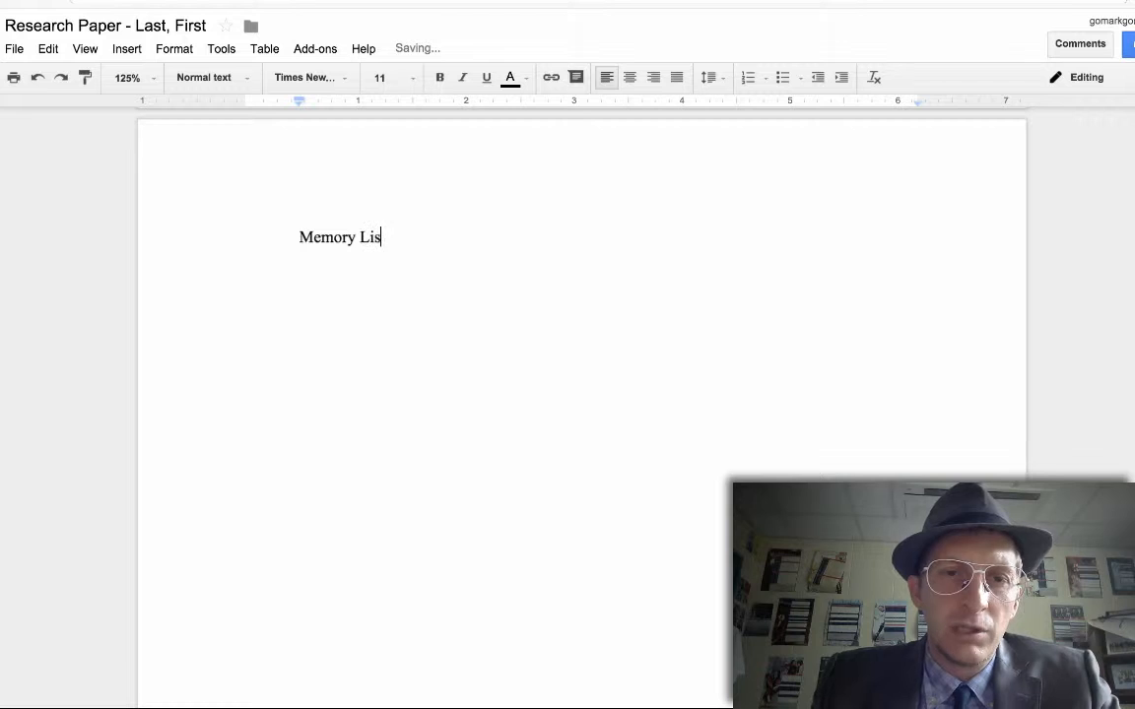
{"action": "key", "text": "Return"}
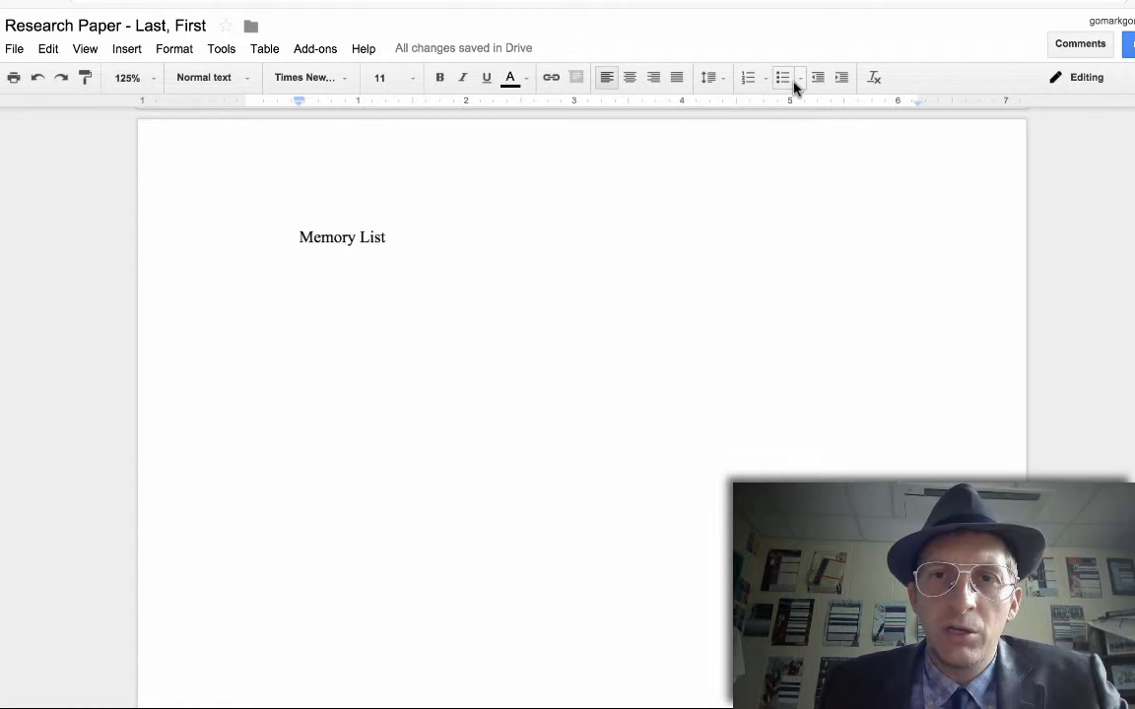
{"action": "left_click", "coordinate": [799, 79]}
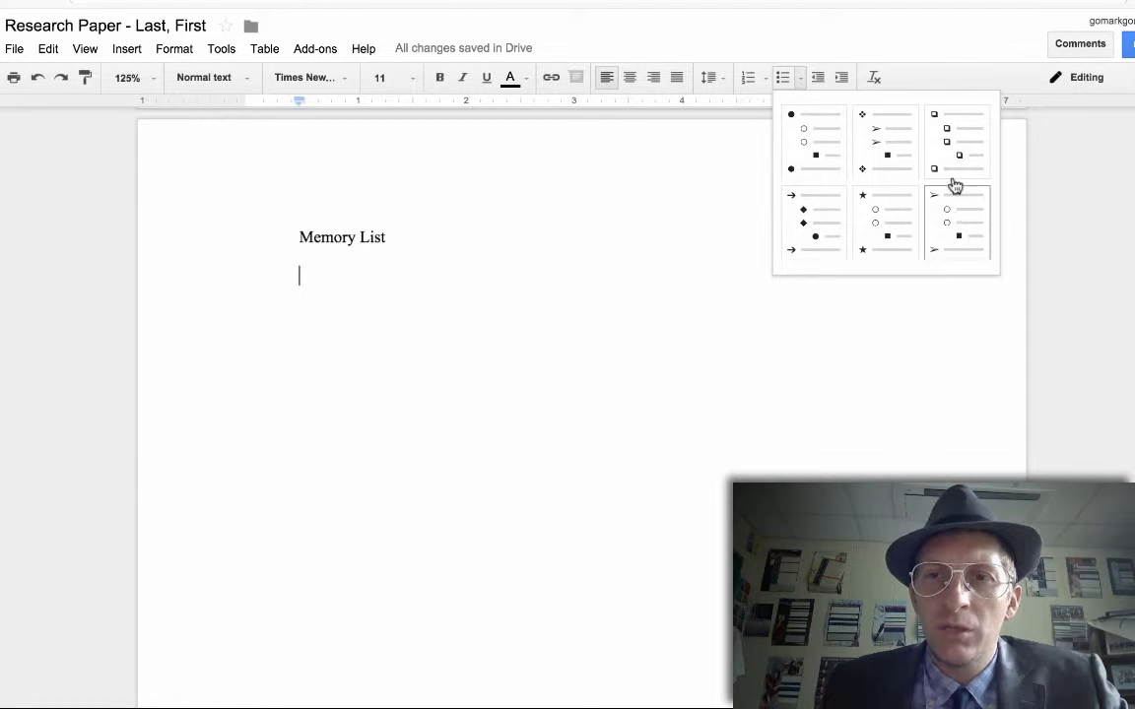
{"action": "left_click", "coordinate": [951, 234]}
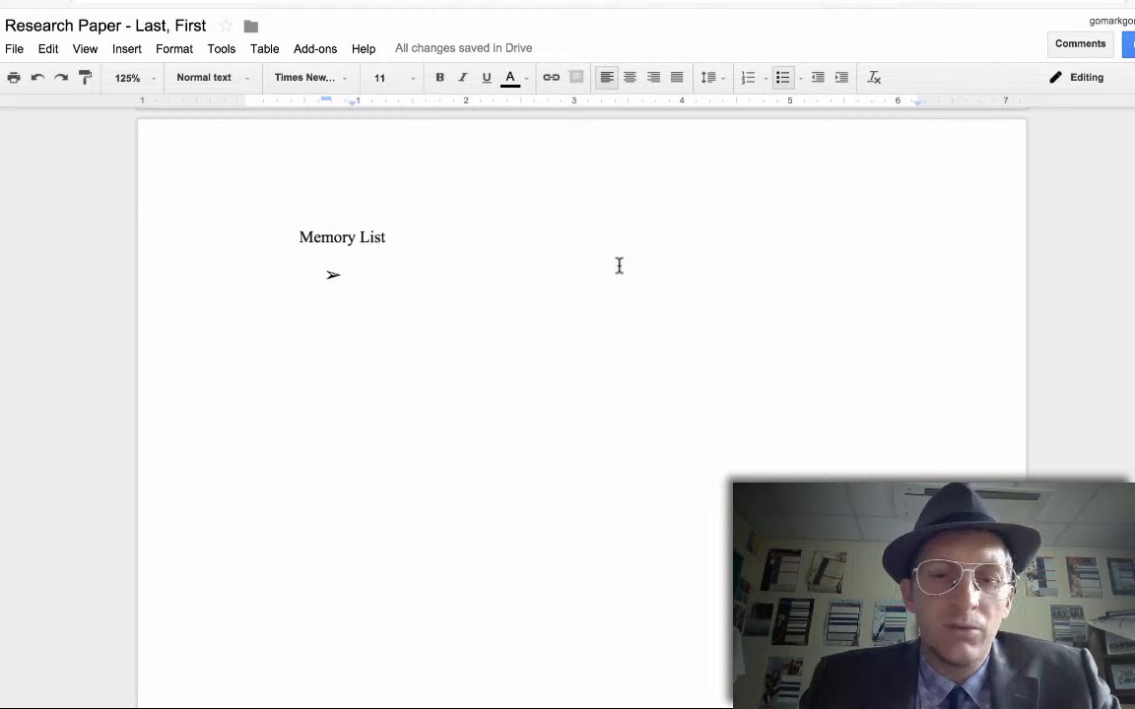
- Enter "Riding a bike for the first time" as the first bullet of the memory list
{"action": "type", "text": "Riding a"}
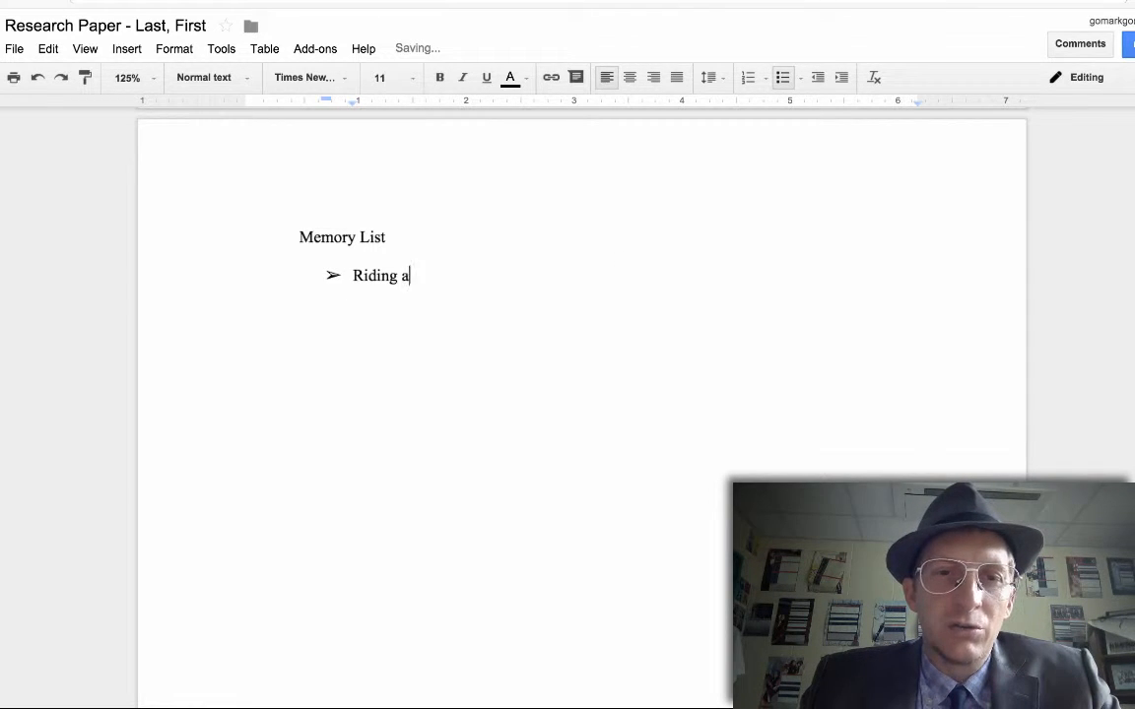
{"action": "type", "text": " bike fo"}
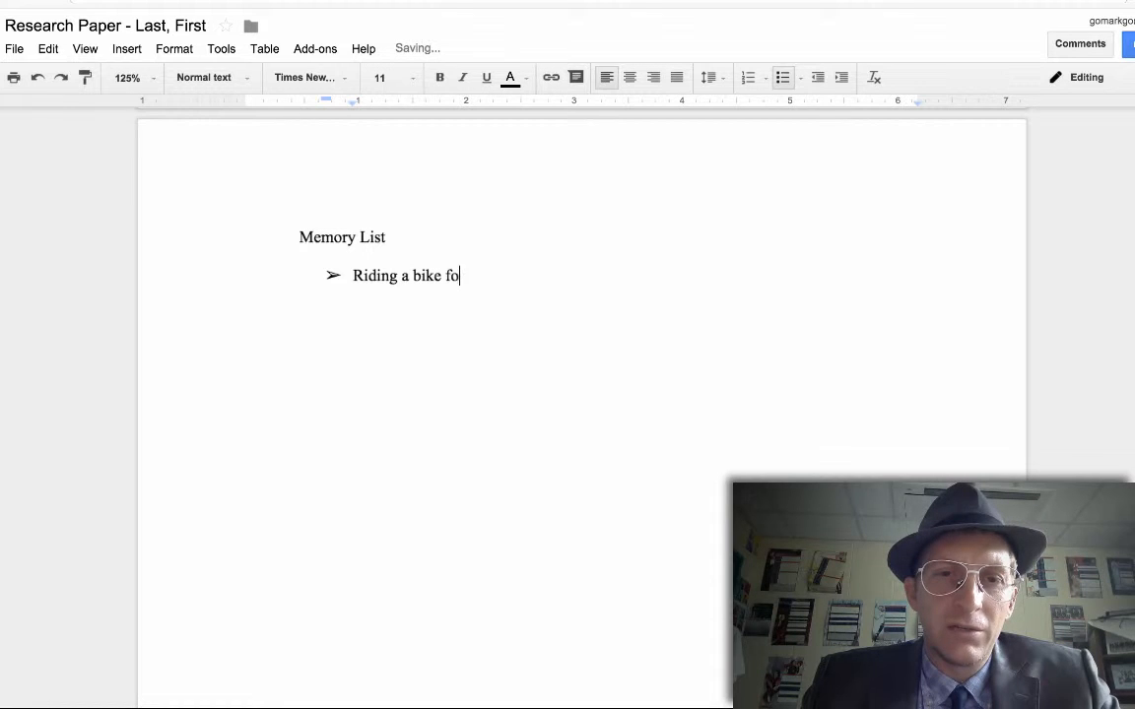
{"action": "type", "text": "r the first time"}
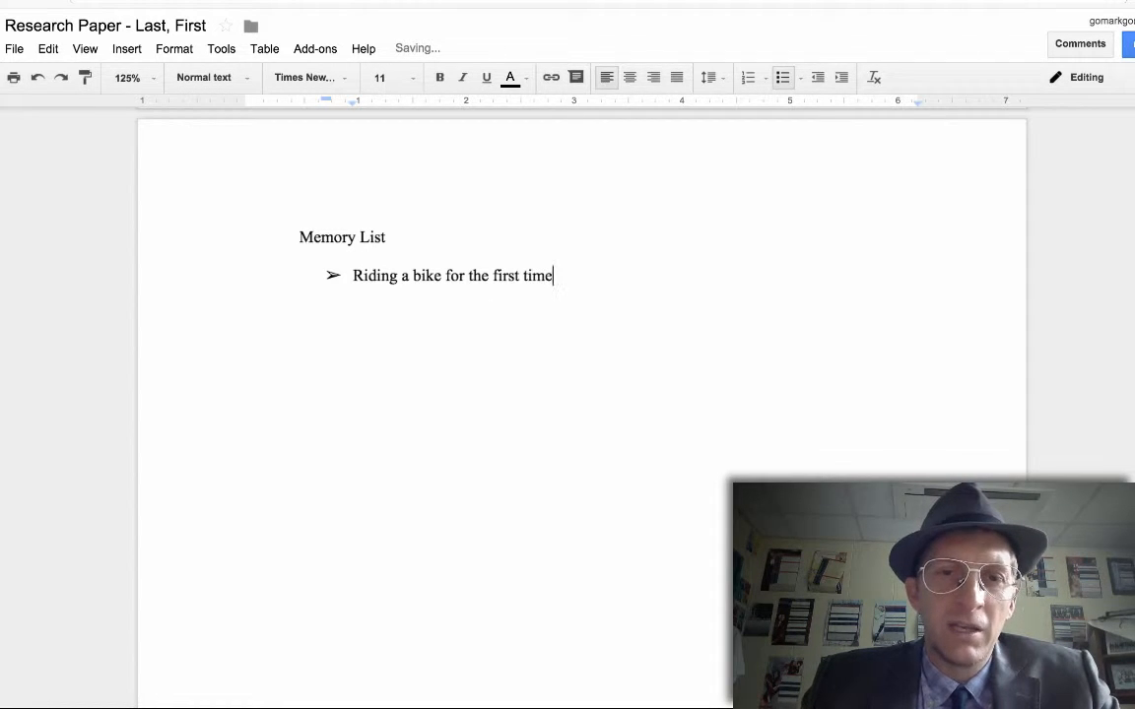
- Add the indented sub-bullets "Dad bought me a new bike" and "Red with racing stripe" under the first memory
{"action": "key", "text": "Return"}
{"action": "key", "text": "Tab"}
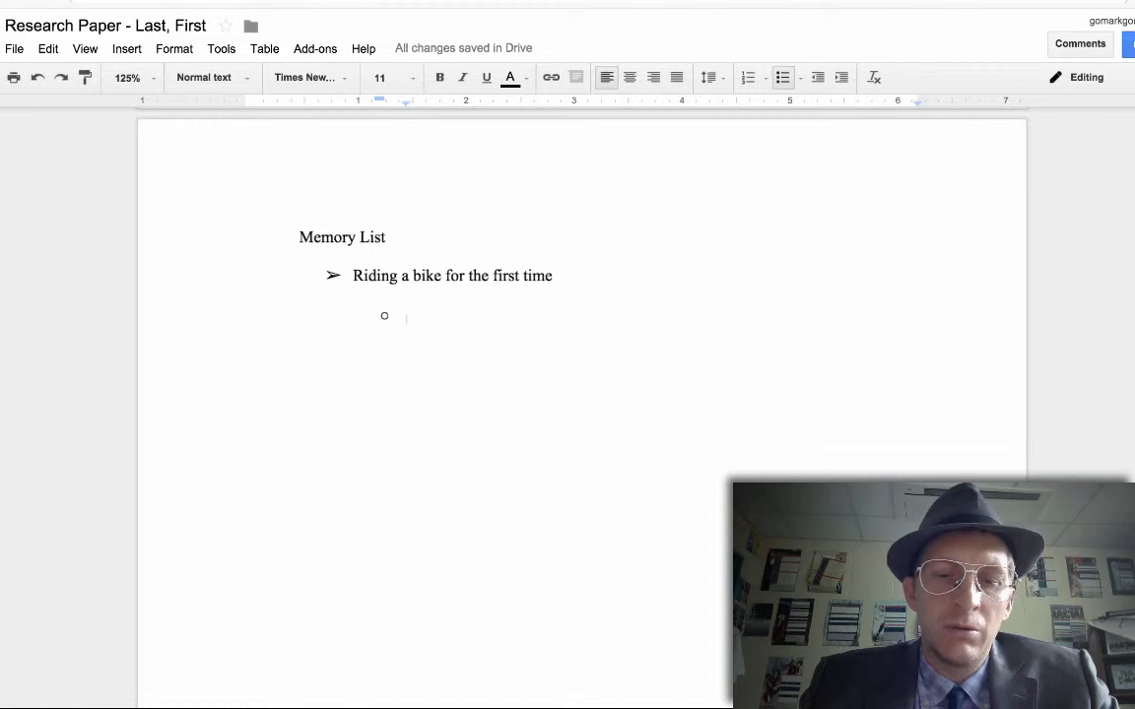
{"action": "type", "text": "Dad"}
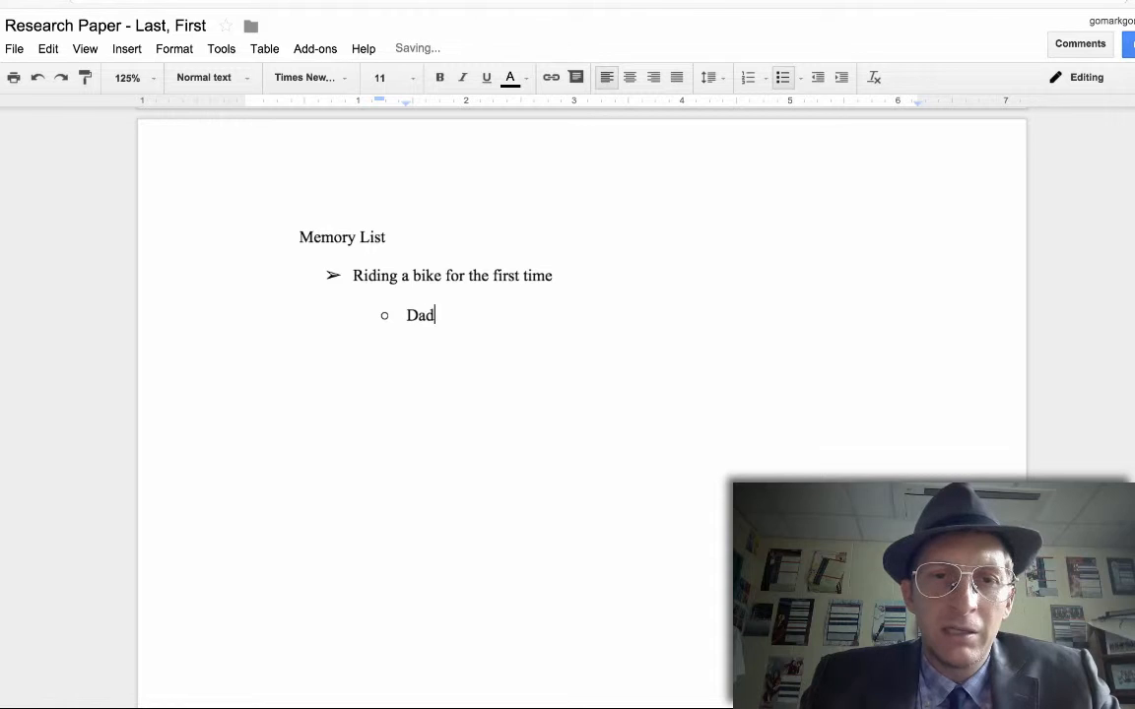
{"action": "type", "text": " bought me a new bike"}
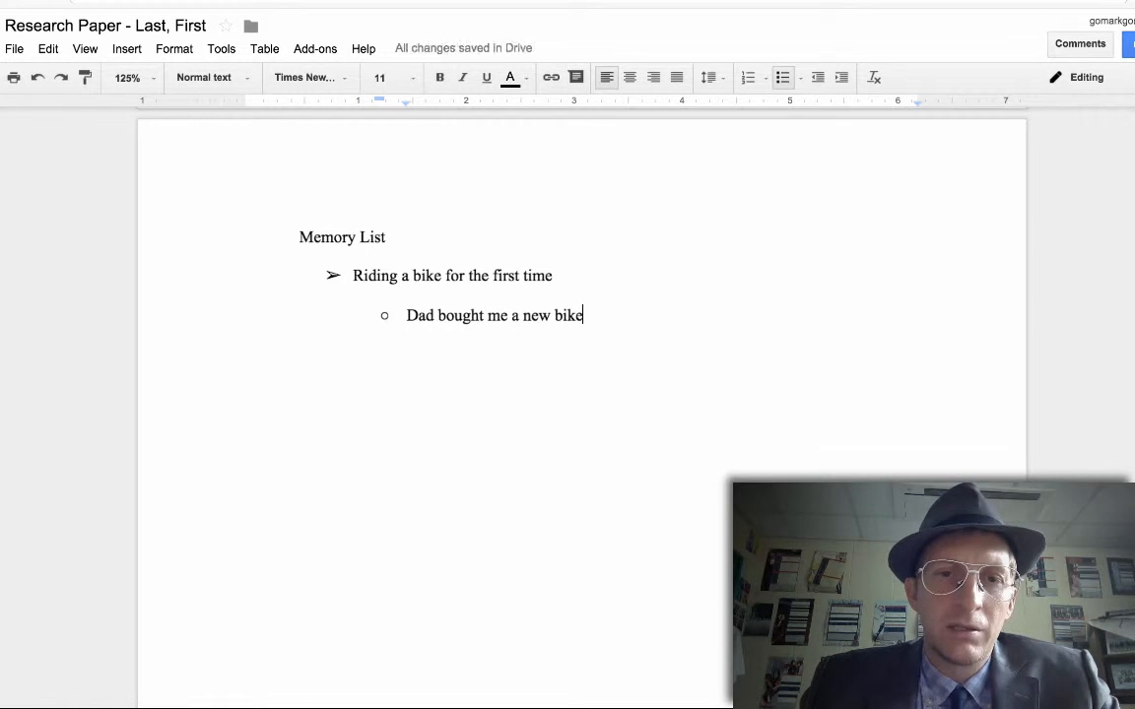
{"action": "key", "text": "Return"}
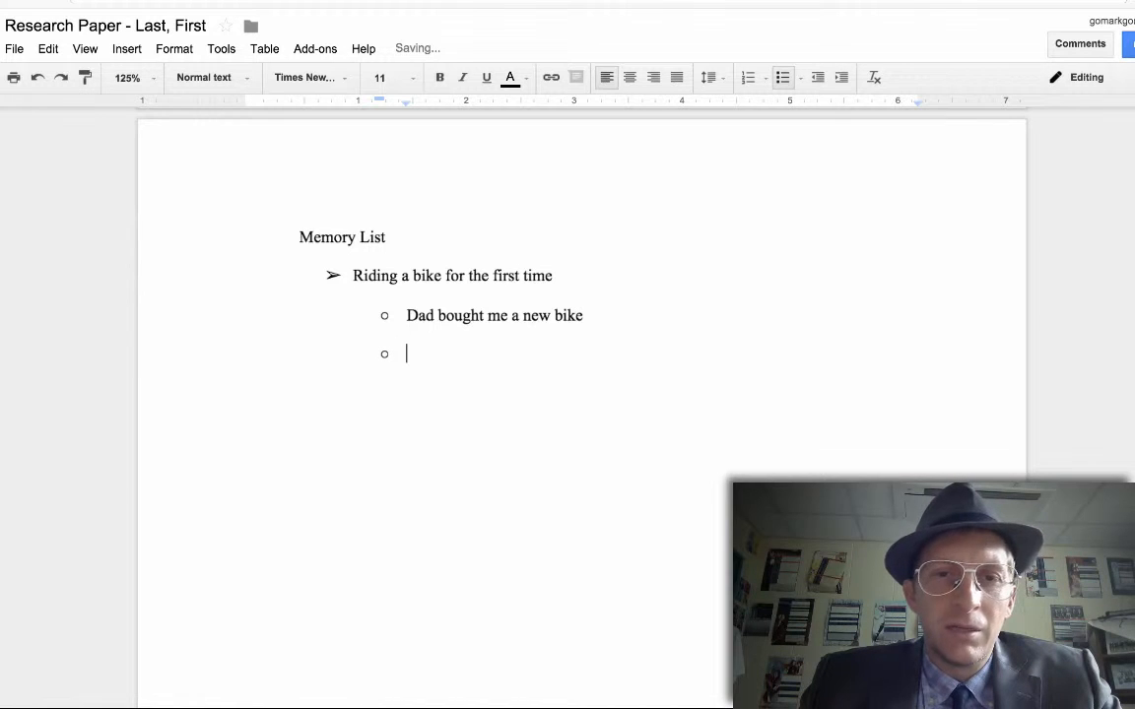
{"action": "type", "text": "Red"}
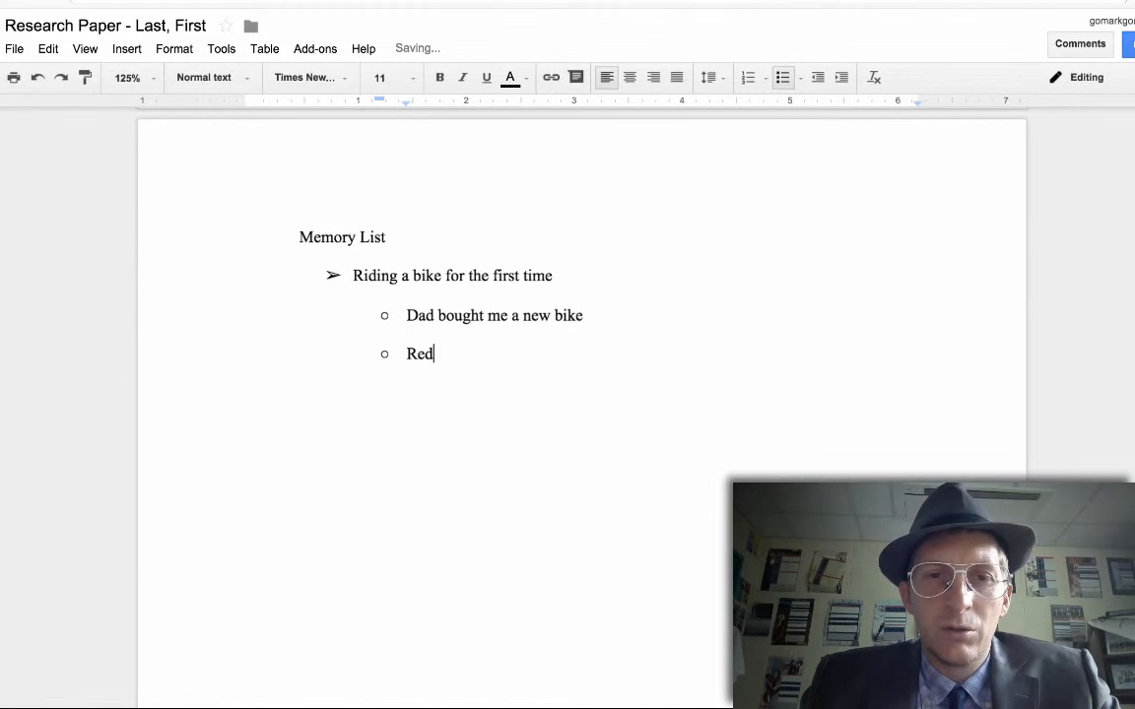
{"action": "type", "text": " with racin"}
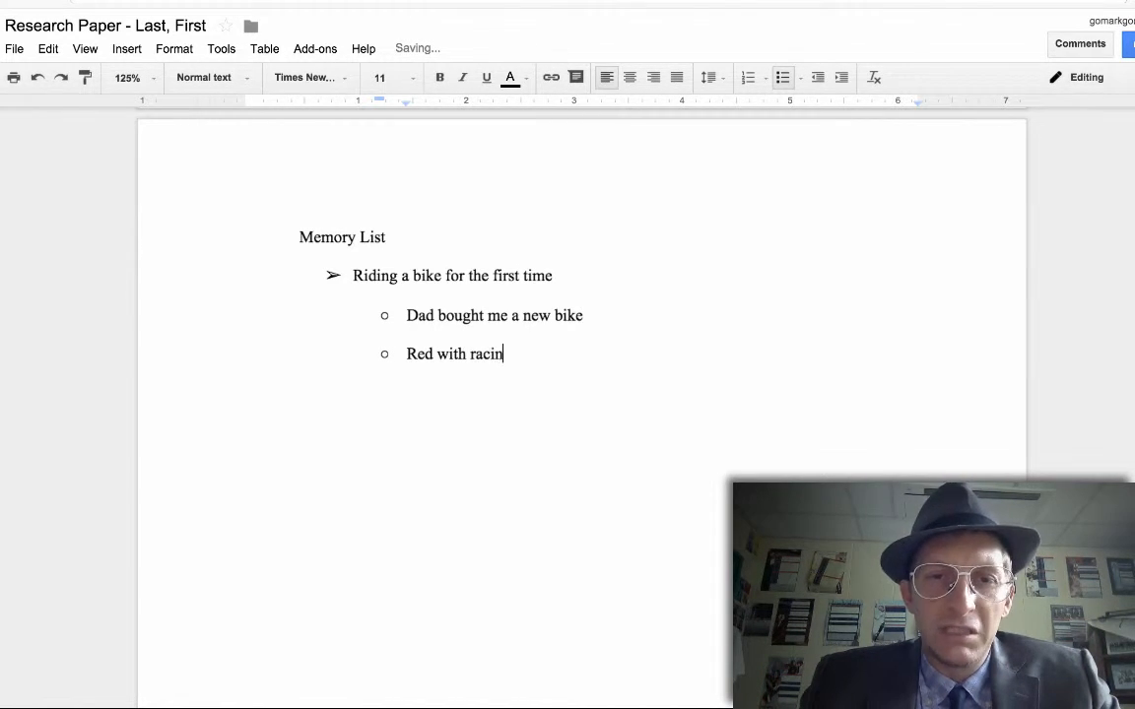
{"action": "type", "text": "g stripe"}
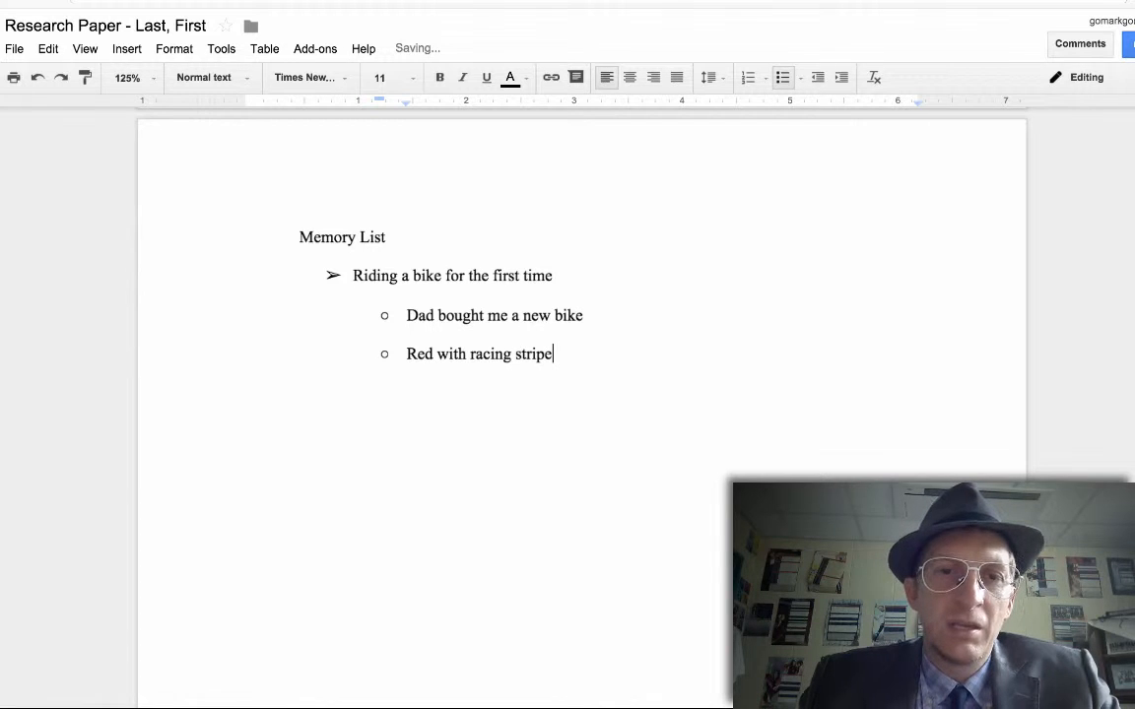
- Add the main-level bullet "Going to a baseball game with my dad" and start an empty indented sub-bullet beneath it
{"action": "key", "text": "Return"}
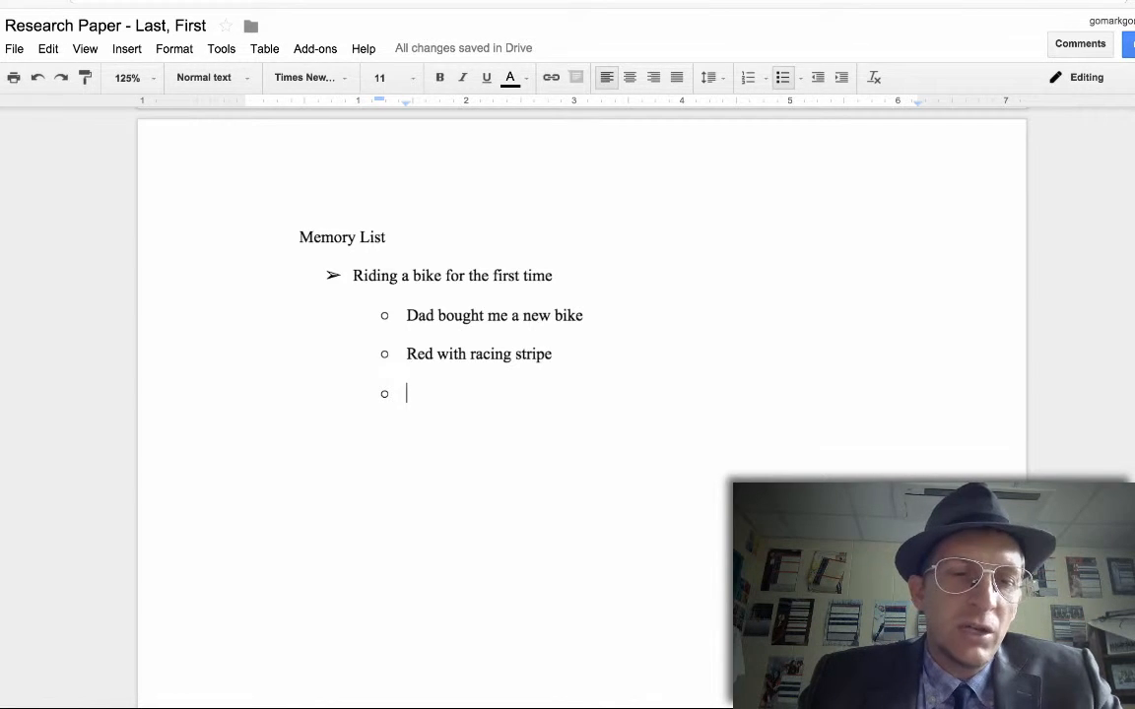
{"action": "key", "text": "shift+Tab"}
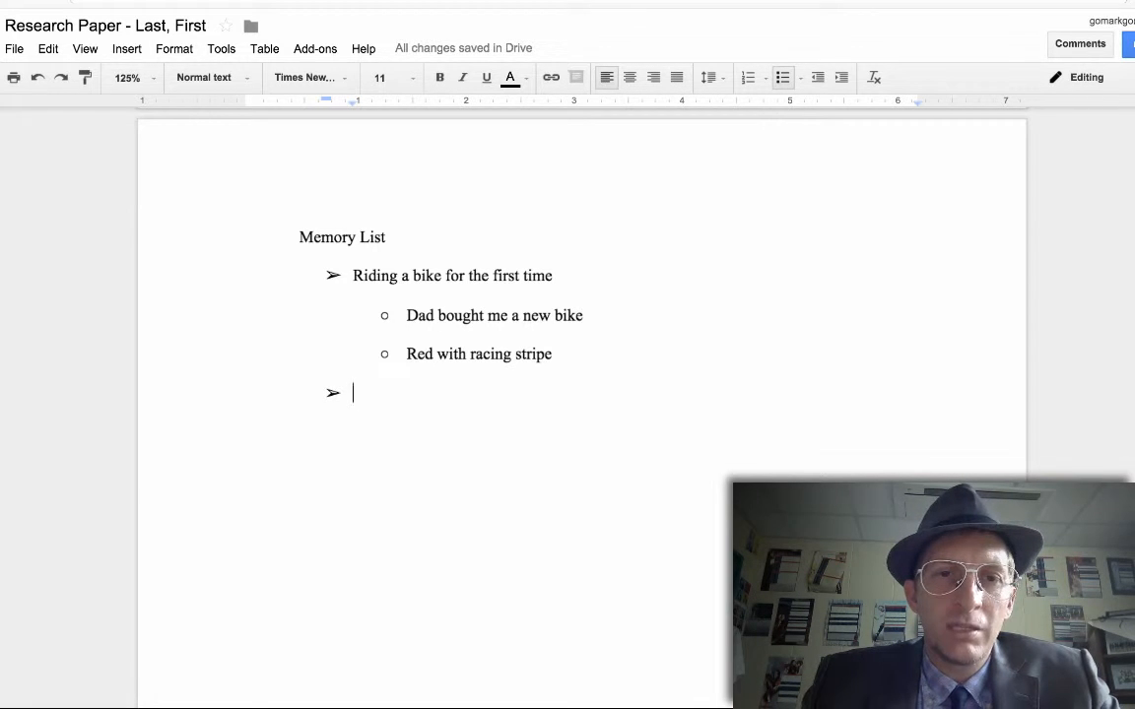
{"action": "type", "text": "Going to a ba"}
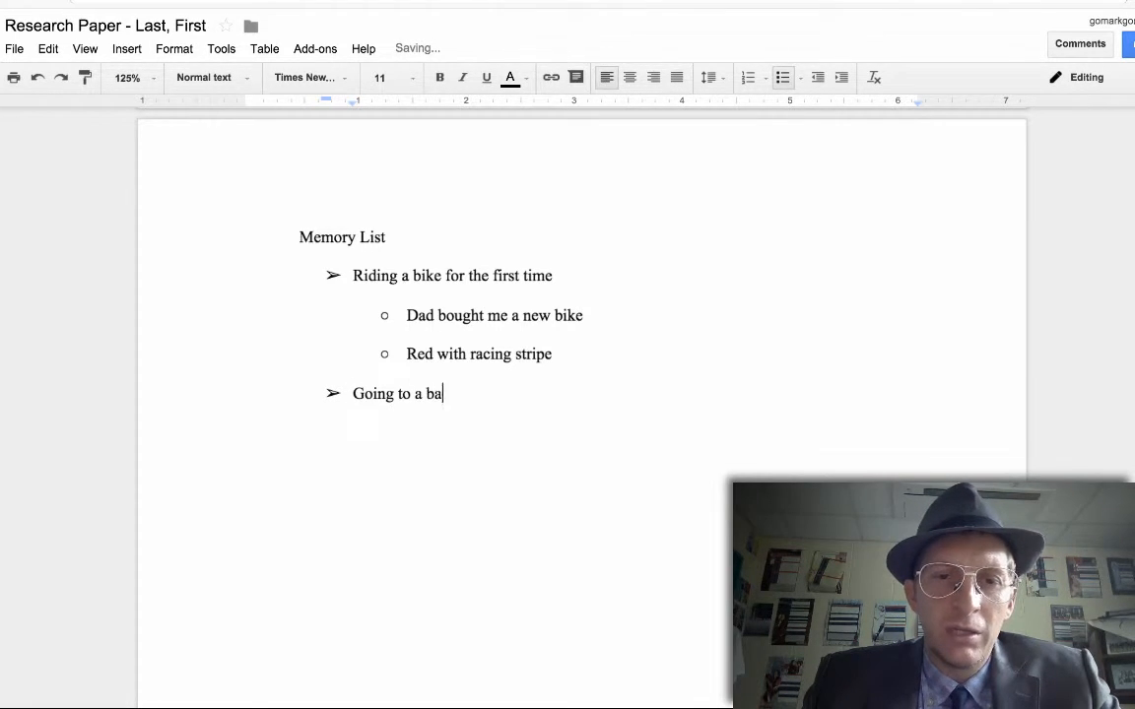
{"action": "type", "text": "seball game with my dad"}
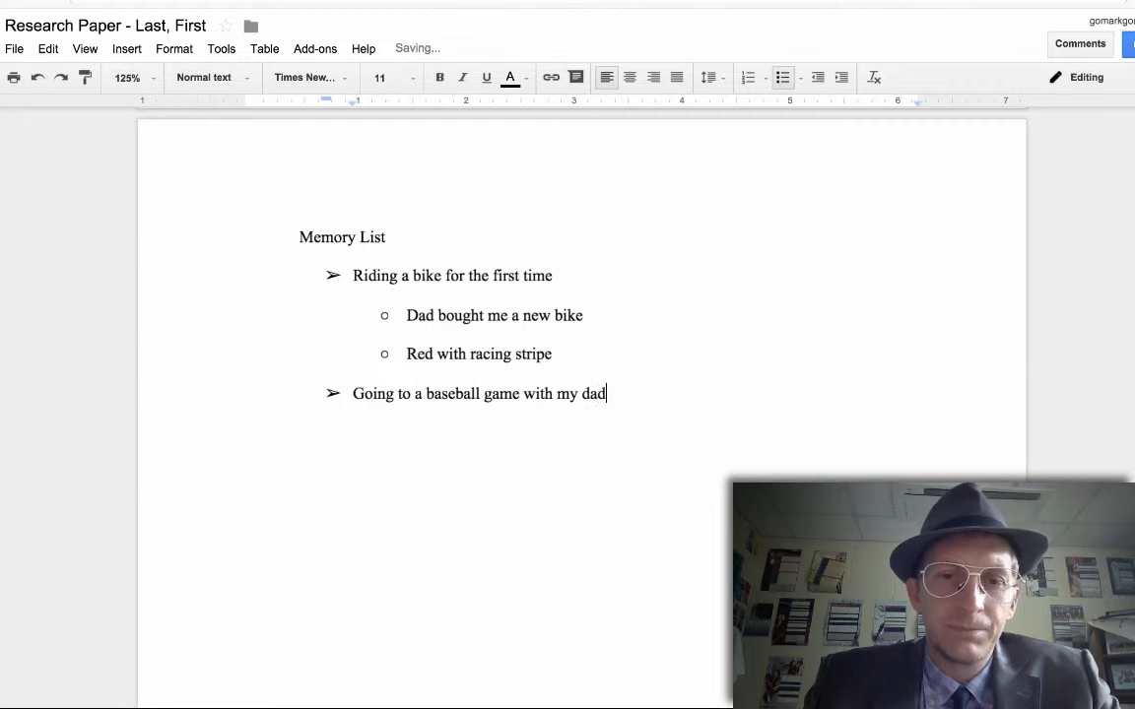
{"action": "key", "text": "Return"}
{"action": "key", "text": "Tab"}
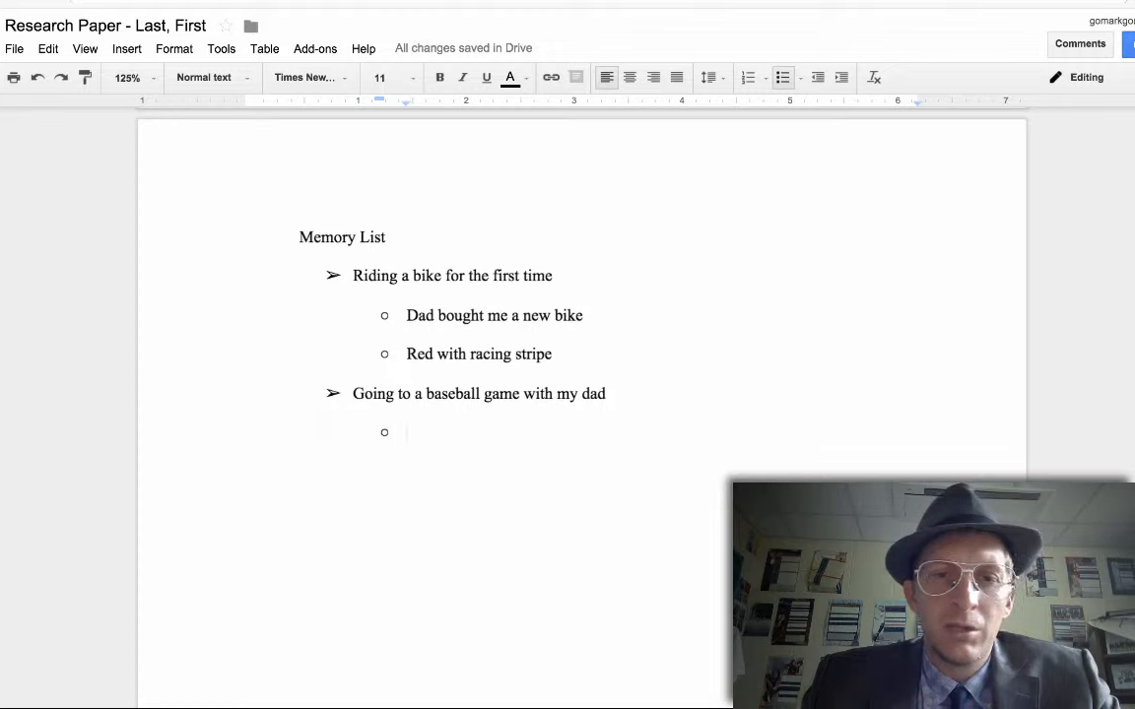
- Add the sub-bullets "Twins" and "Bought me a glove" under the baseball game memory
{"action": "type", "text": "Twins "}
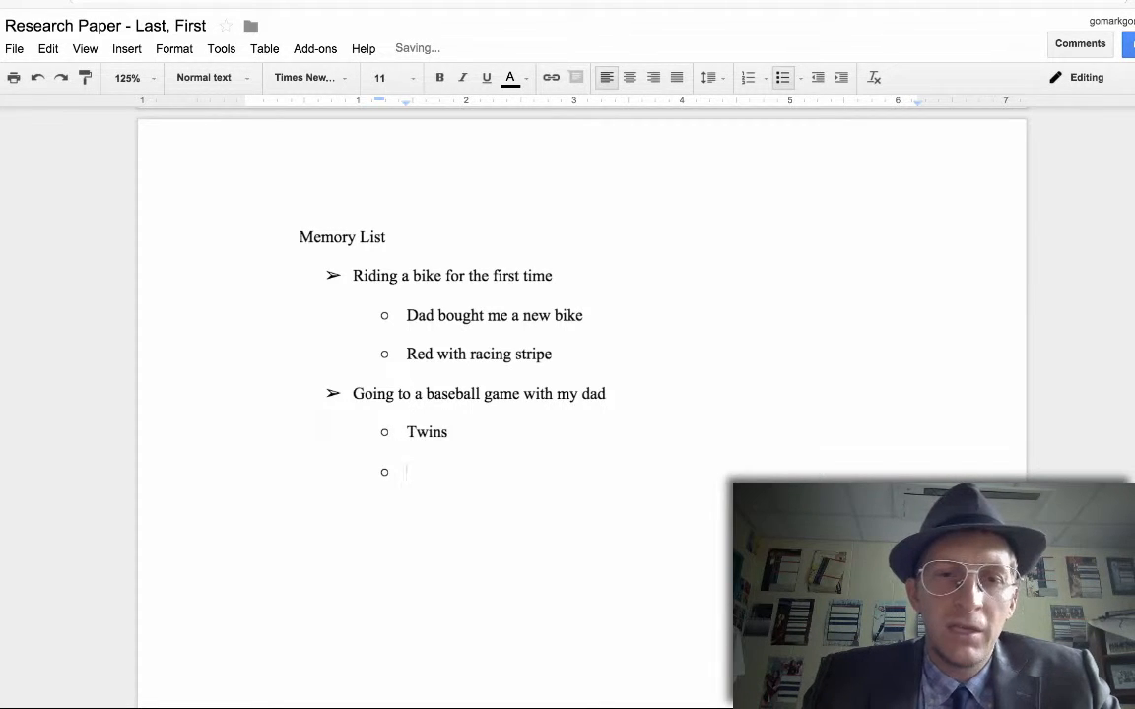
{"action": "type", "text": "Bought me a"}
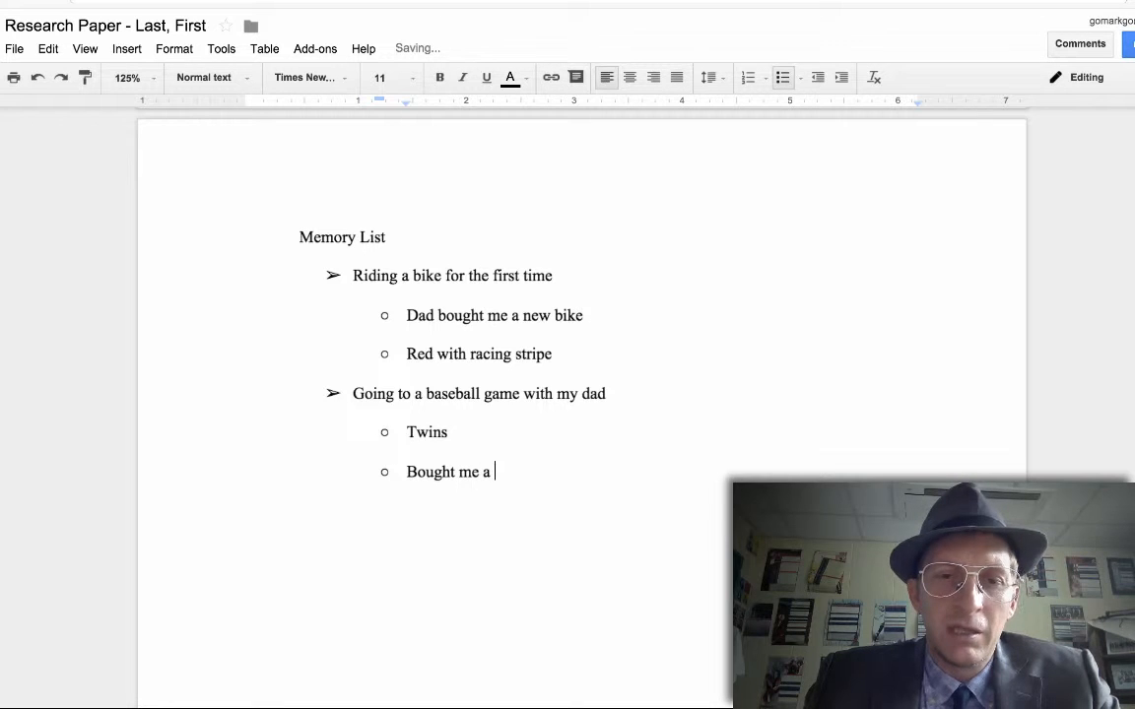
{"action": "type", "text": " glove"}
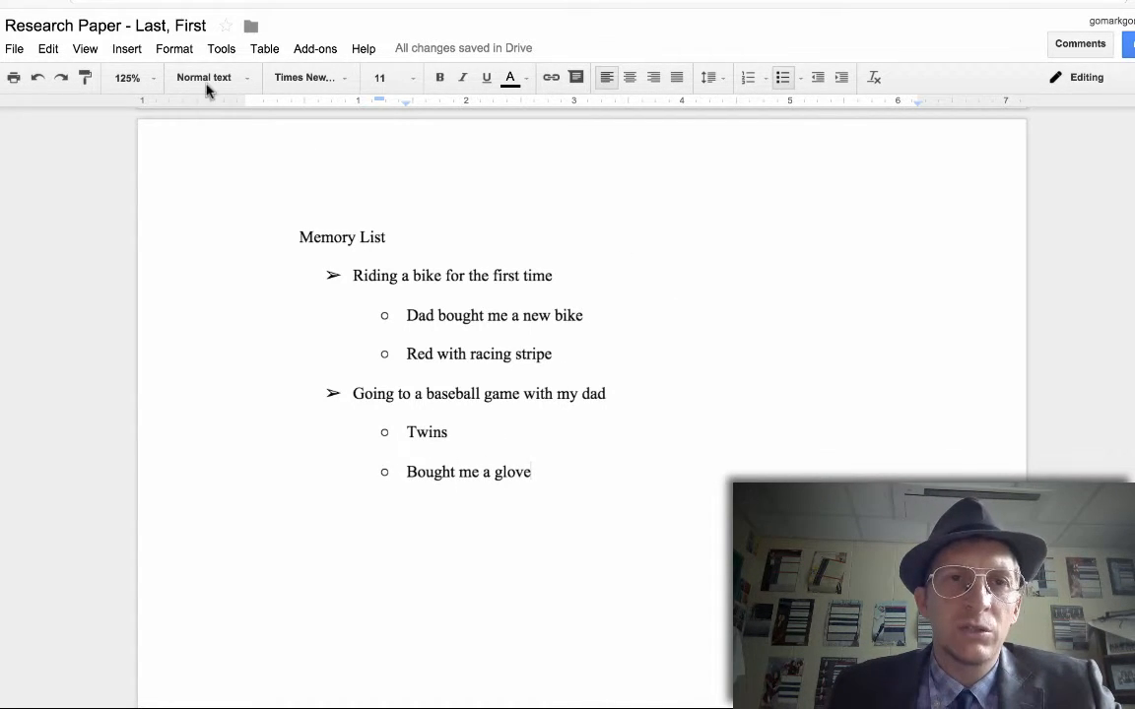
- Change the second-level bullets of the memory list to the right-then-down corner arrow from the Arrows symbols
{"action": "left_click", "coordinate": [167, 48]}
{"action": "mouse_move", "coordinate": [248, 324]}
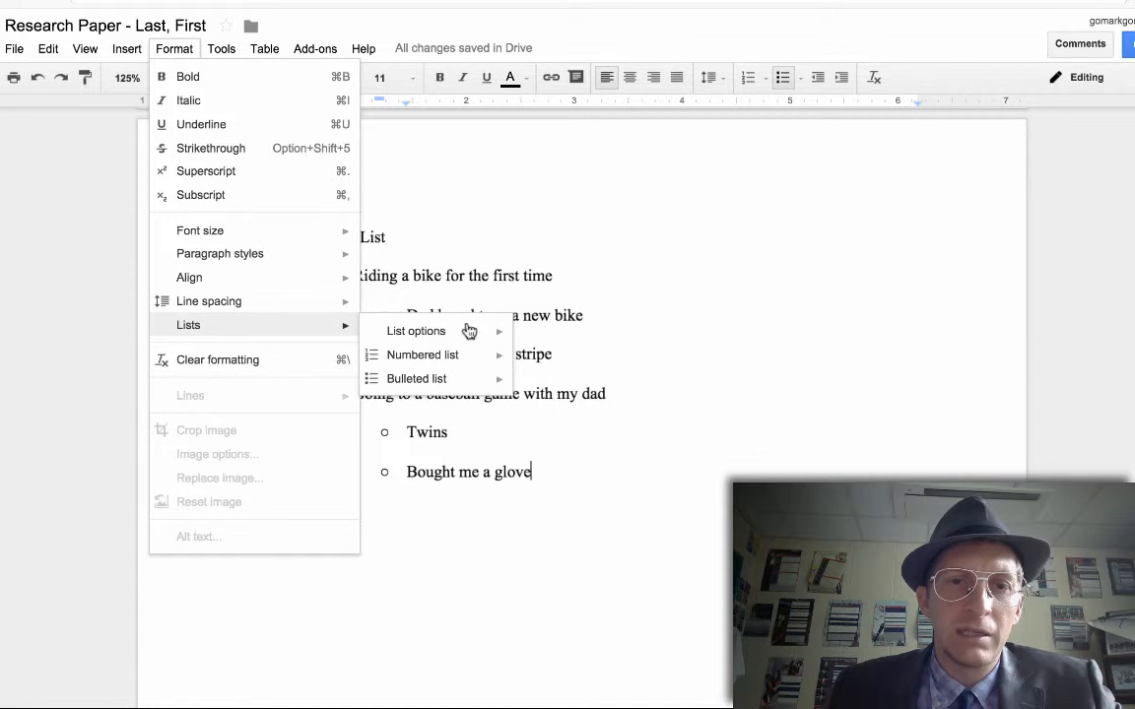
{"action": "mouse_move", "coordinate": [469, 331]}
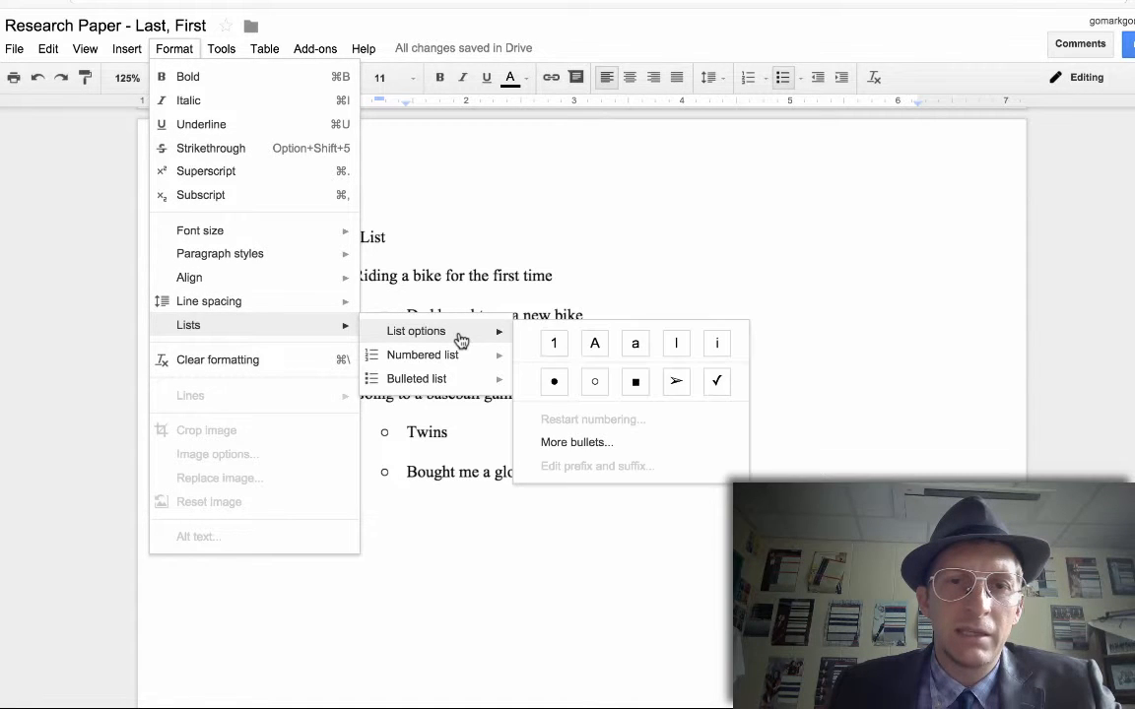
{"action": "left_click", "coordinate": [570, 444]}
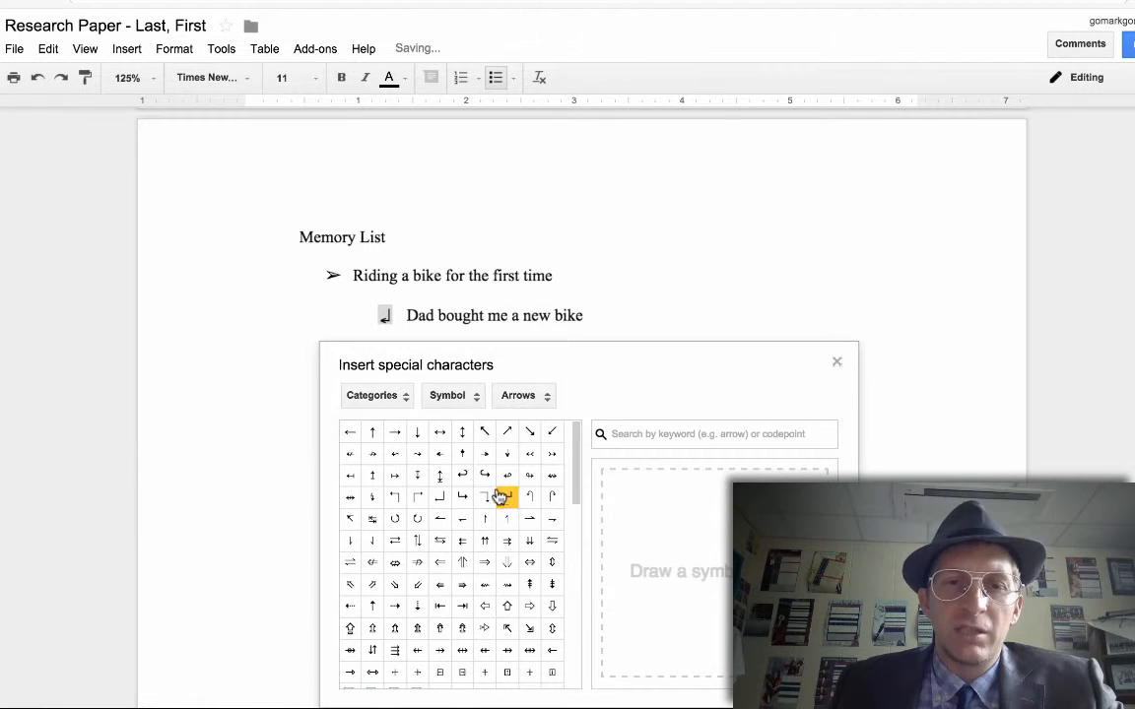
{"action": "left_click", "coordinate": [485, 498]}
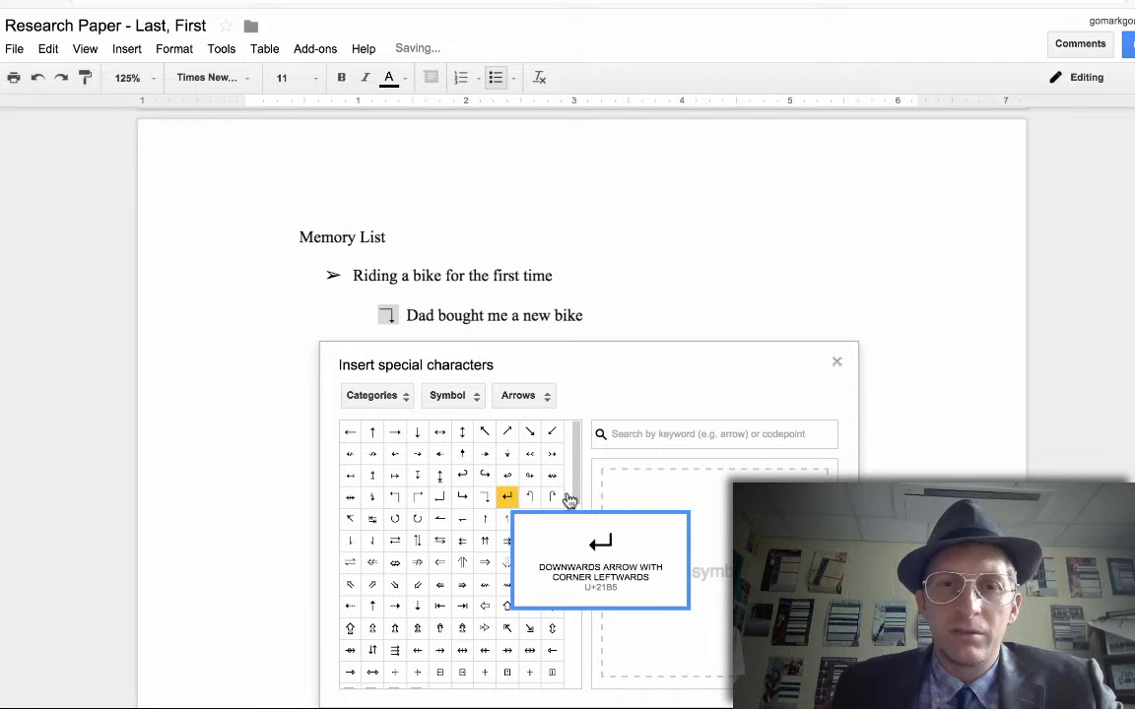
{"action": "scroll", "coordinate": [576, 428], "scroll_direction": "down", "scroll_amount": 3}
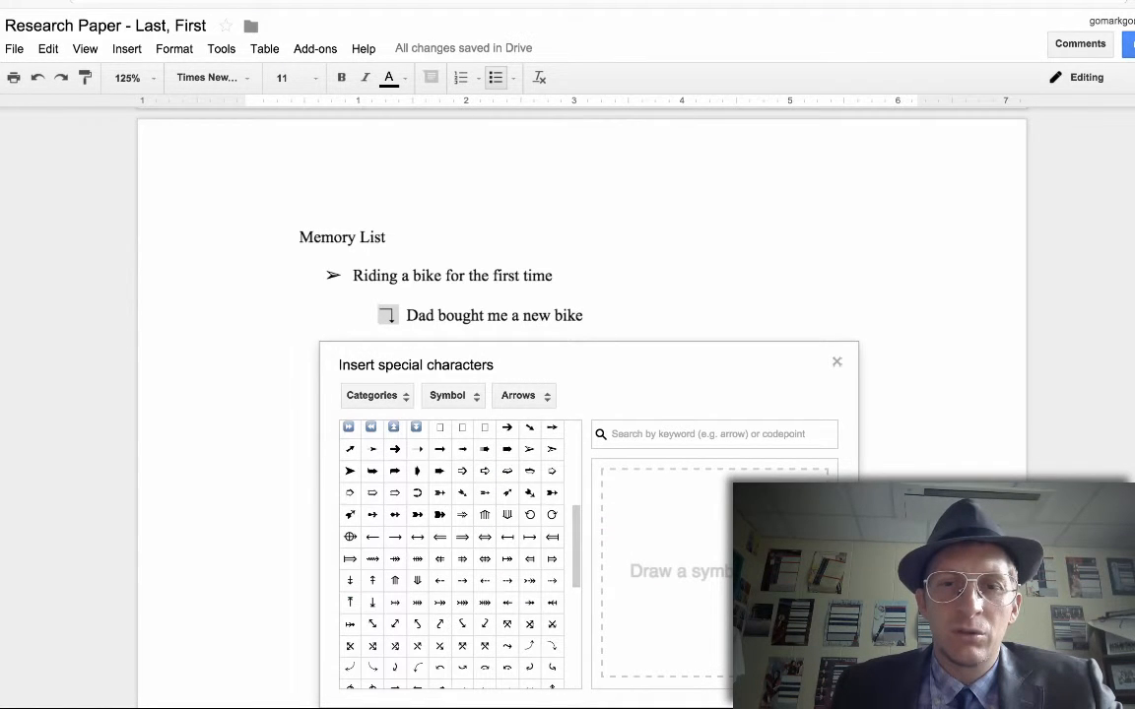
{"action": "scroll", "coordinate": [856, 447], "scroll_direction": "down", "scroll_amount": 3}
{"action": "scroll", "coordinate": [855, 446], "scroll_direction": "up", "scroll_amount": 4}
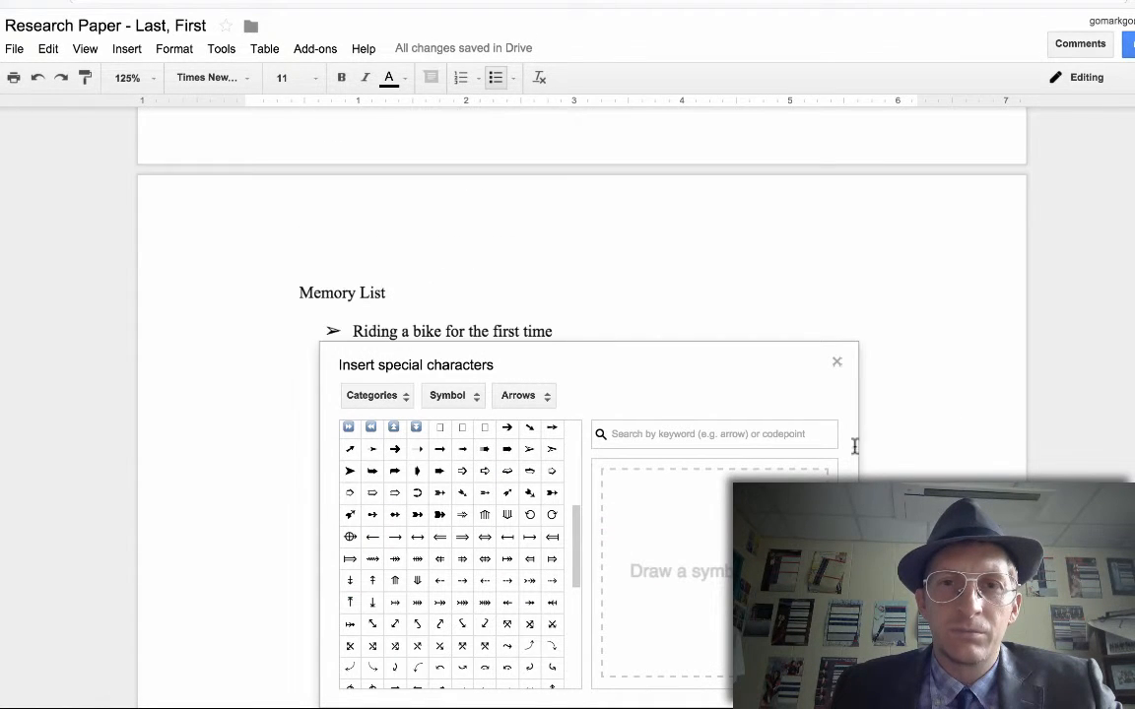
{"action": "left_click", "coordinate": [836, 363]}
{"action": "left_click", "coordinate": [527, 514]}
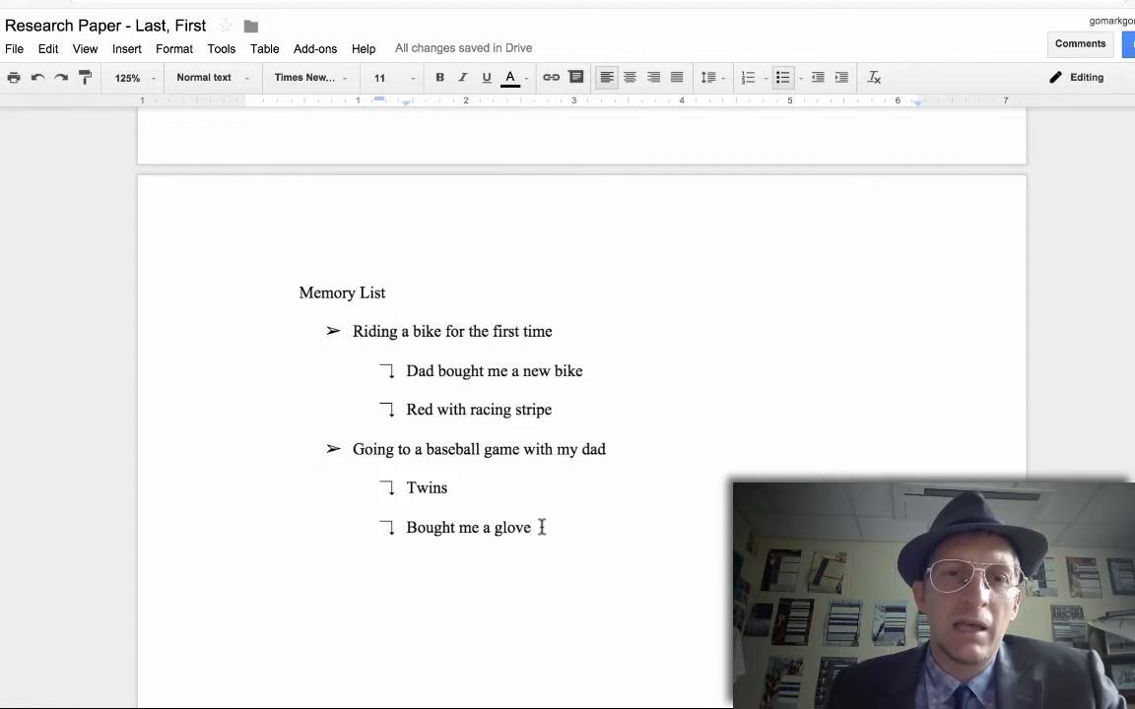
- End the bulleted list after "Bought me a glove" and add an empty unindented line below it
{"action": "scroll", "coordinate": [541, 527], "scroll_direction": "down", "scroll_amount": 2}
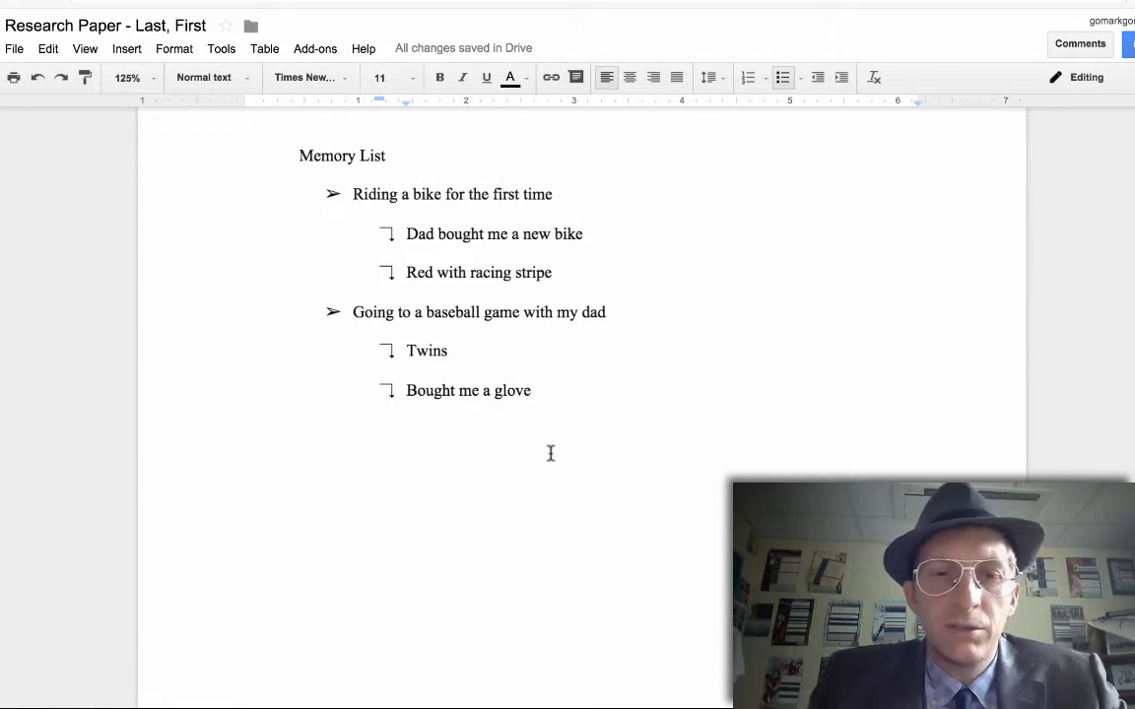
{"action": "key", "text": "Return"}
{"action": "key", "text": "Return"}
{"action": "key", "text": "Return"}
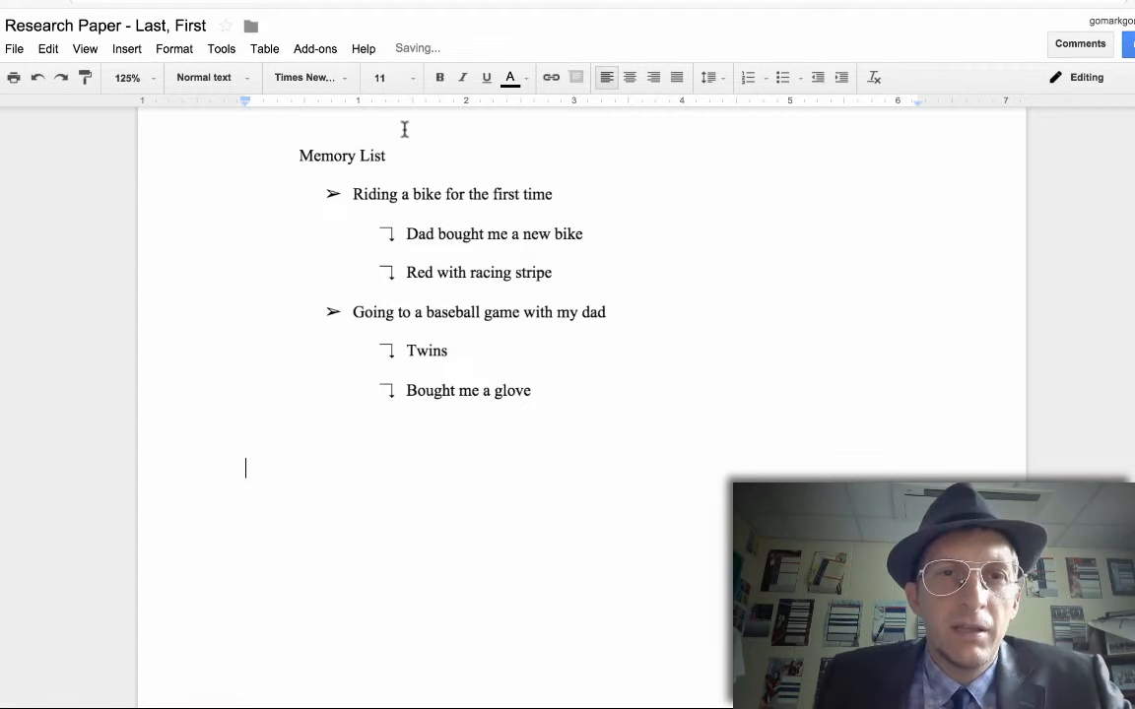
- Open the Research tool and limit its search to images
{"action": "left_click", "coordinate": [183, 51]}
{"action": "mouse_move", "coordinate": [219, 51]}
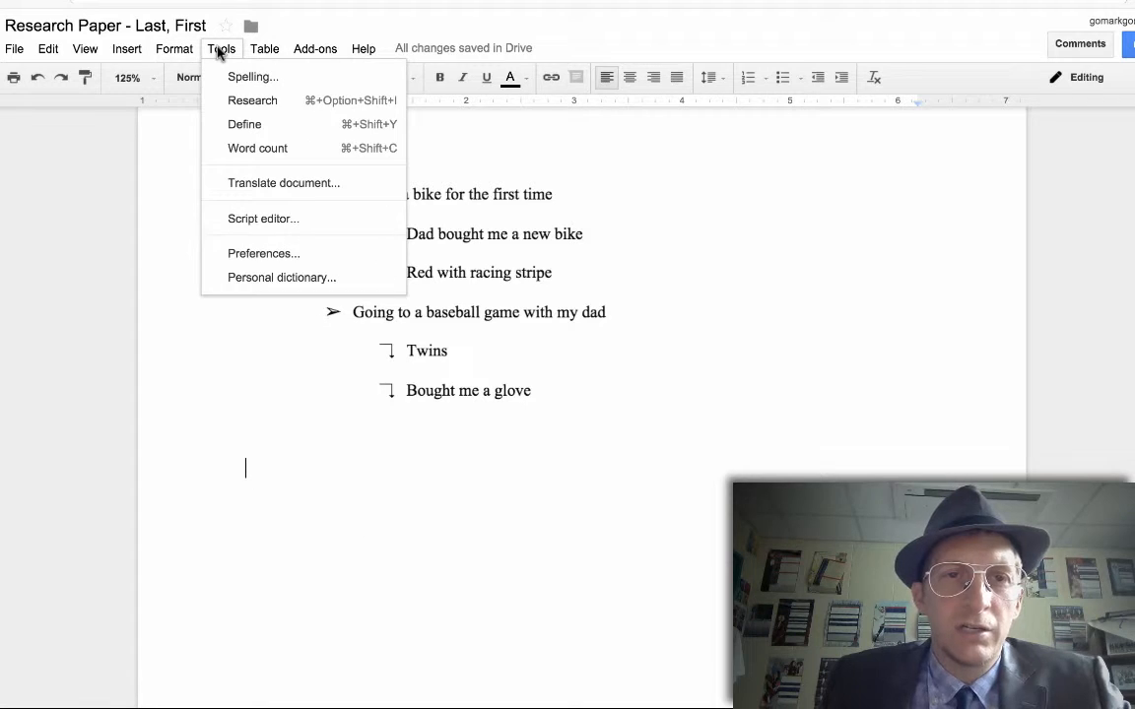
{"action": "left_click", "coordinate": [241, 103]}
{"action": "left_click", "coordinate": [1060, 114]}
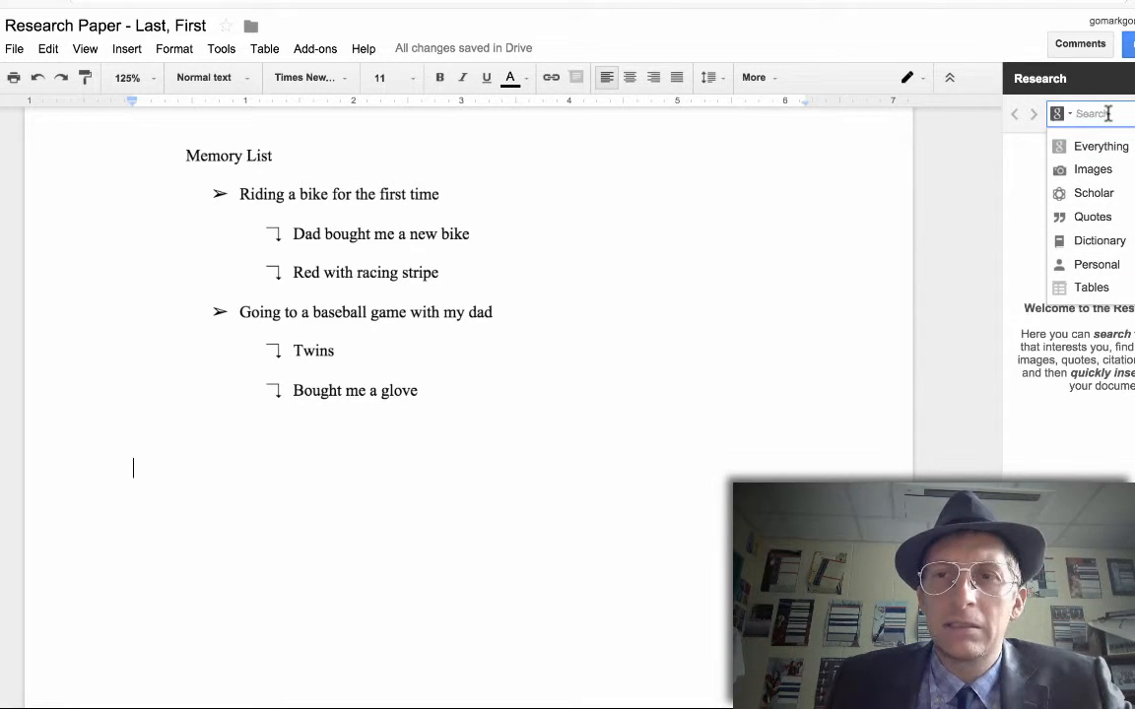
{"action": "left_click", "coordinate": [1079, 169]}
{"action": "left_click", "coordinate": [1105, 114]}
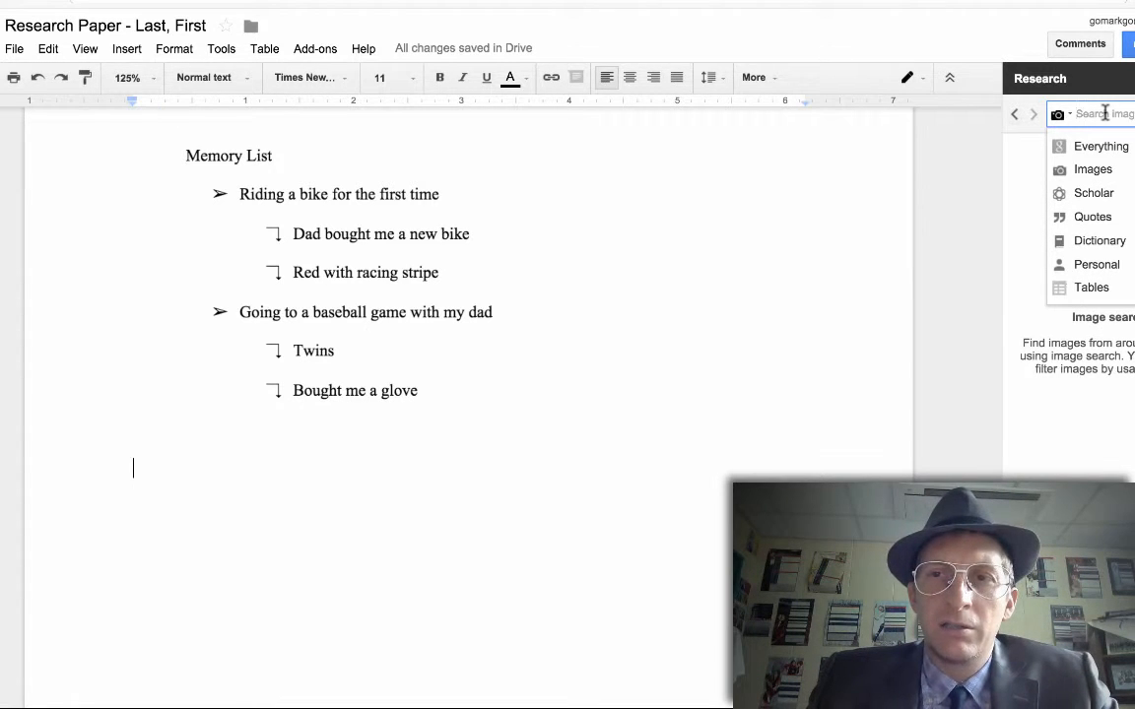
{"action": "type", "text": "twins"}
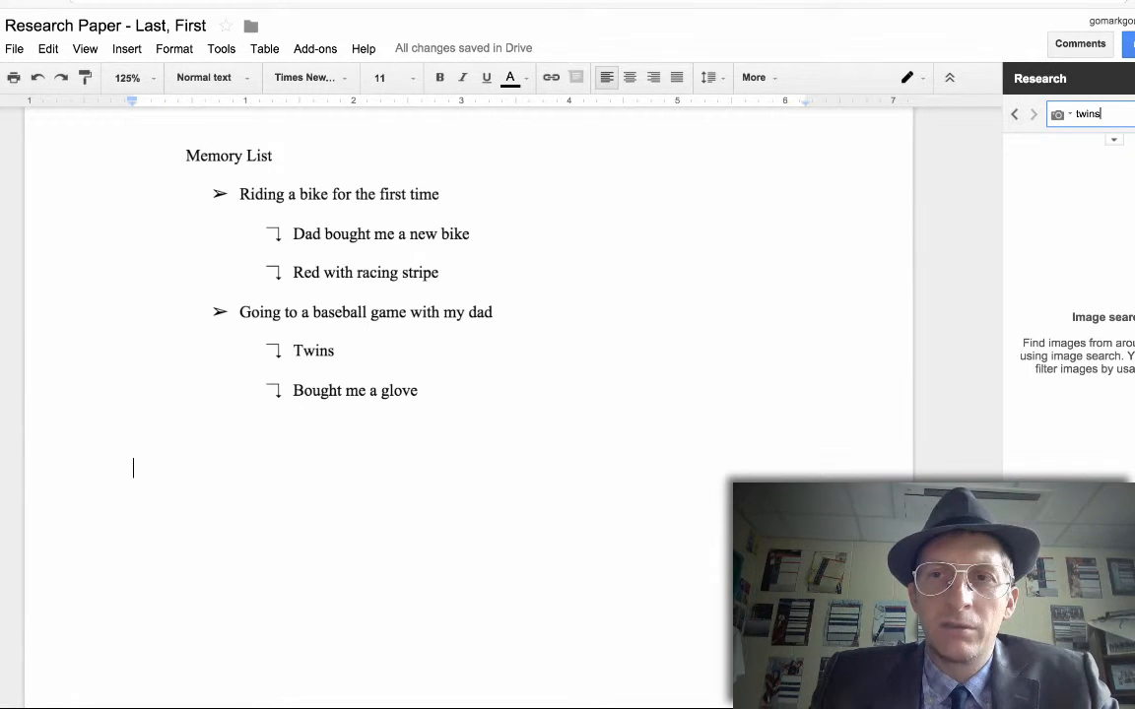
{"action": "type", "text": "n"}
{"action": "key", "text": "BackSpace"}
{"action": "key", "text": "BackSpace"}
{"action": "key", "text": "BackSpace"}
{"action": "key", "text": "BackSpace"}
- Search the images for "bike" and insert the red road bike picture below the memory list
{"action": "type", "text": "bike"}
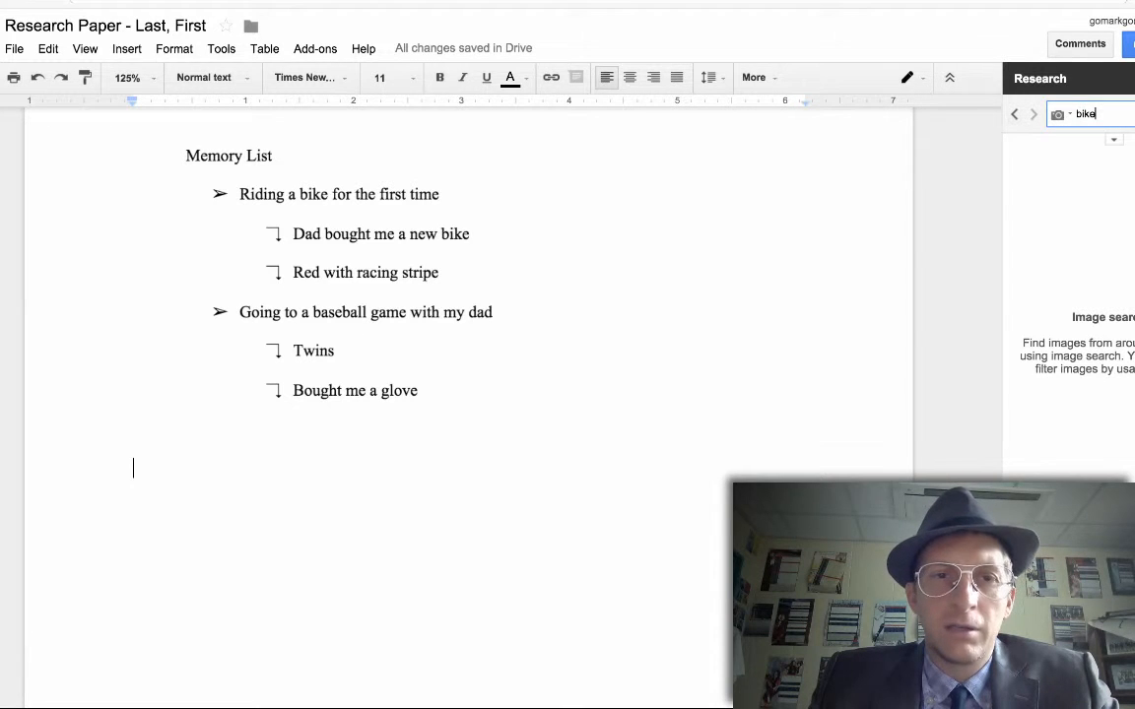
{"action": "key", "text": "Return"}
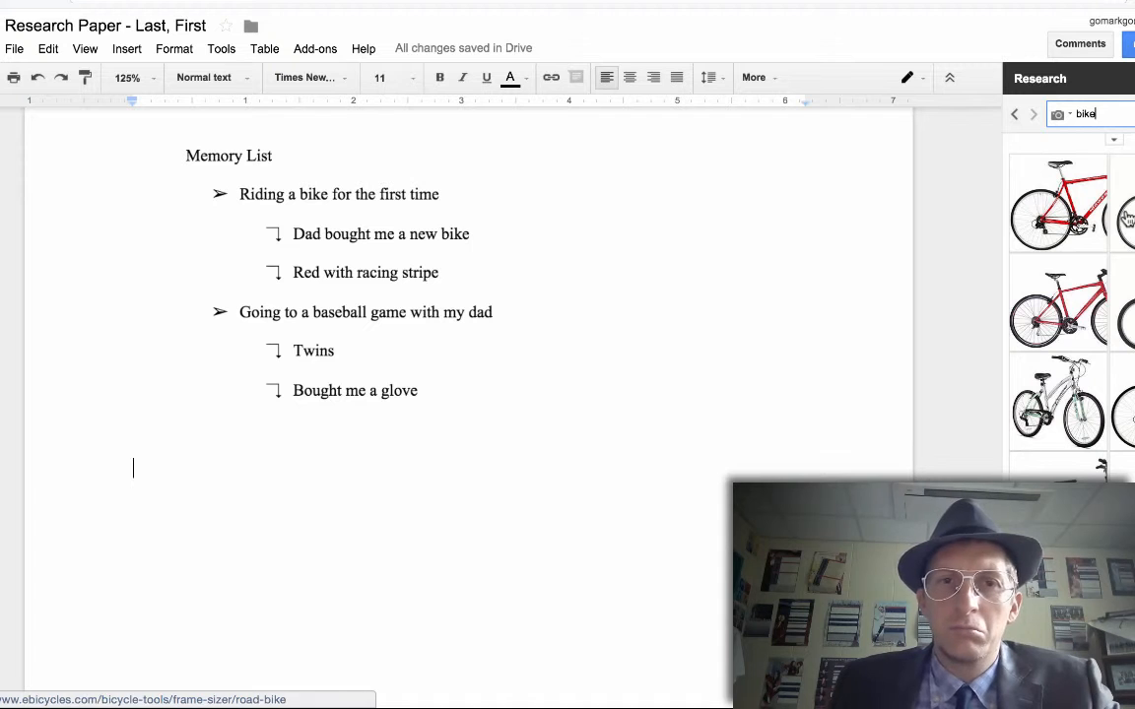
{"action": "mouse_move", "coordinate": [1084, 216]}
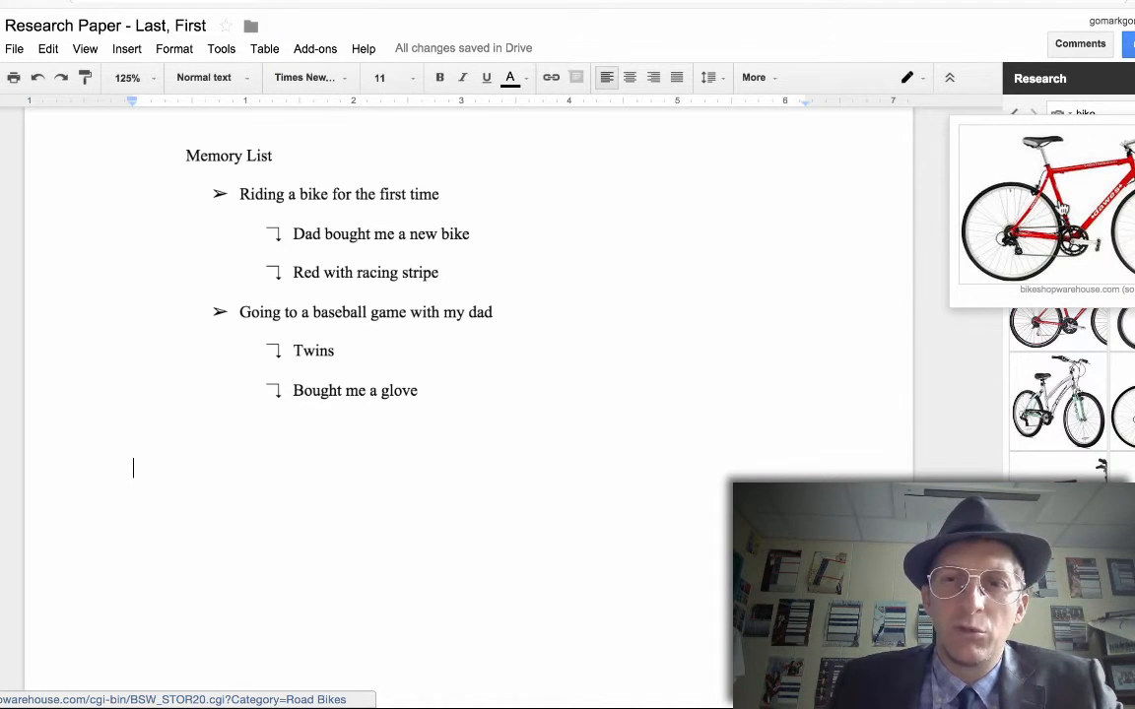
{"action": "left_click_drag", "start_coordinate": [1056, 210], "coordinate": [447, 482]}
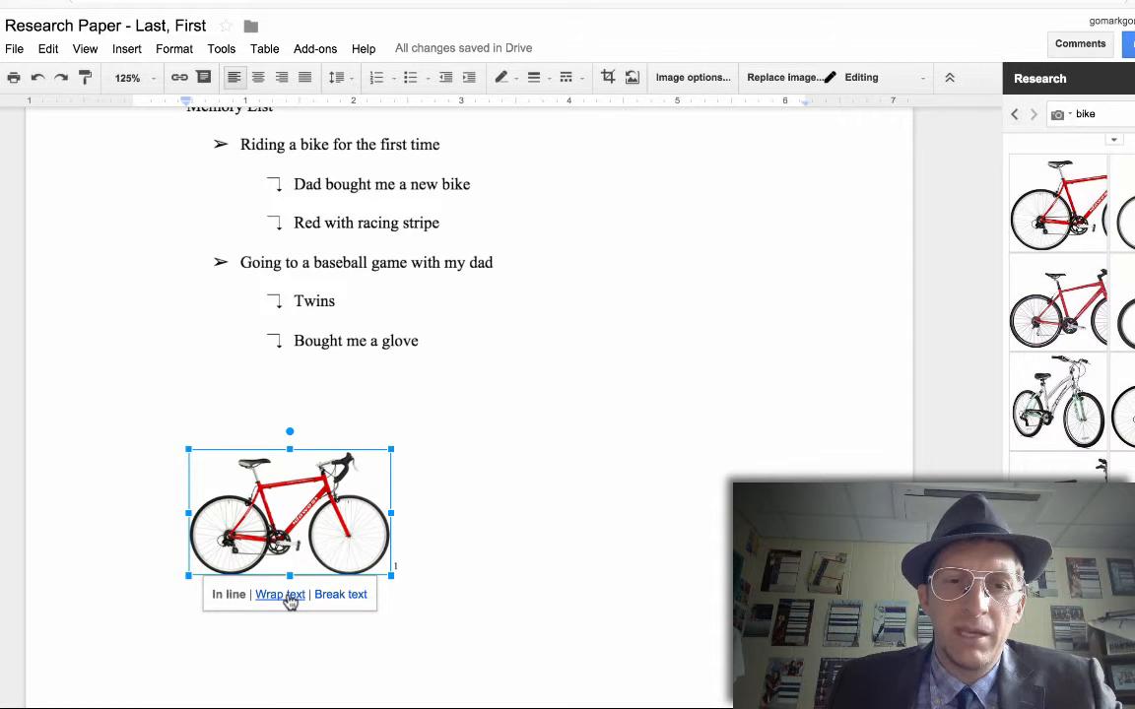
- Set the bike picture to wrap text and move it beside the bike memory near the page's right margin
{"action": "left_click", "coordinate": [289, 596]}
{"action": "left_click_drag", "start_coordinate": [292, 446], "coordinate": [591, 444]}
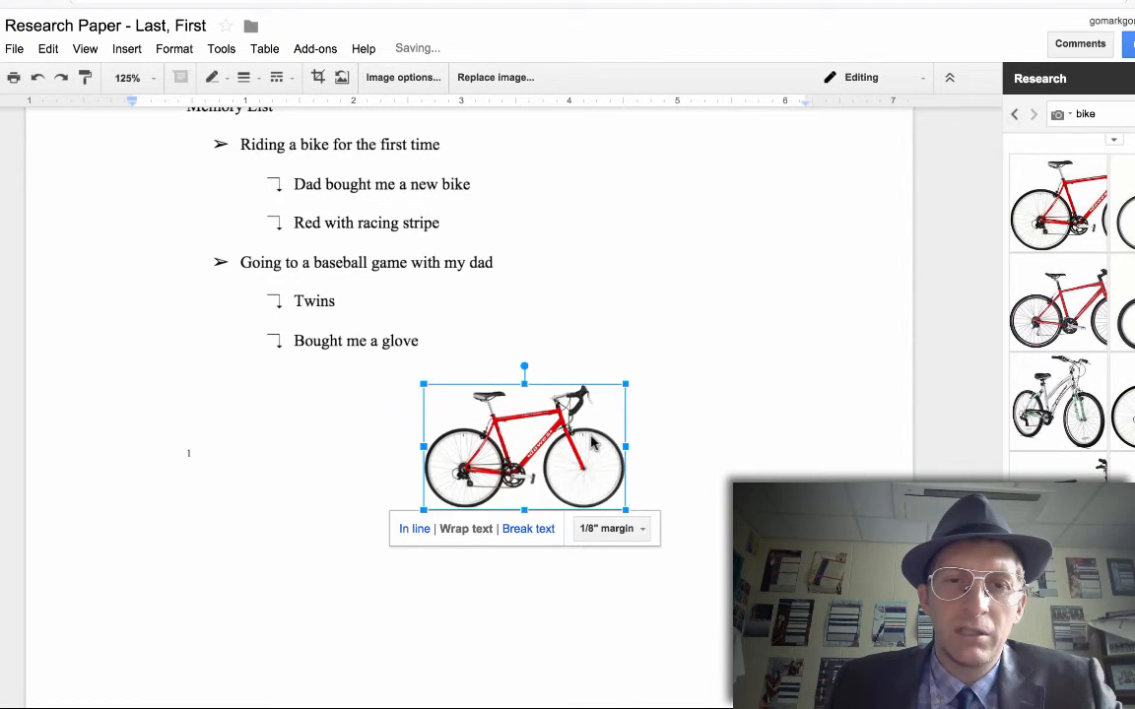
{"action": "scroll", "coordinate": [591, 444], "scroll_direction": "up", "scroll_amount": 3}
{"action": "left_click_drag", "start_coordinate": [540, 615], "coordinate": [717, 386]}
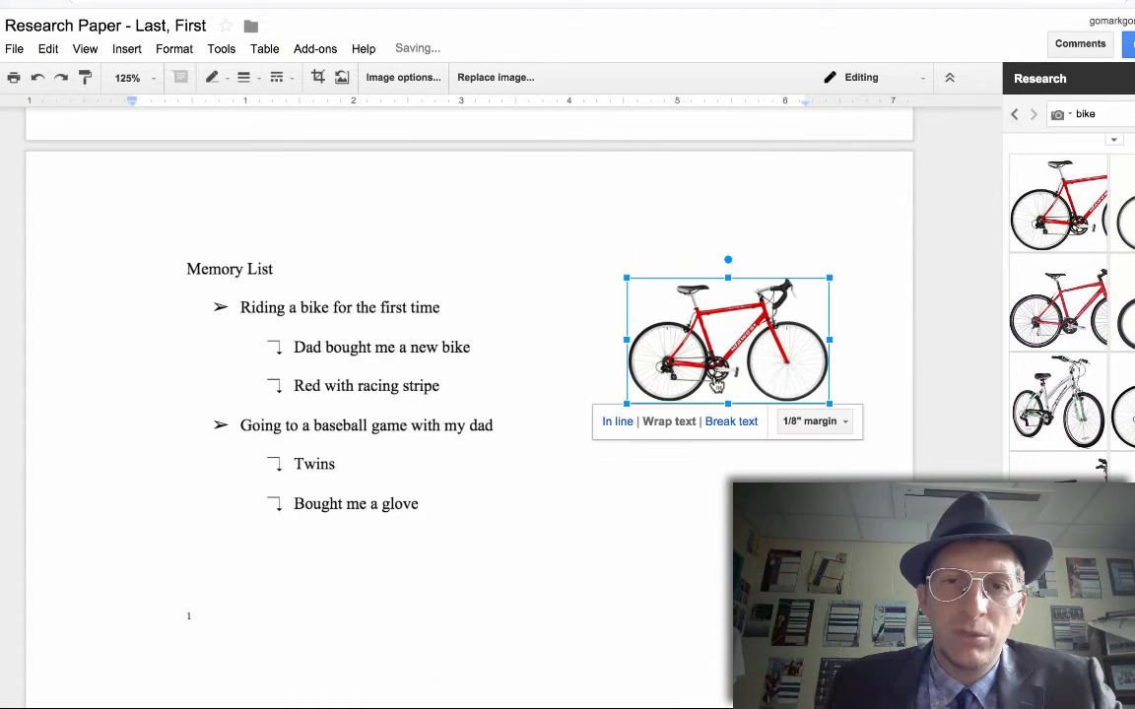
{"action": "left_click", "coordinate": [651, 493]}
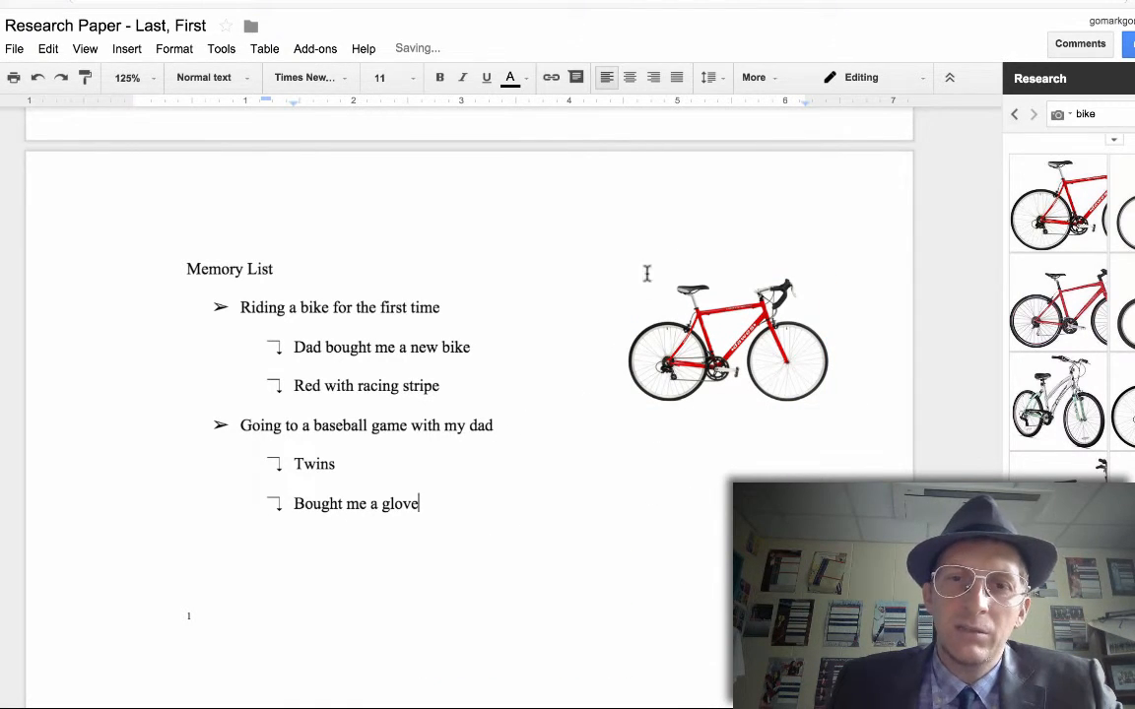
- Search the images for "baseball glove" and insert the brown glove picture at the "Bought me a glove" bullet
{"action": "left_click", "coordinate": [1085, 114]}
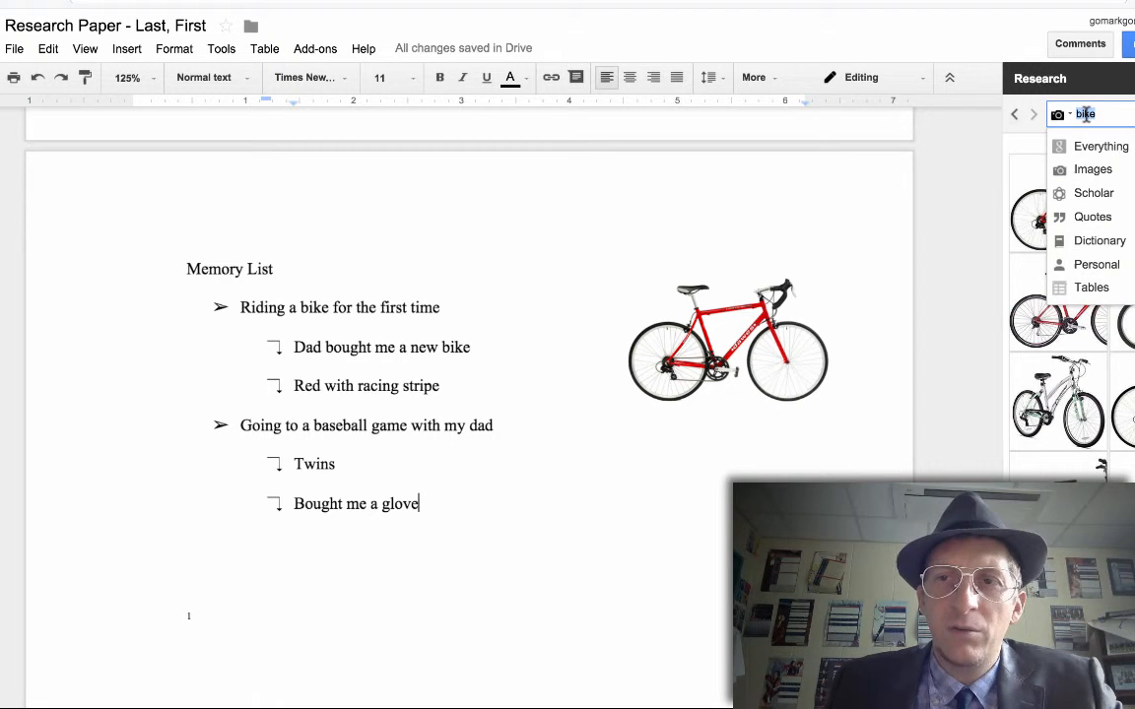
{"action": "type", "text": "ball glov"}
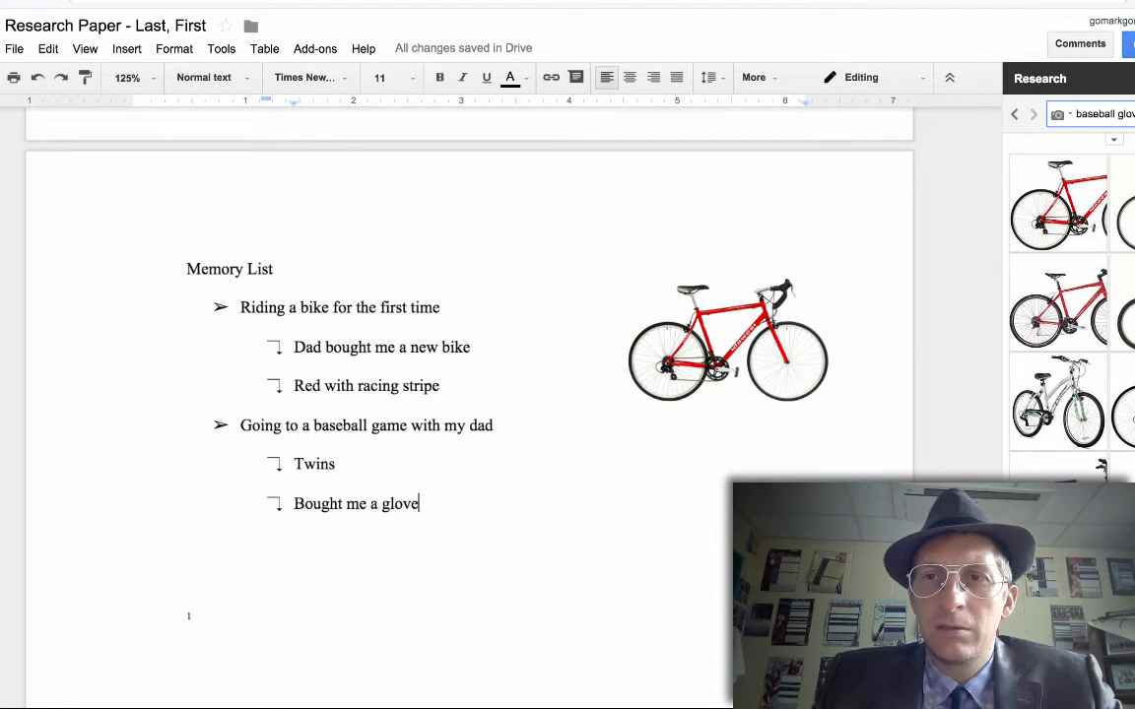
{"action": "key", "text": "Return"}
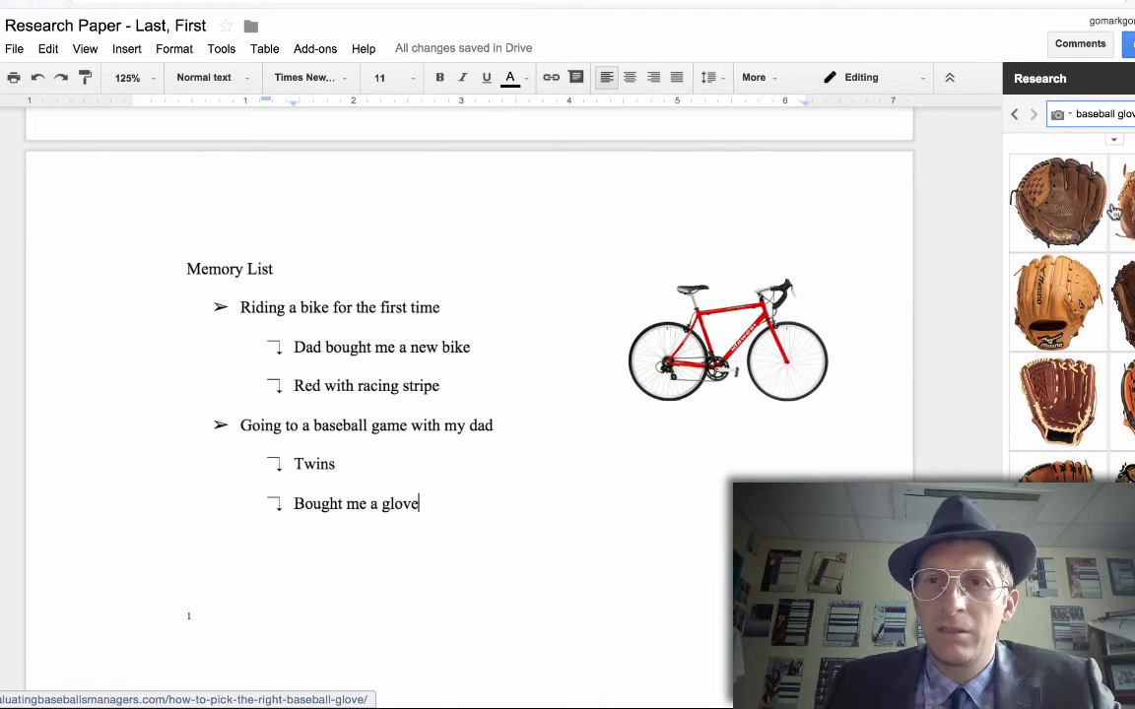
{"action": "left_click", "coordinate": [1059, 202]}
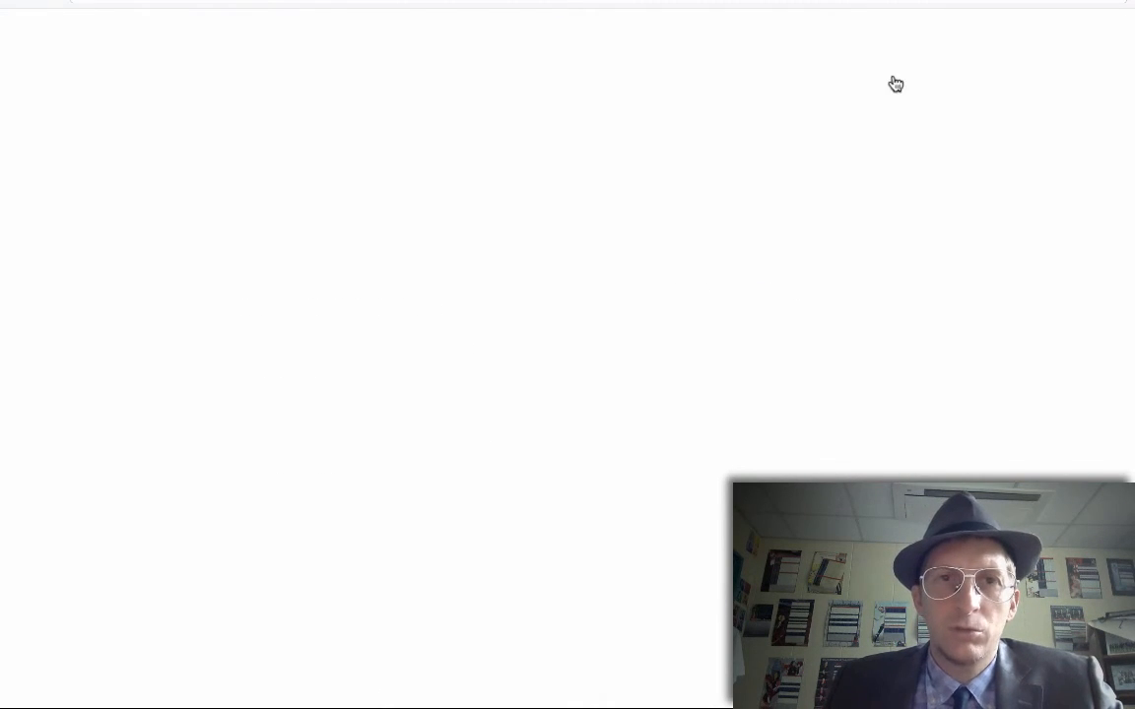
{"action": "key", "text": "super+w"}
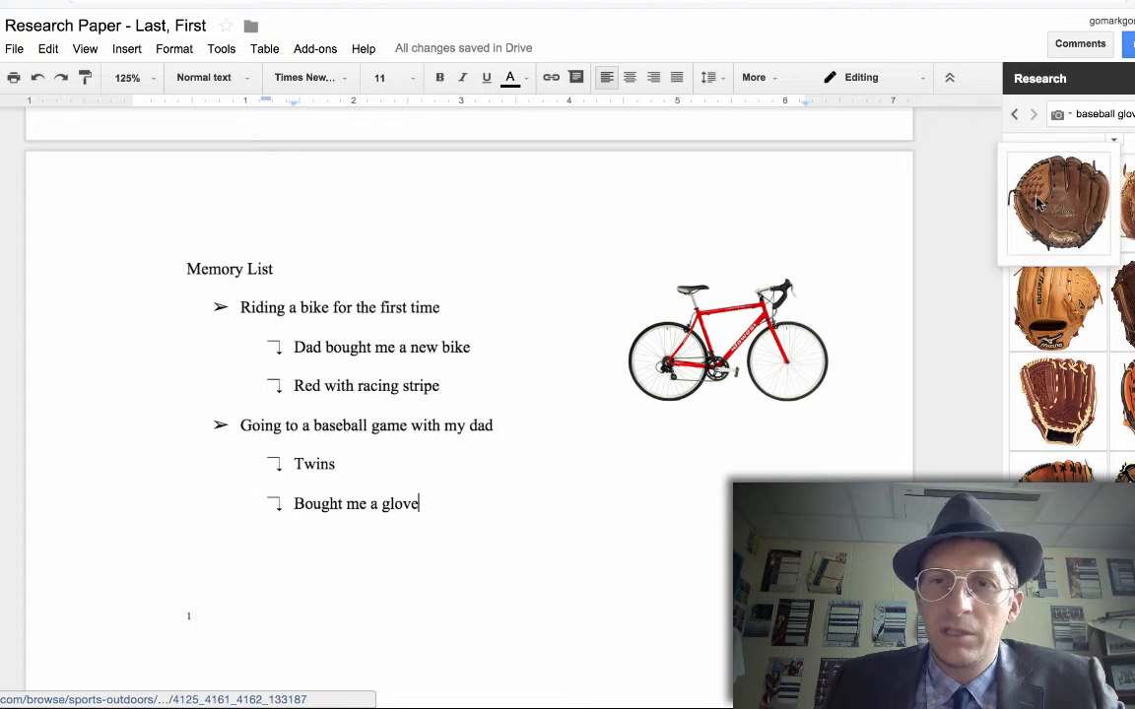
{"action": "left_click_drag", "start_coordinate": [1020, 197], "coordinate": [648, 519]}
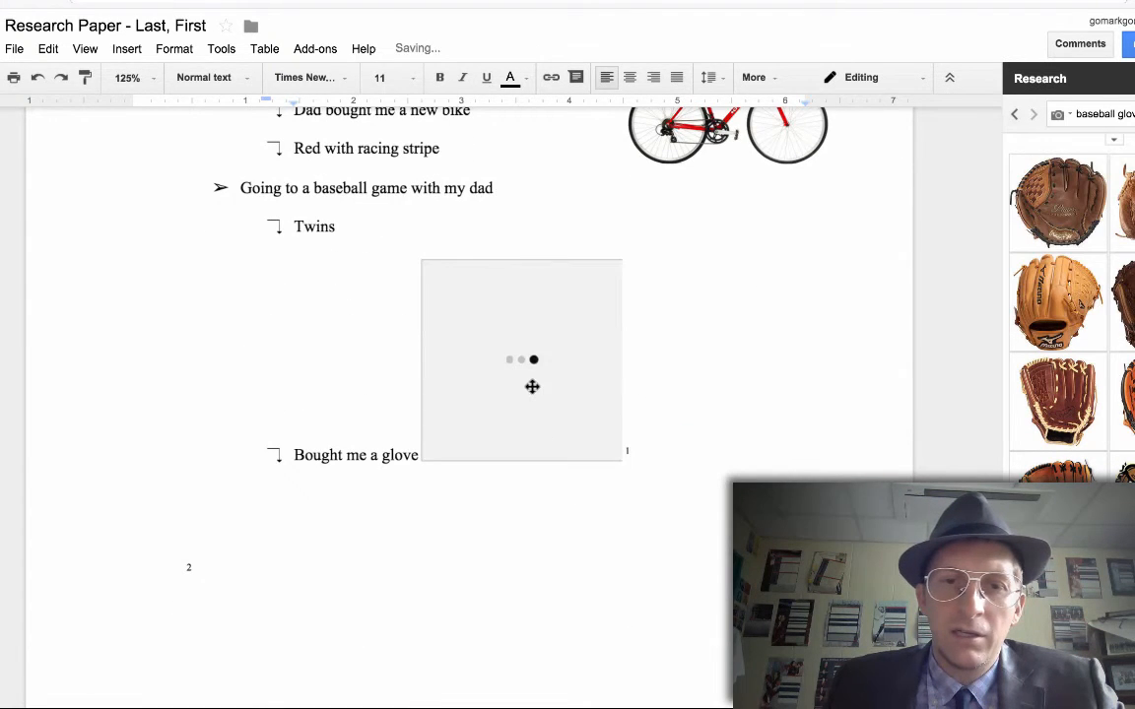
- Set the glove picture to wrap text and move it below the bike picture, beside the baseball memory
{"action": "left_click", "coordinate": [533, 389]}
{"action": "left_click", "coordinate": [520, 480]}
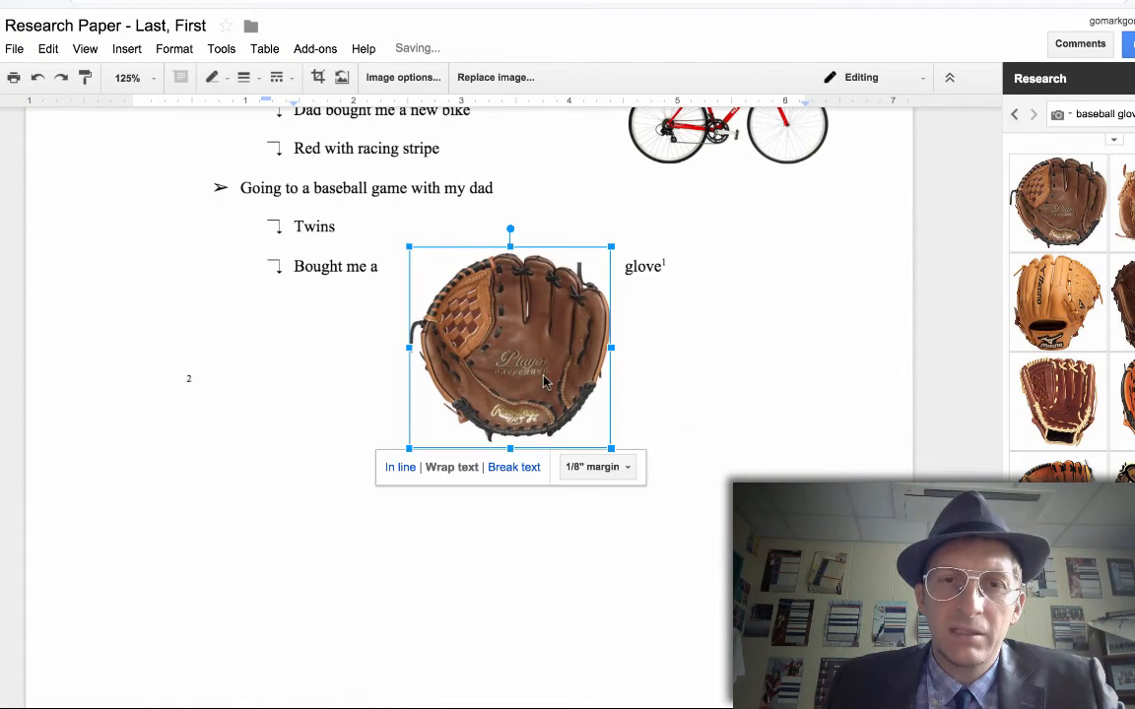
{"action": "left_click_drag", "start_coordinate": [537, 357], "coordinate": [767, 355]}
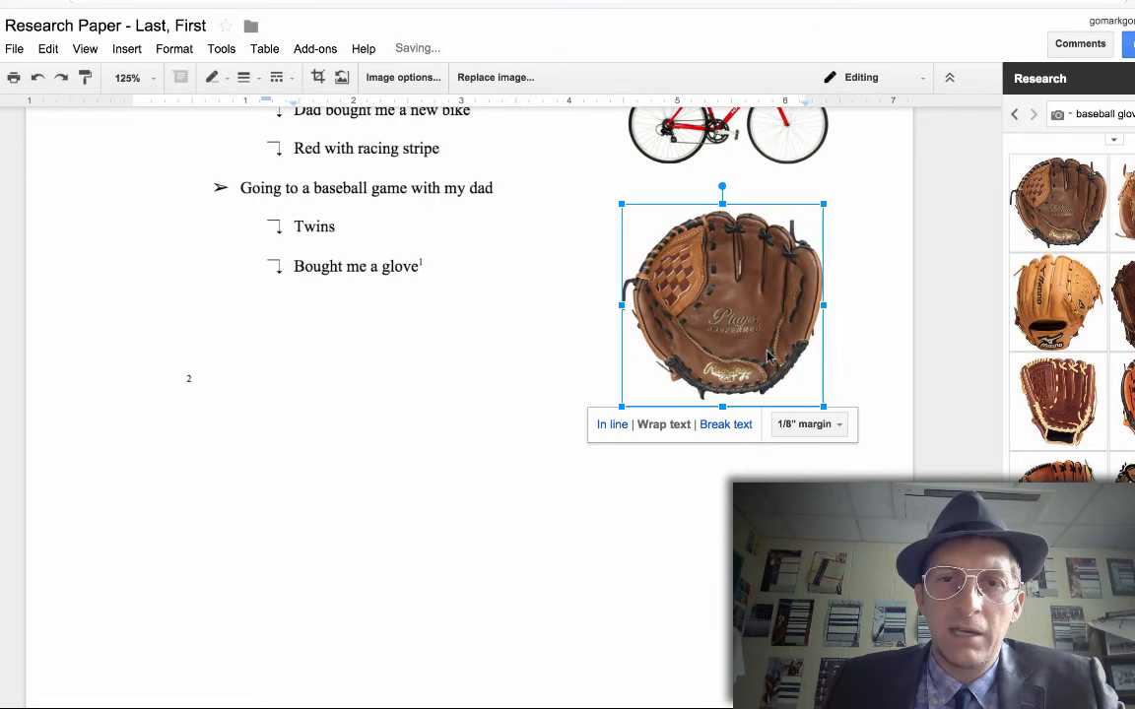
- Shrink the glove picture to about two thirds of its size and shift it slightly so it sits under the bike
{"action": "left_click_drag", "start_coordinate": [820, 407], "coordinate": [763, 345]}
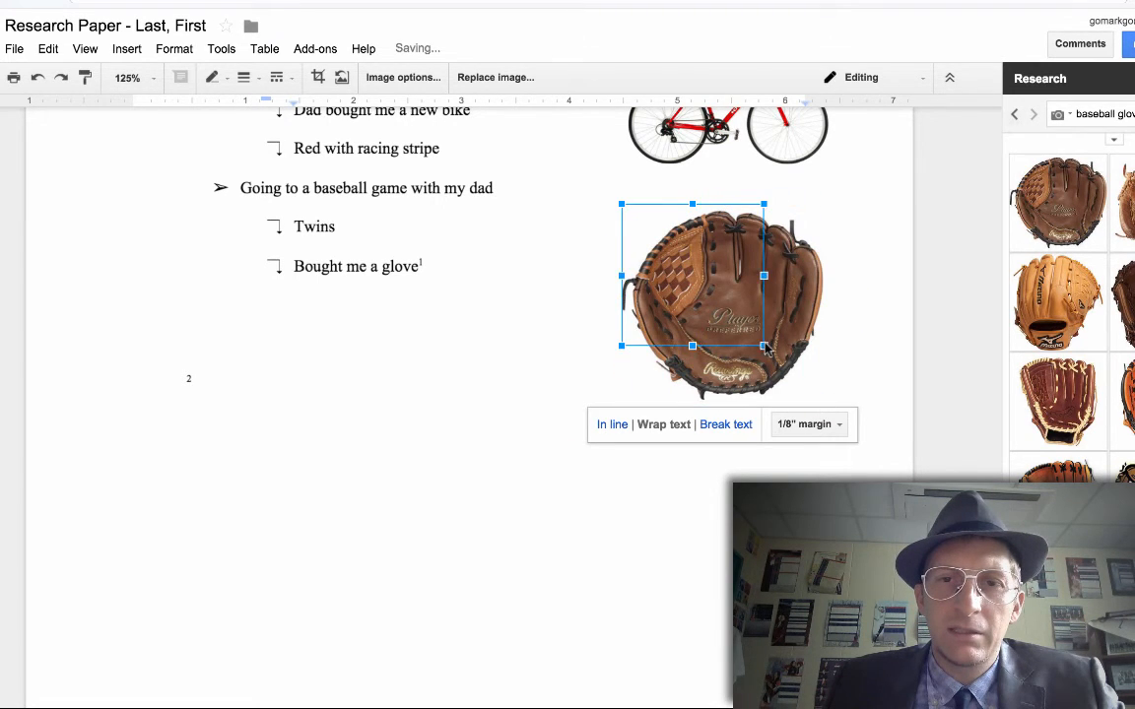
{"action": "left_click_drag", "start_coordinate": [738, 278], "coordinate": [757, 296]}
{"action": "left_click", "coordinate": [707, 473]}
{"action": "scroll", "coordinate": [706, 482], "scroll_direction": "up", "scroll_amount": 3}
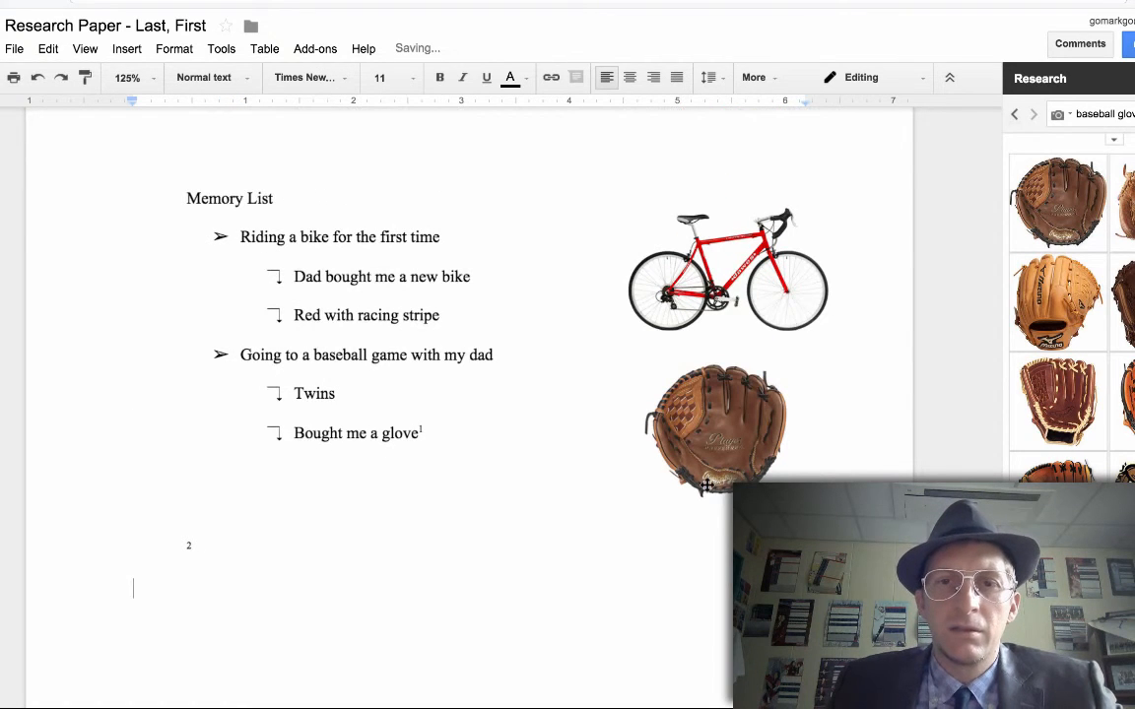
{"action": "left_click", "coordinate": [711, 459]}
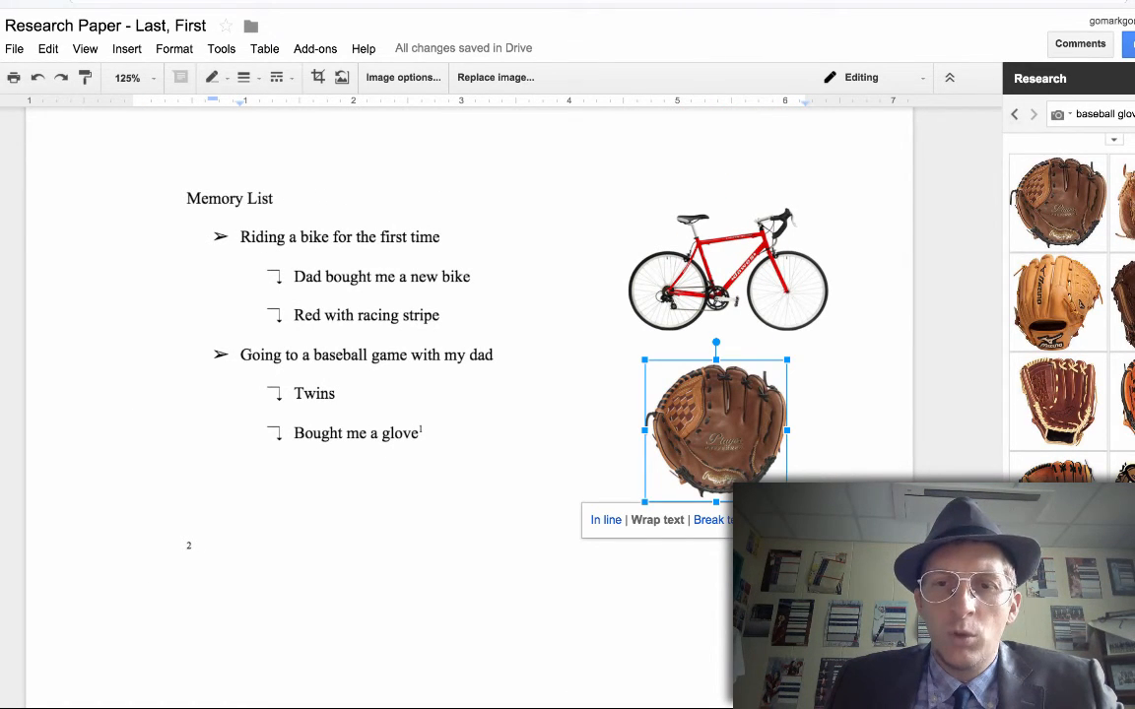
{"action": "left_click", "coordinate": [800, 520]}
{"action": "left_click", "coordinate": [800, 520]}
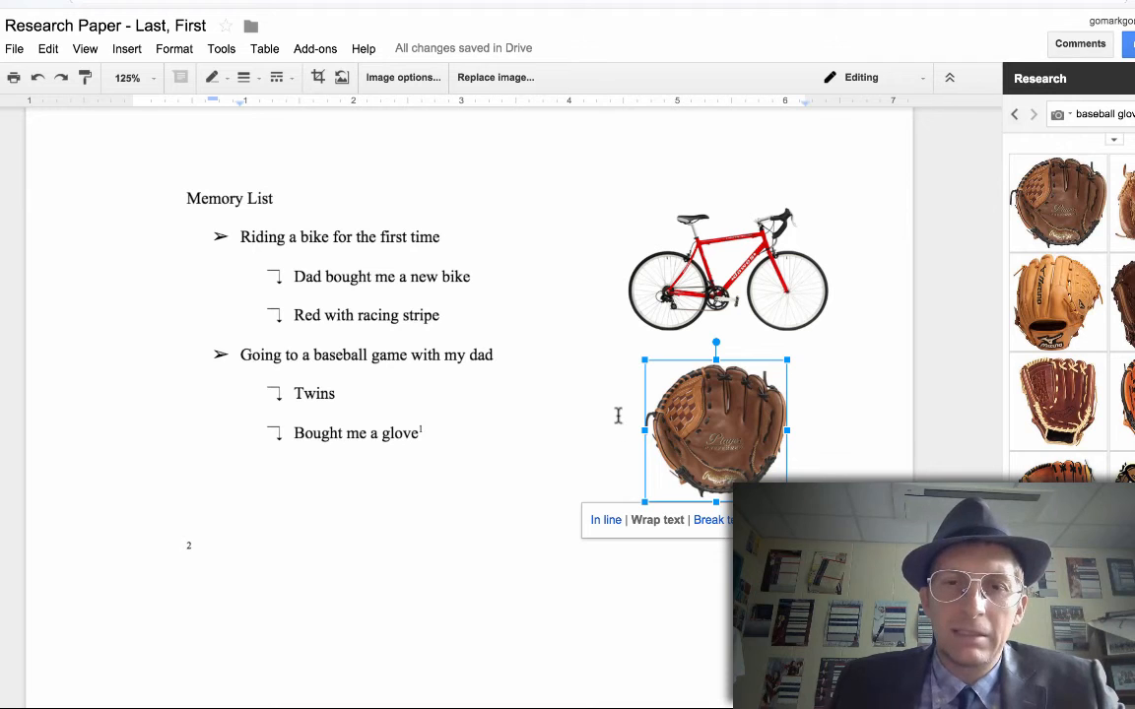
- Set the glove picture's text-wrap margin to 0" and position it beneath the bike picture, beside the baseball memory
{"action": "left_click_drag", "start_coordinate": [714, 421], "coordinate": [509, 372]}
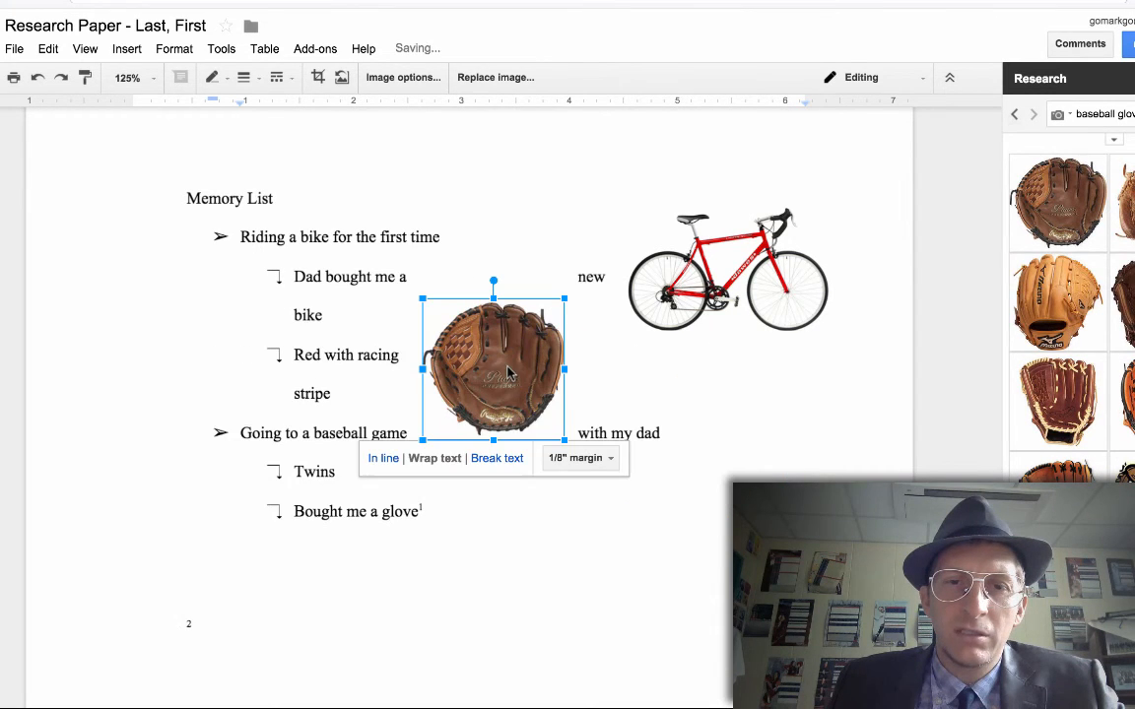
{"action": "left_click", "coordinate": [582, 458]}
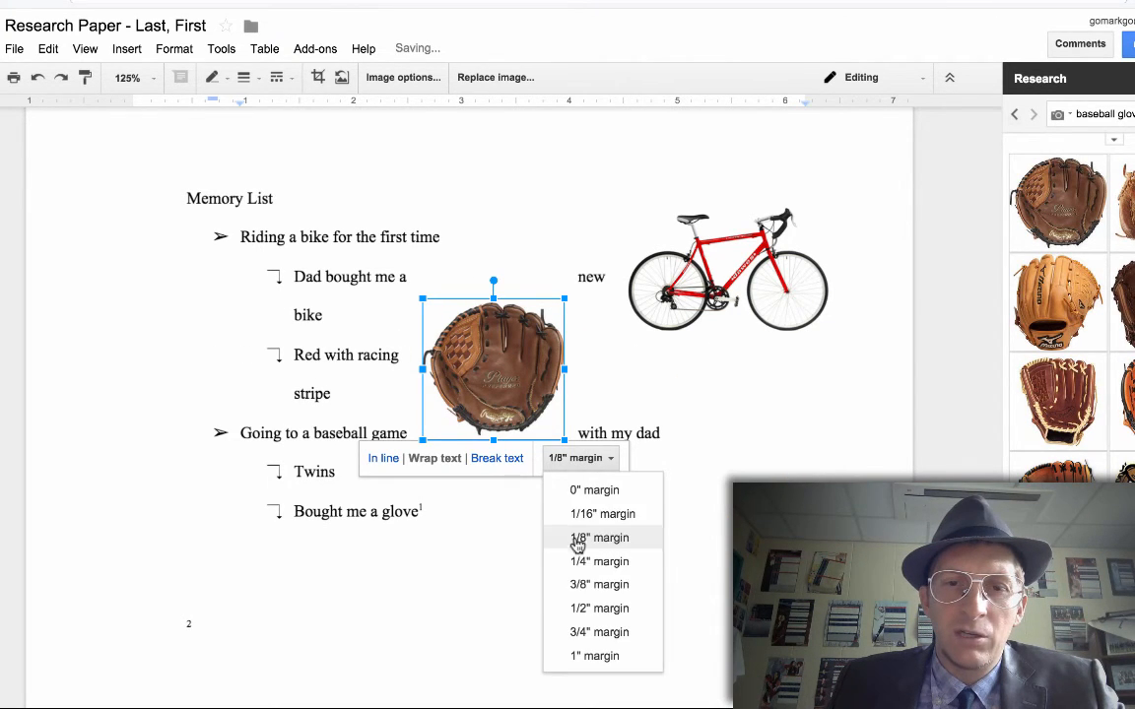
{"action": "left_click", "coordinate": [580, 490]}
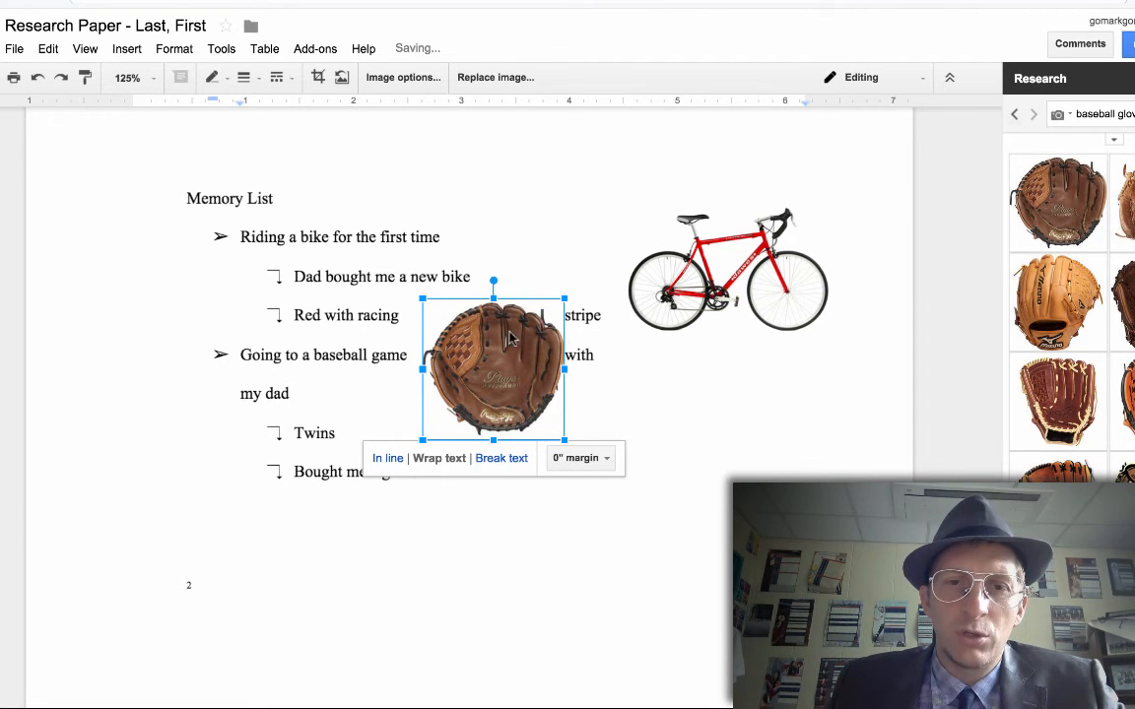
{"action": "left_click_drag", "start_coordinate": [512, 389], "coordinate": [778, 448]}
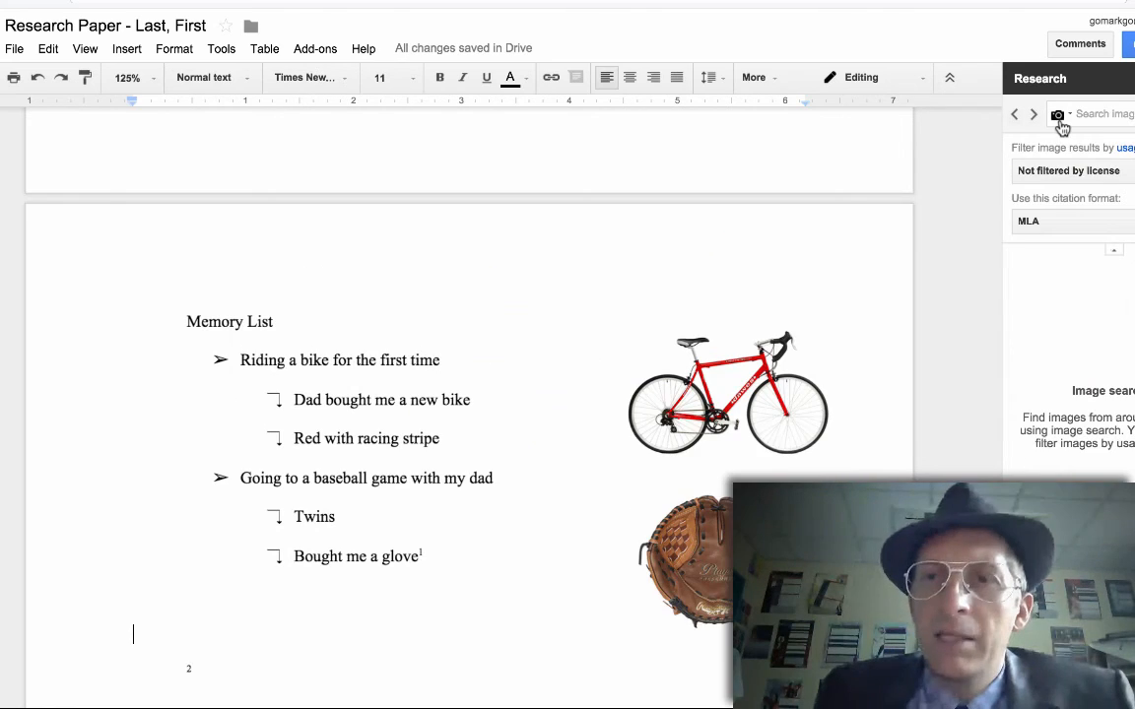
{"action": "left_click", "coordinate": [1059, 116]}
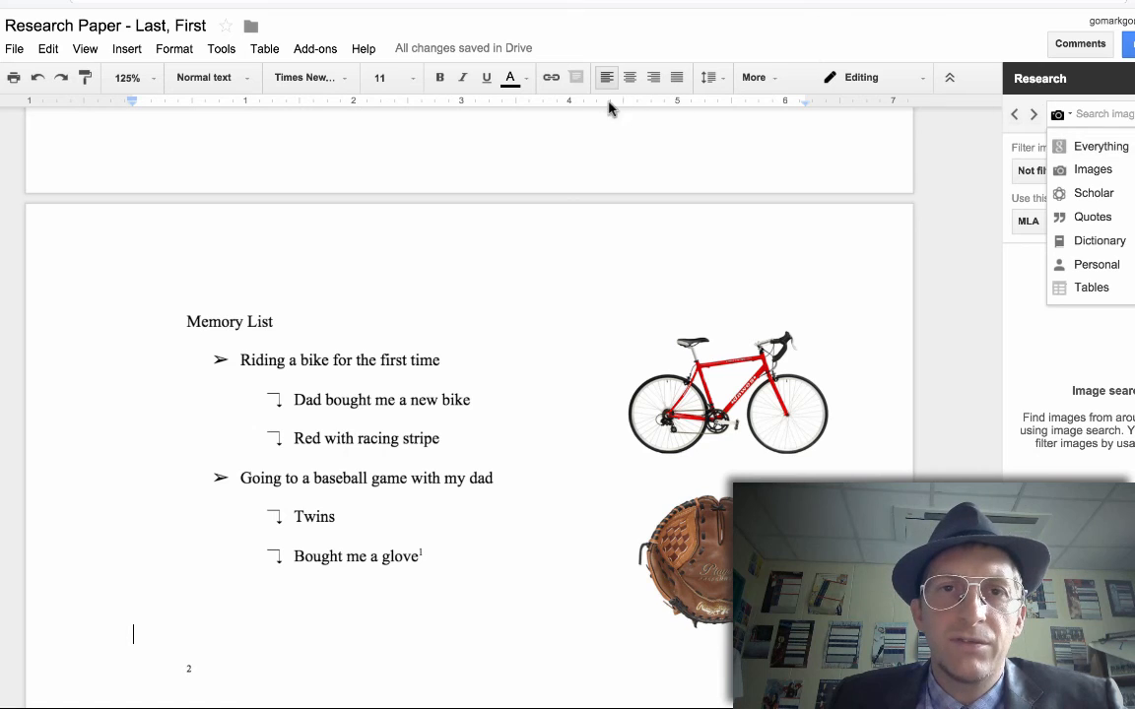
{"action": "left_click", "coordinate": [264, 49]}
{"action": "mouse_move", "coordinate": [233, 49]}
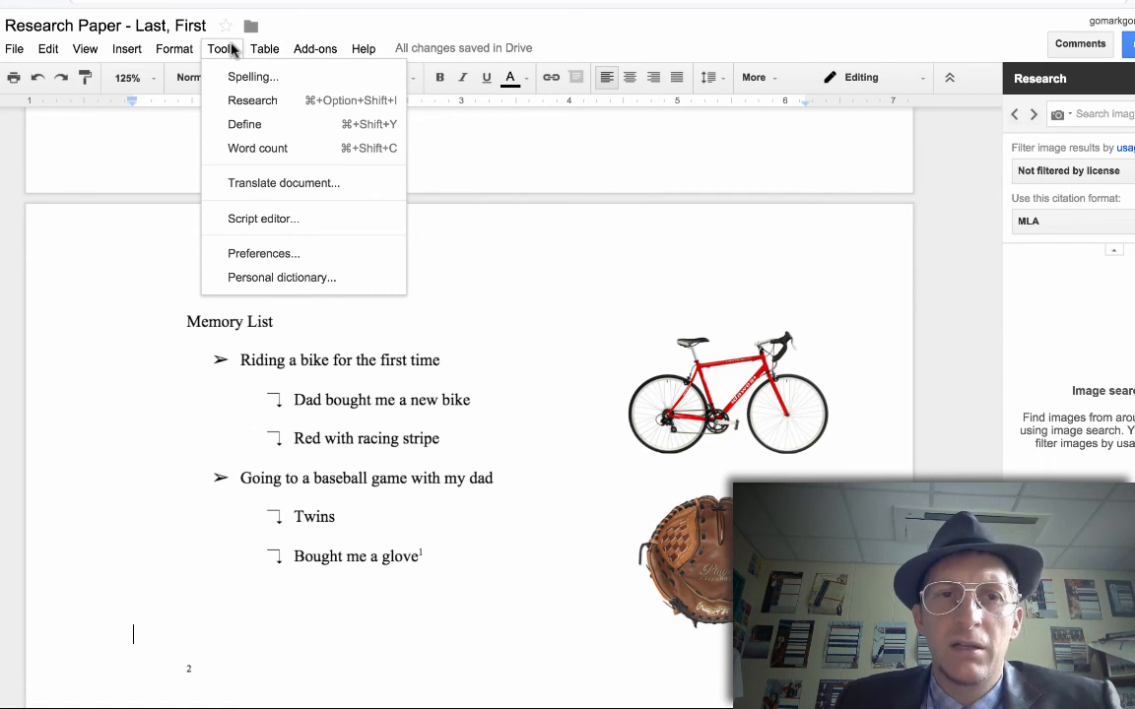
{"action": "left_click", "coordinate": [468, 205]}
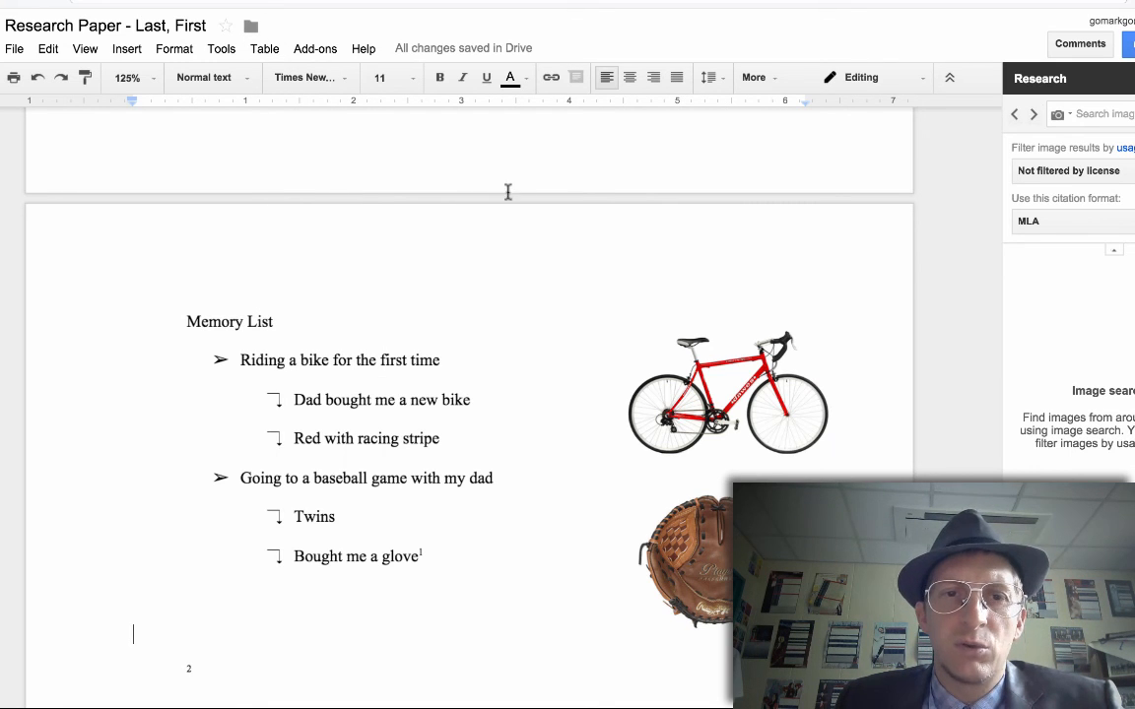
{"action": "scroll", "coordinate": [510, 222], "scroll_direction": "up", "scroll_amount": 20}
{"action": "scroll", "coordinate": [513, 222], "scroll_direction": "down", "scroll_amount": 8}
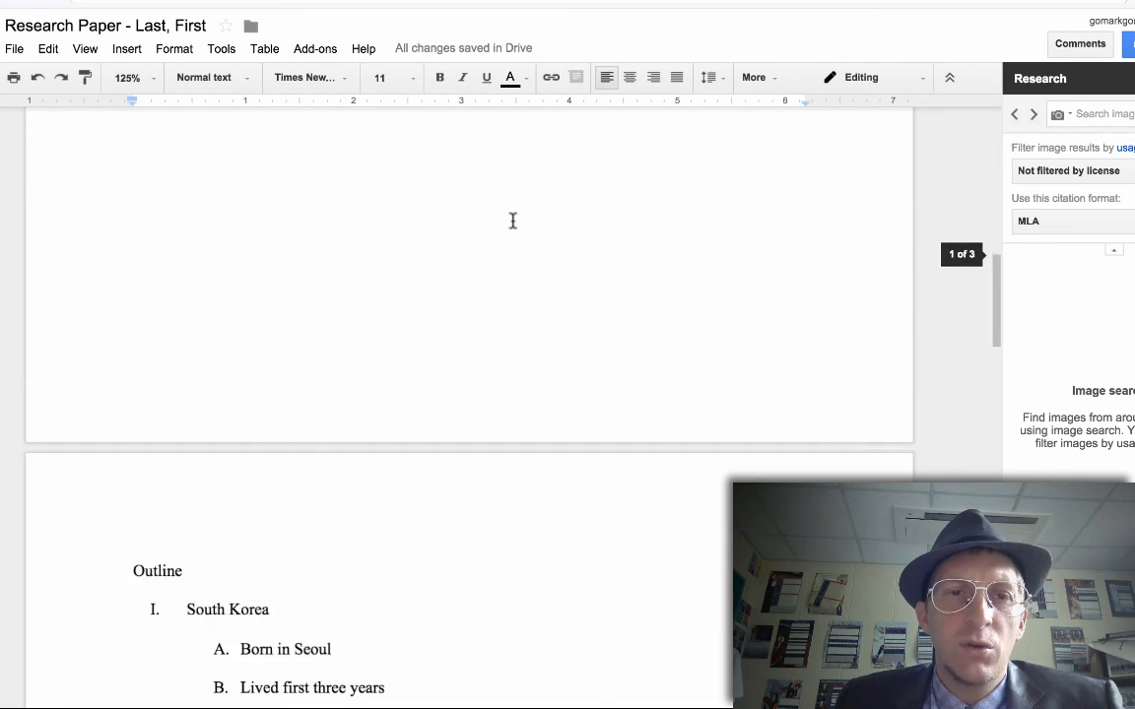
{"action": "scroll", "coordinate": [512, 222], "scroll_direction": "up", "scroll_amount": 4}
{"action": "scroll", "coordinate": [512, 221], "scroll_direction": "down", "scroll_amount": 10}
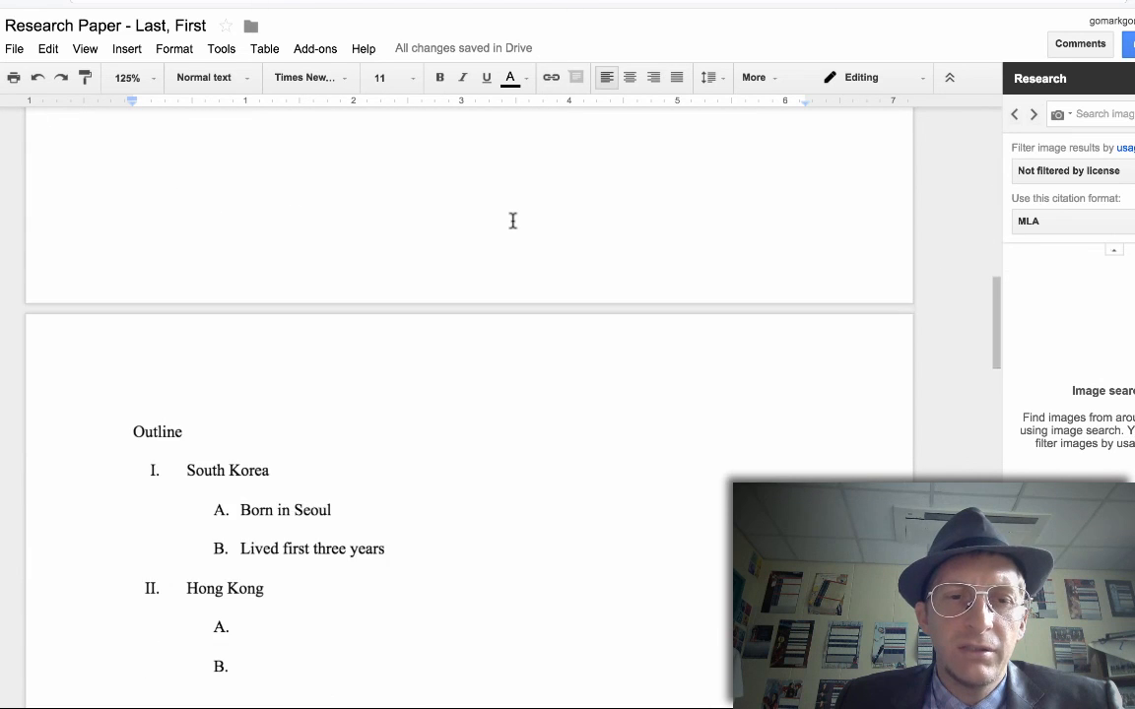
{"action": "scroll", "coordinate": [512, 221], "scroll_direction": "down", "scroll_amount": 7}
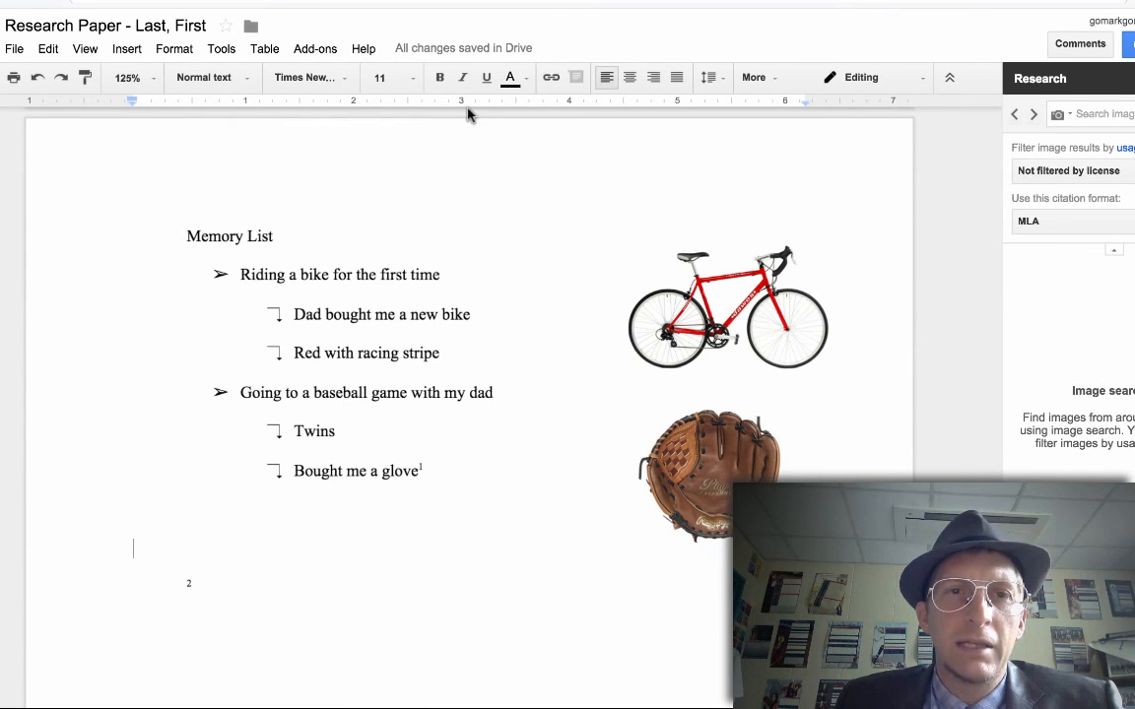